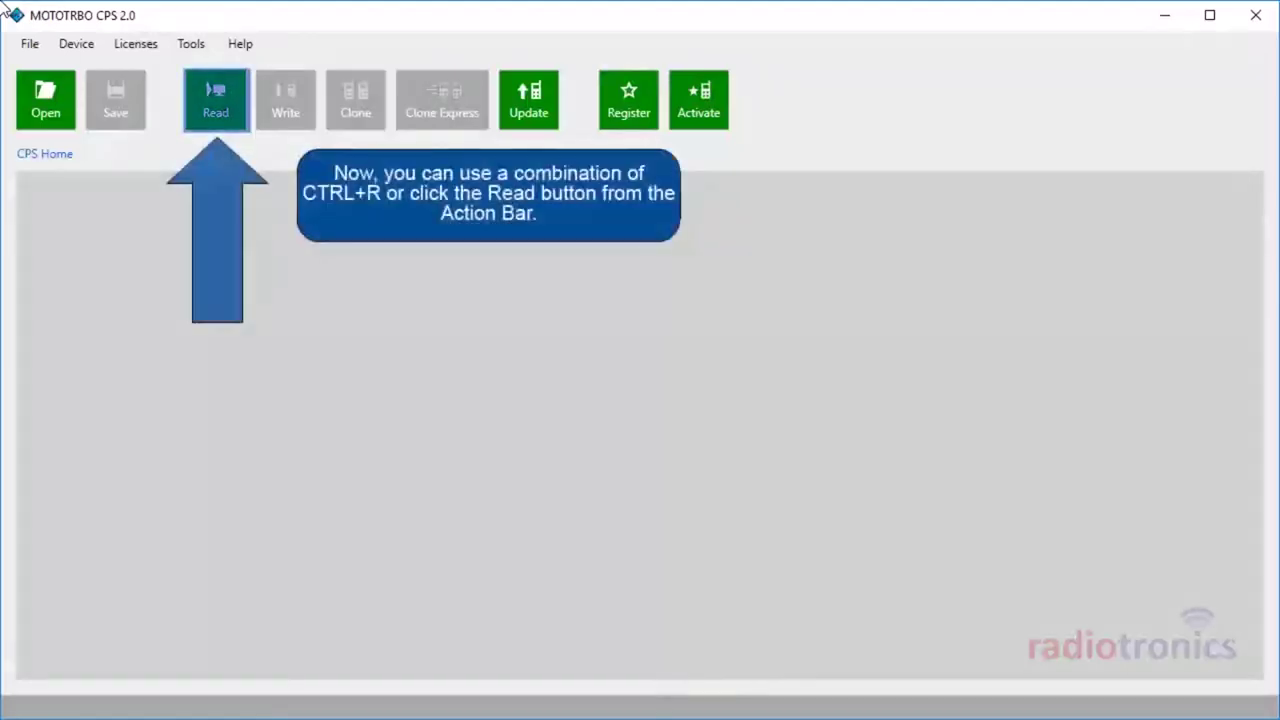
pyautogui.hotkey('ctrl', 'r')
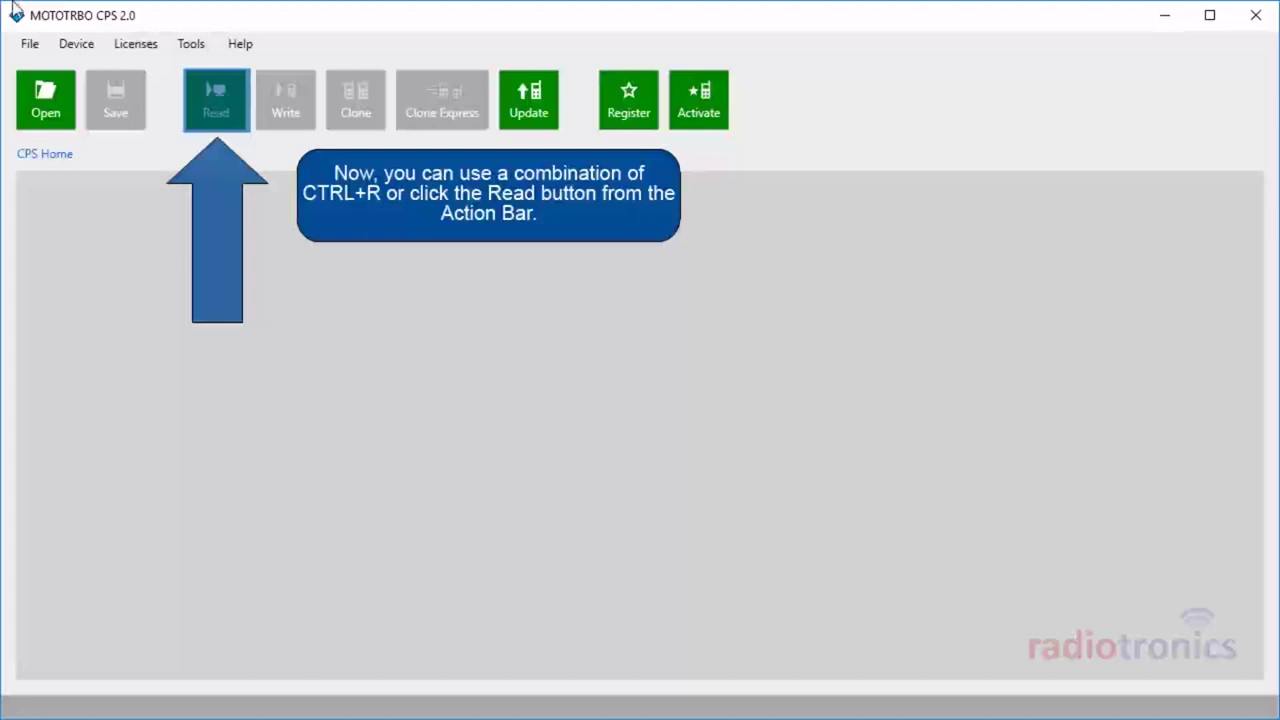
pyautogui.click(222, 116)
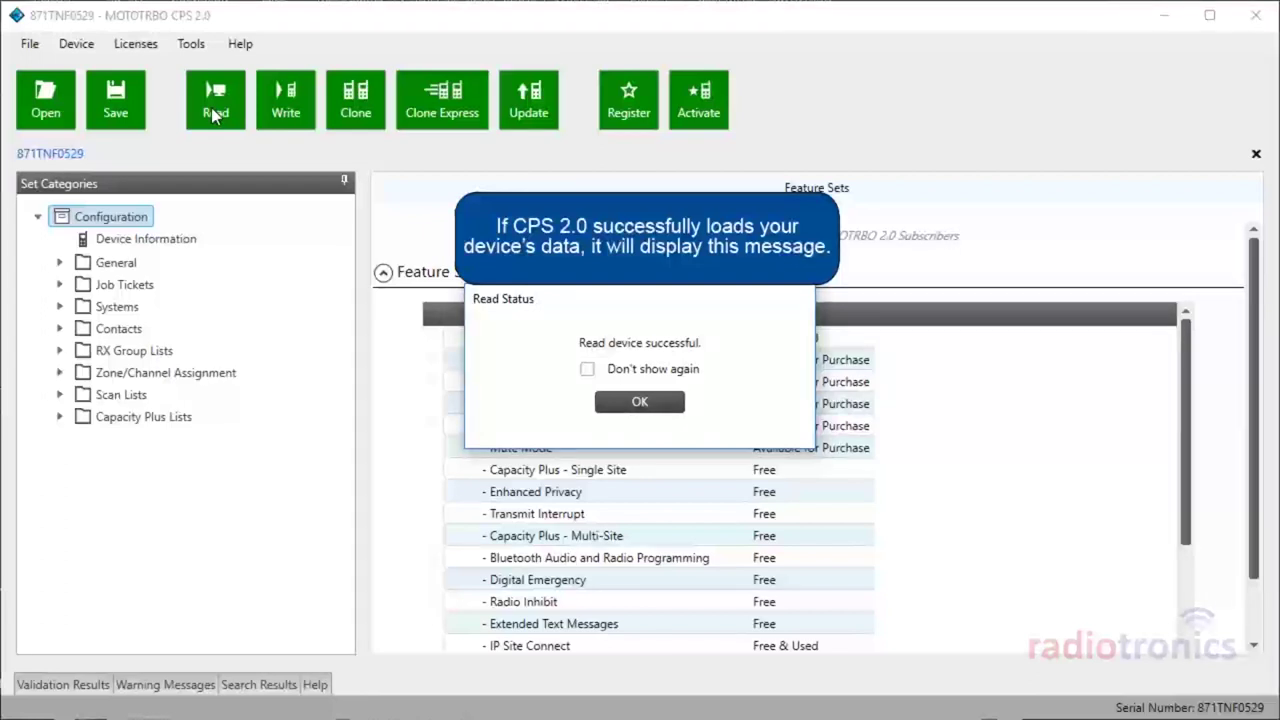
pyautogui.click(641, 408)
pyautogui.scroll(-3, 623, 374)
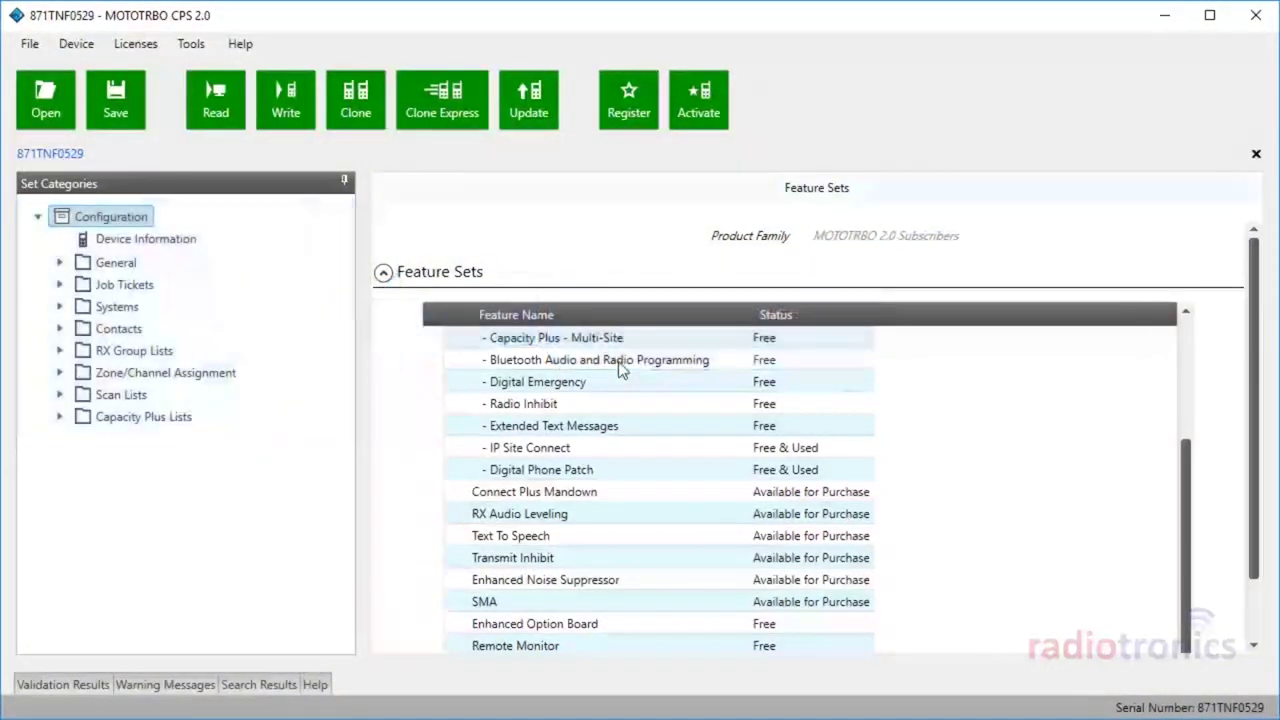
pyautogui.click(176, 243)
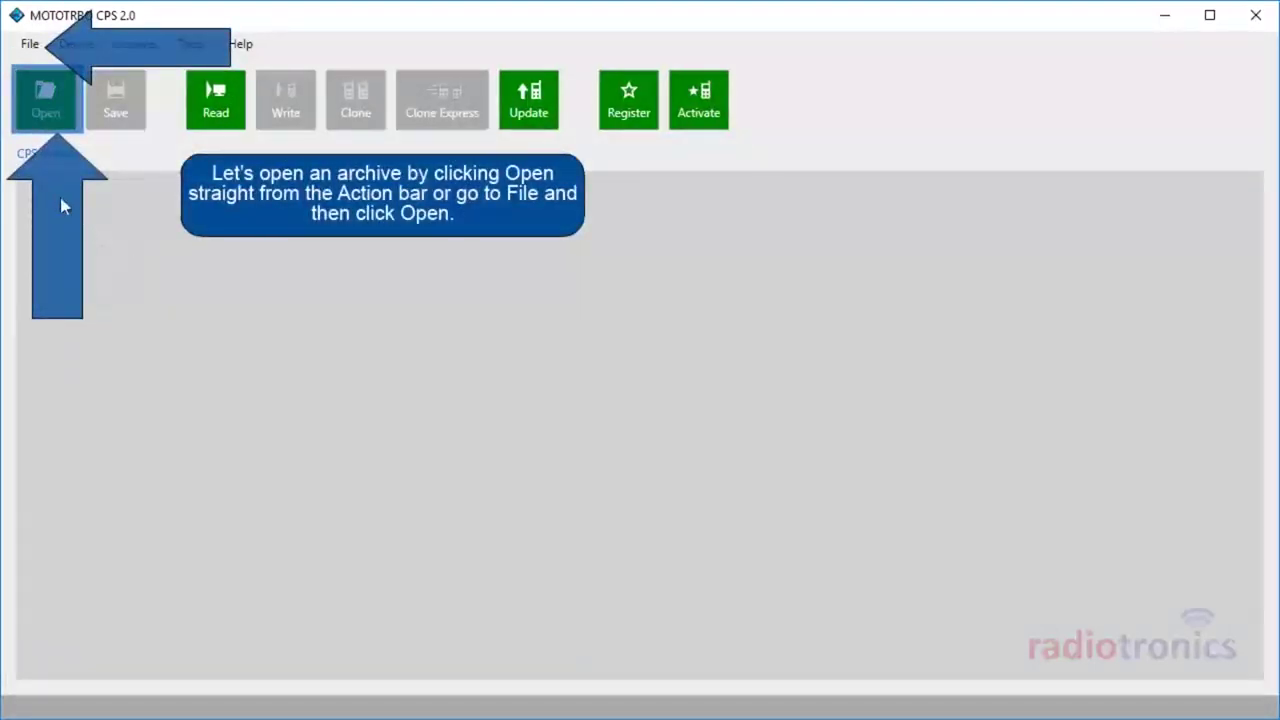
# Open the Sample_SL1M.ctb2 archive from the samples folder and acknowledge the Open Status message
pyautogui.click(30, 44)
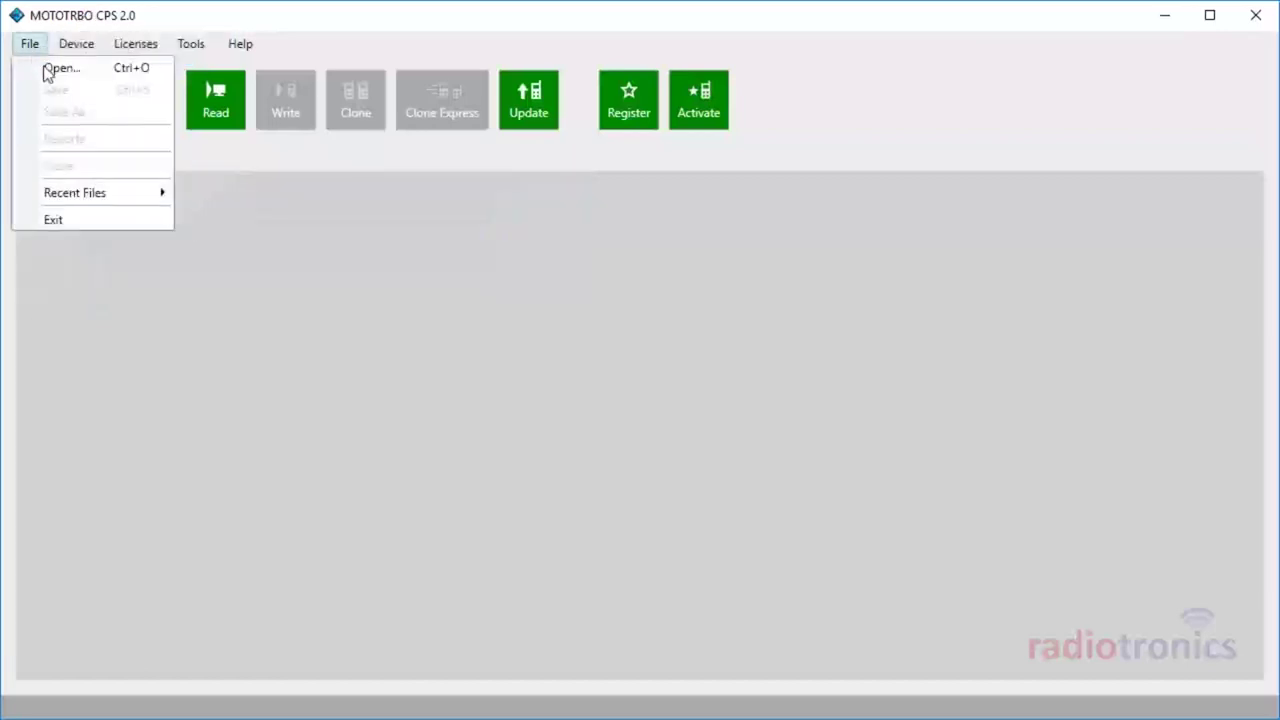
pyautogui.click(58, 68)
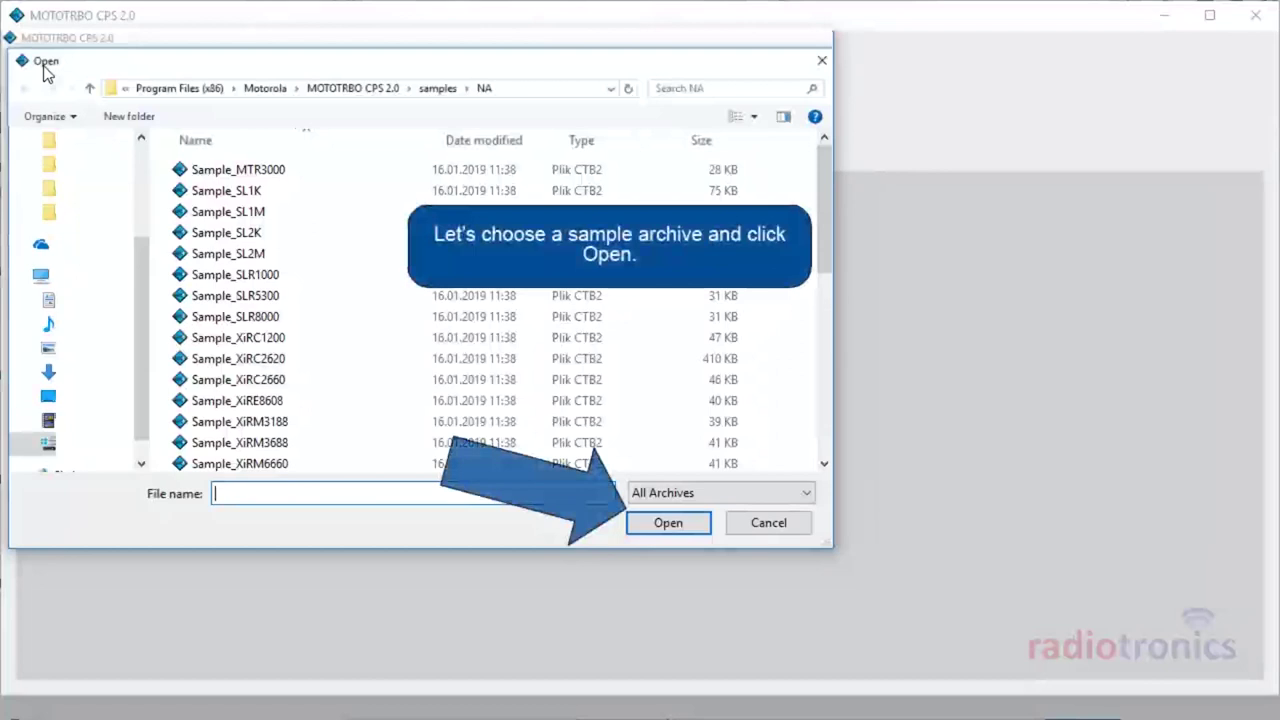
pyautogui.click(242, 215)
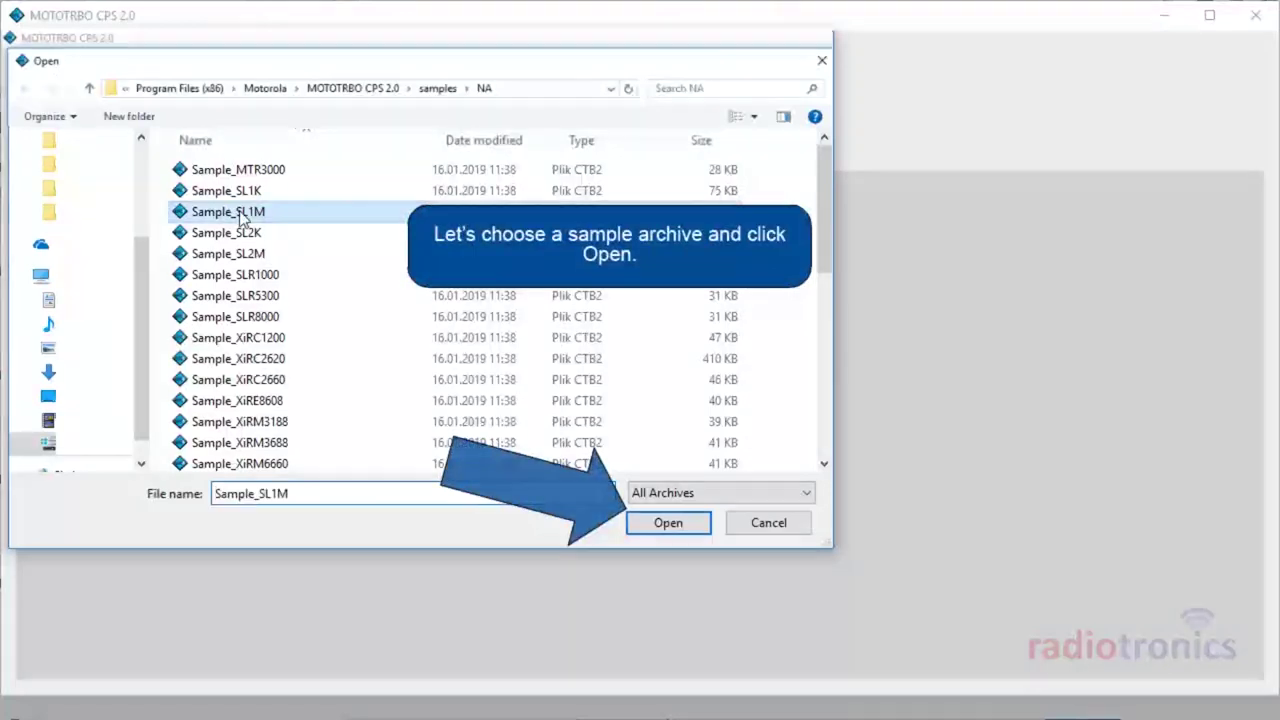
pyautogui.click(665, 524)
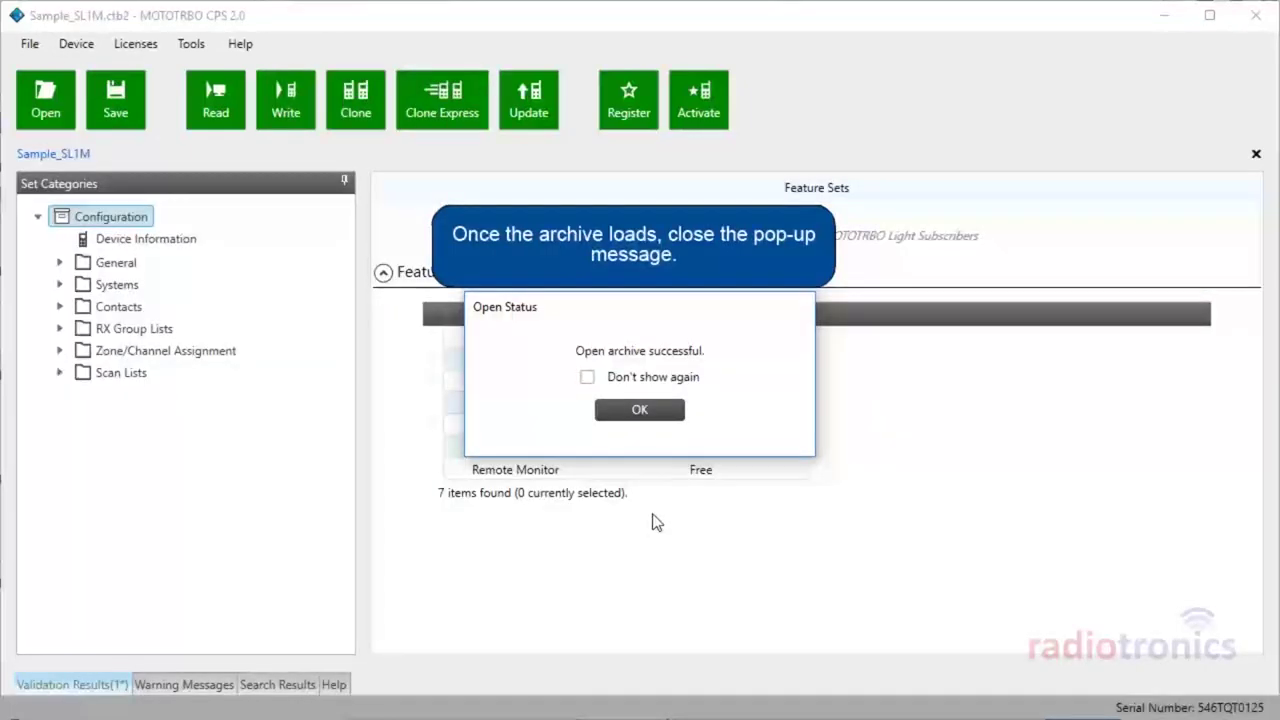
pyautogui.click(639, 411)
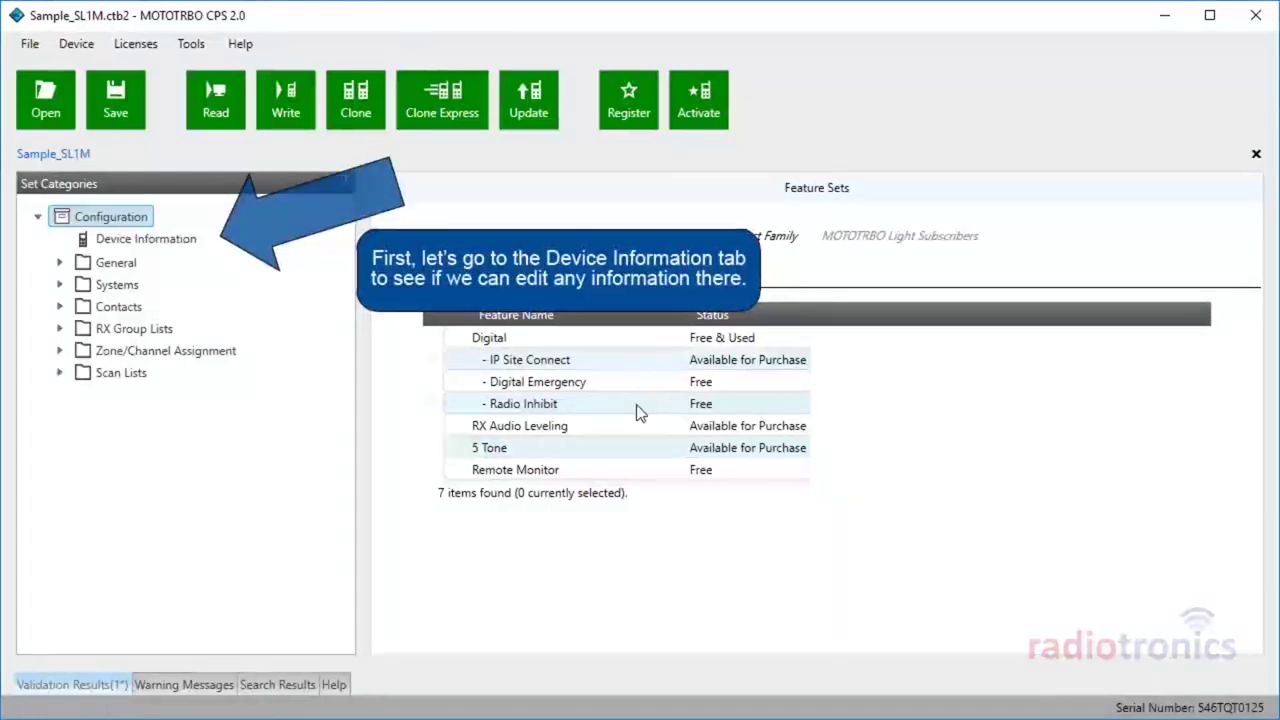
# In Device Information > General Settings, change Radio Alias to MOTO12 and raise Radio ID to 3
pyautogui.click(175, 240)
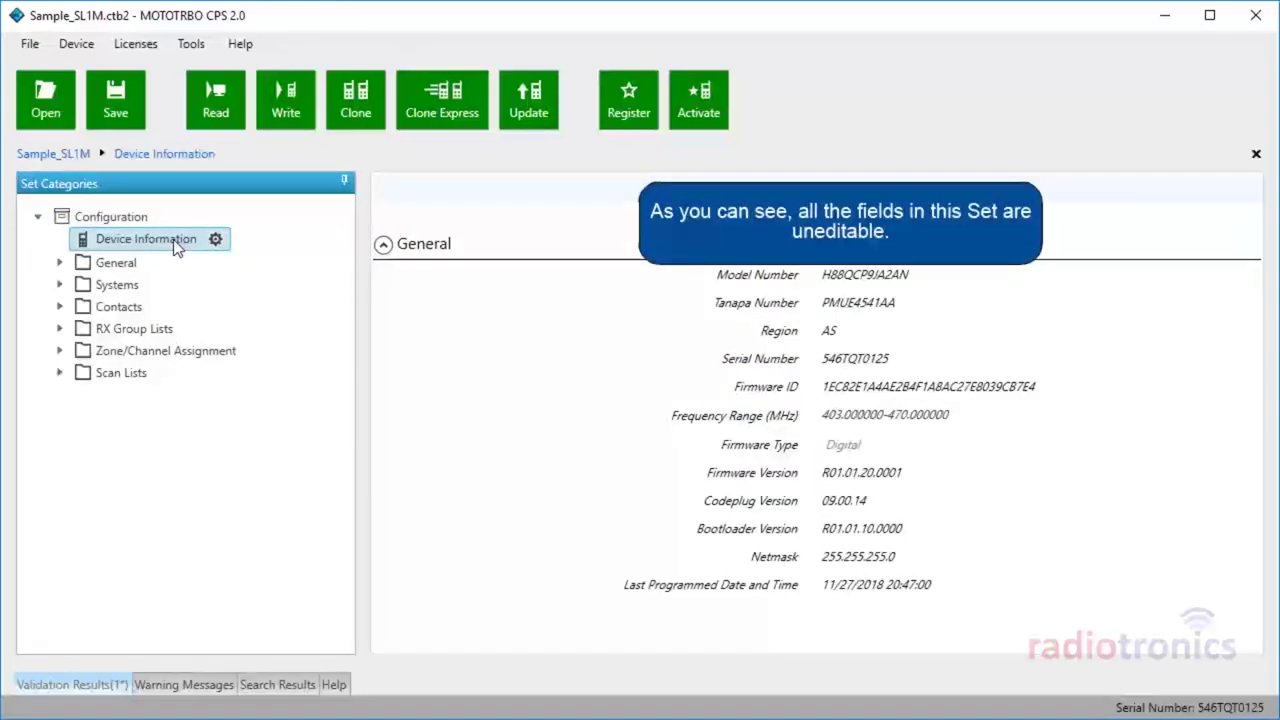
pyautogui.click(115, 264)
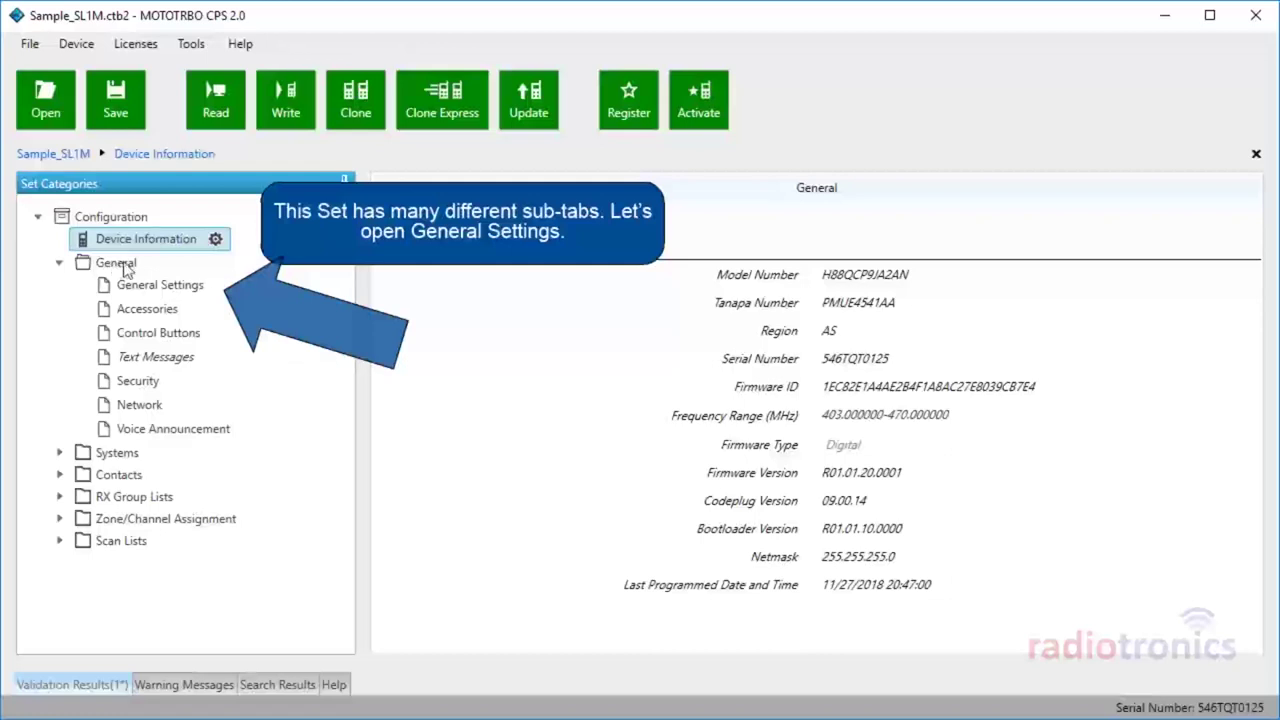
pyautogui.click(143, 289)
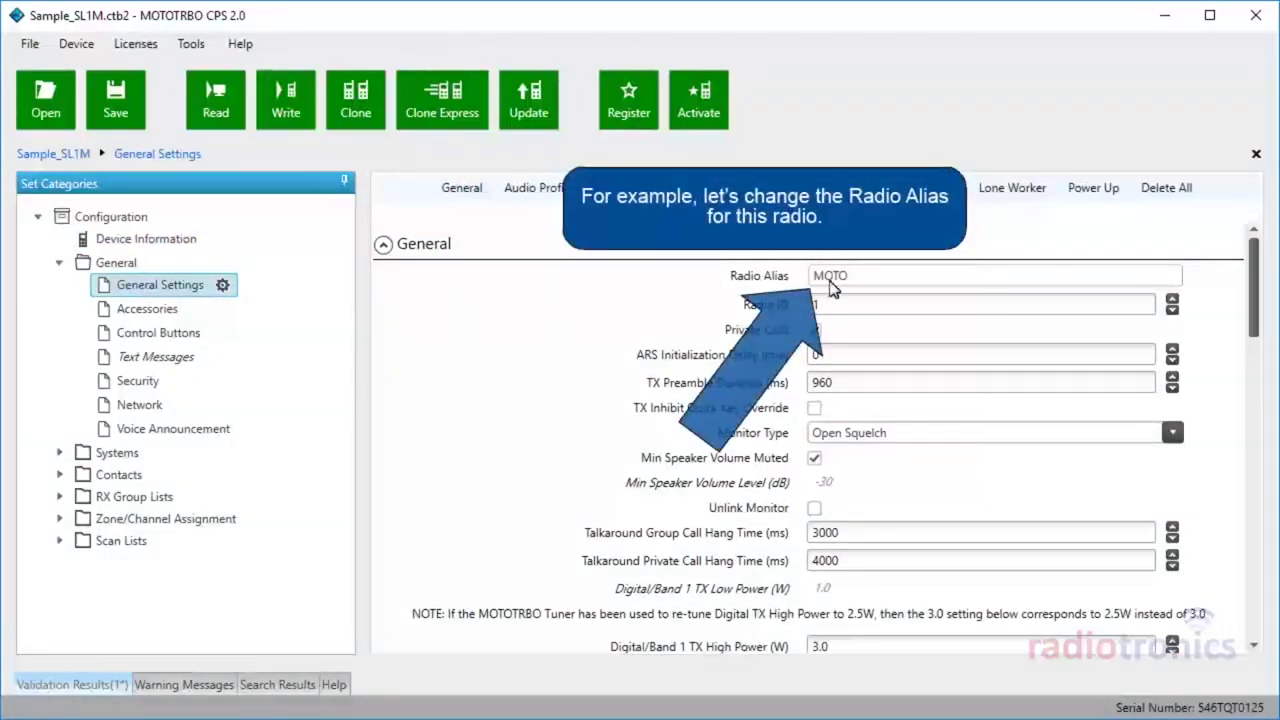
pyautogui.click(880, 282)
pyautogui.write('12')
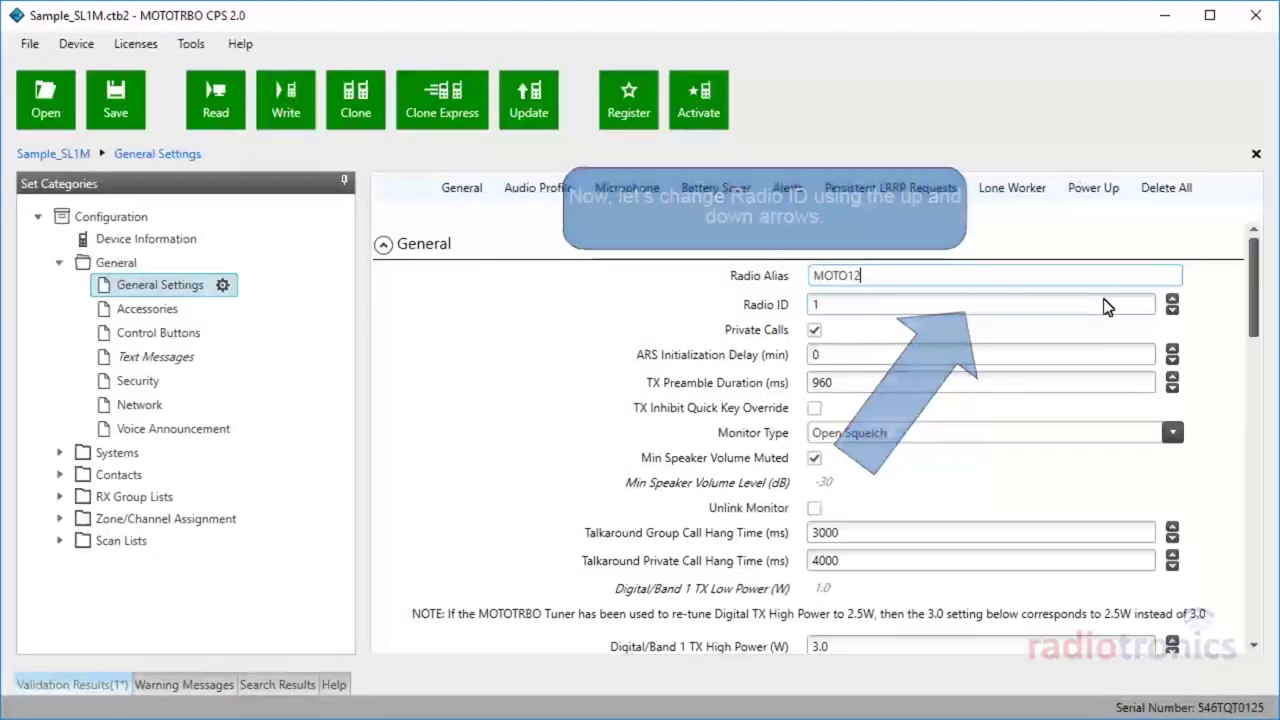
pyautogui.click(1172, 300)
pyautogui.click(1172, 300)
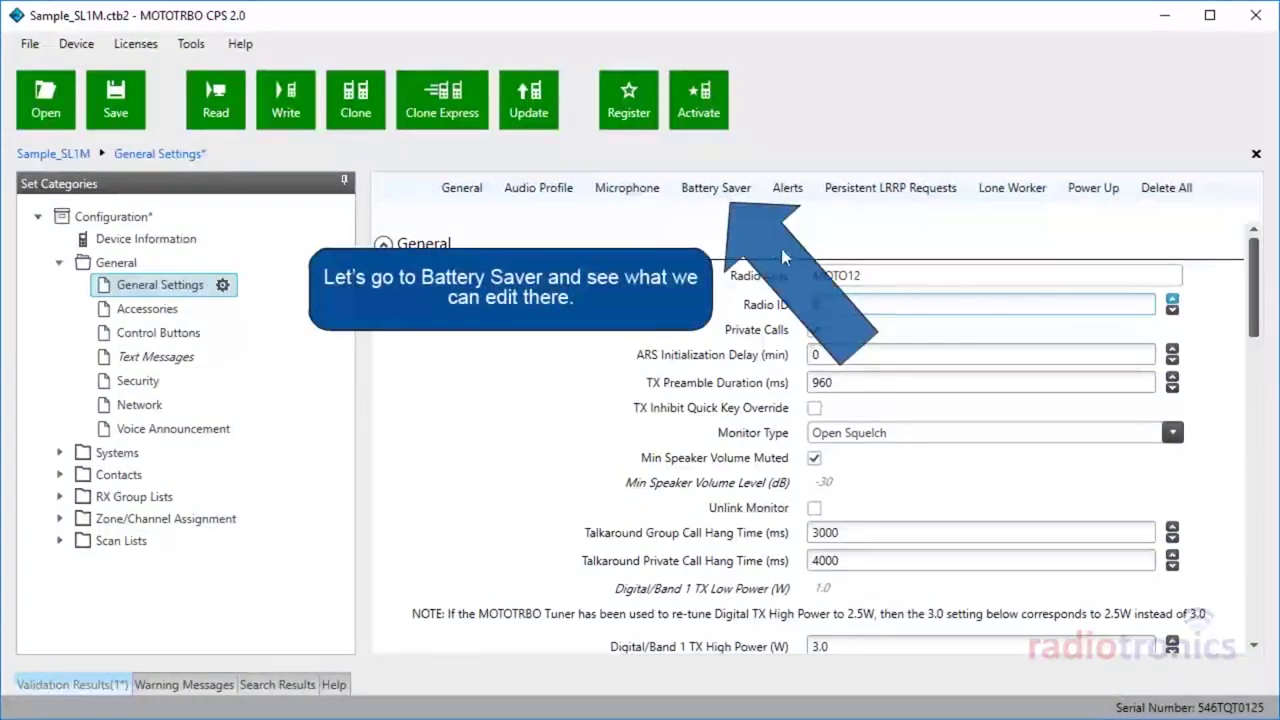
# On the Battery Saver tab, tick Disable All Tones so the alert tone options grey out
pyautogui.click(735, 192)
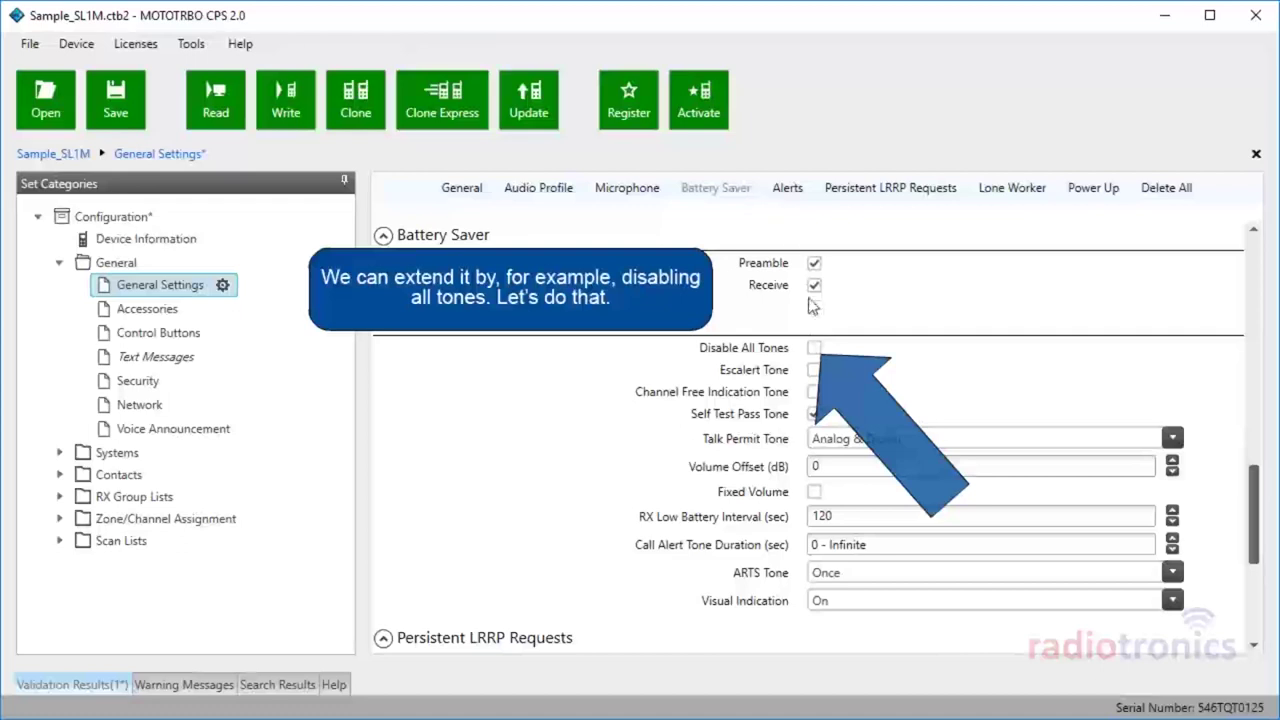
pyautogui.click(814, 349)
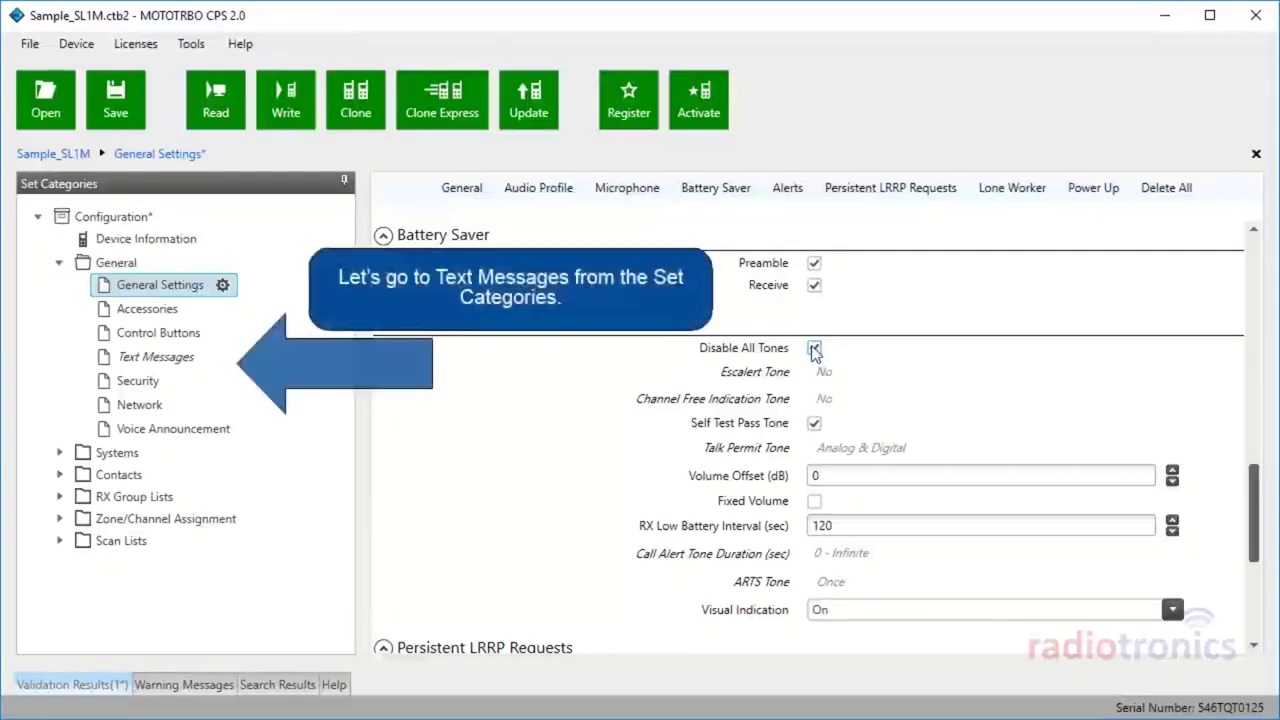
pyautogui.click(150, 358)
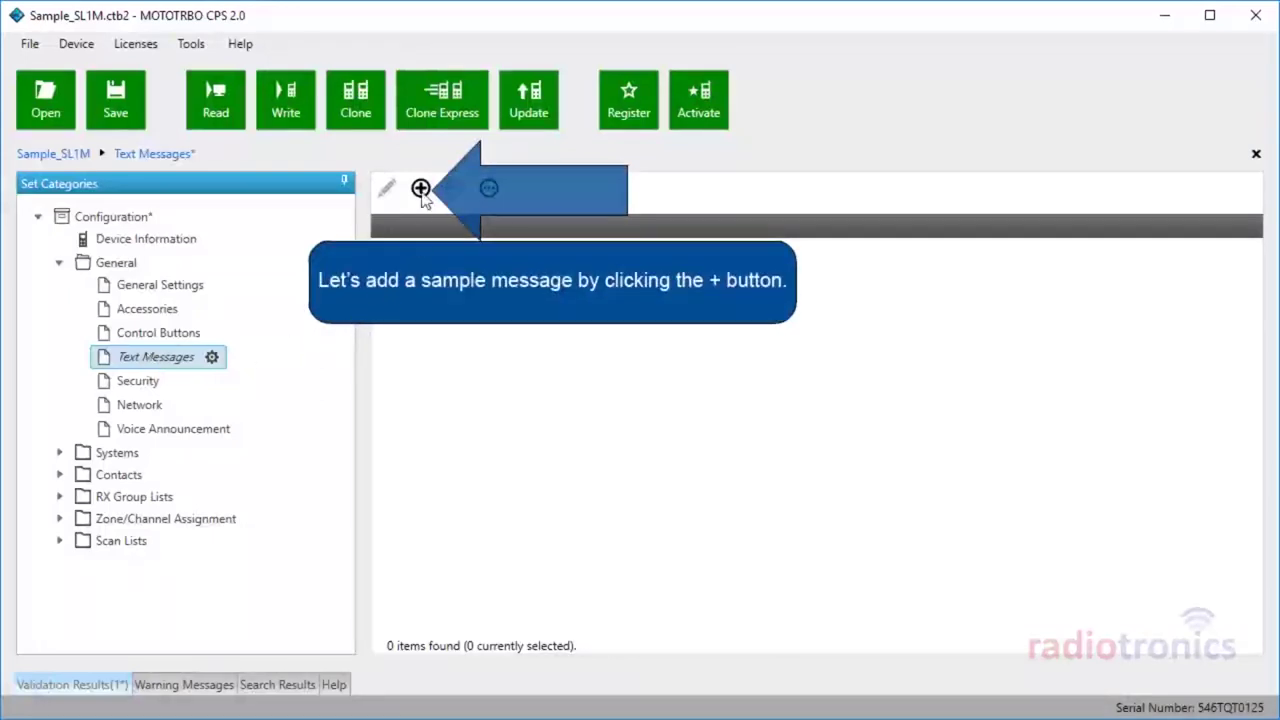
# Add a new text message entry reading 'Sample Message'
pyautogui.click(421, 189)
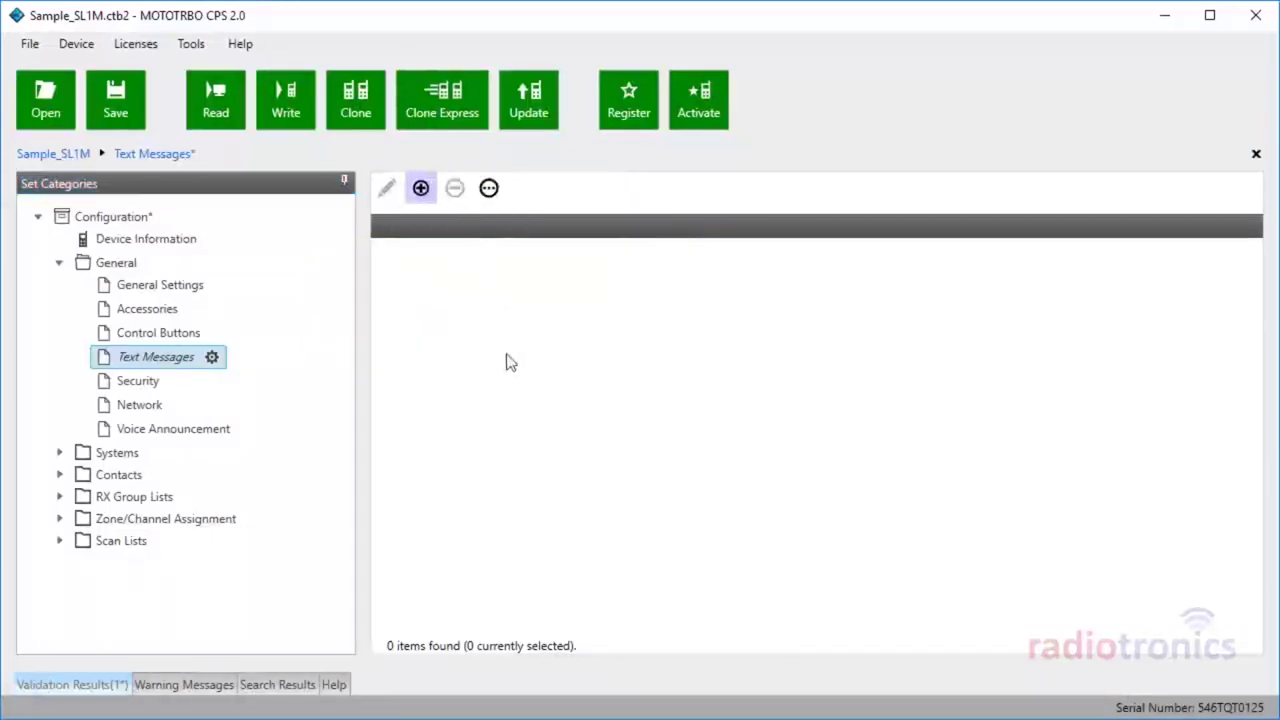
pyautogui.write('Sample Me')
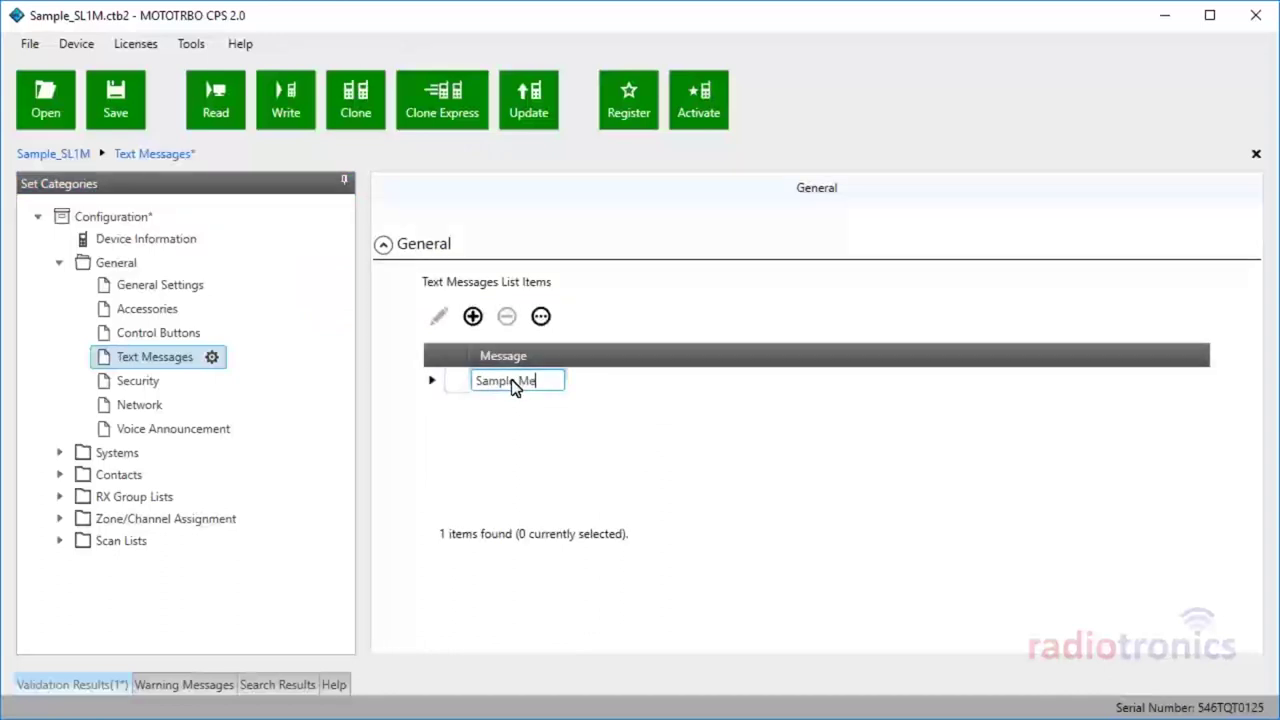
pyautogui.write('ssage')
pyautogui.press('Return')
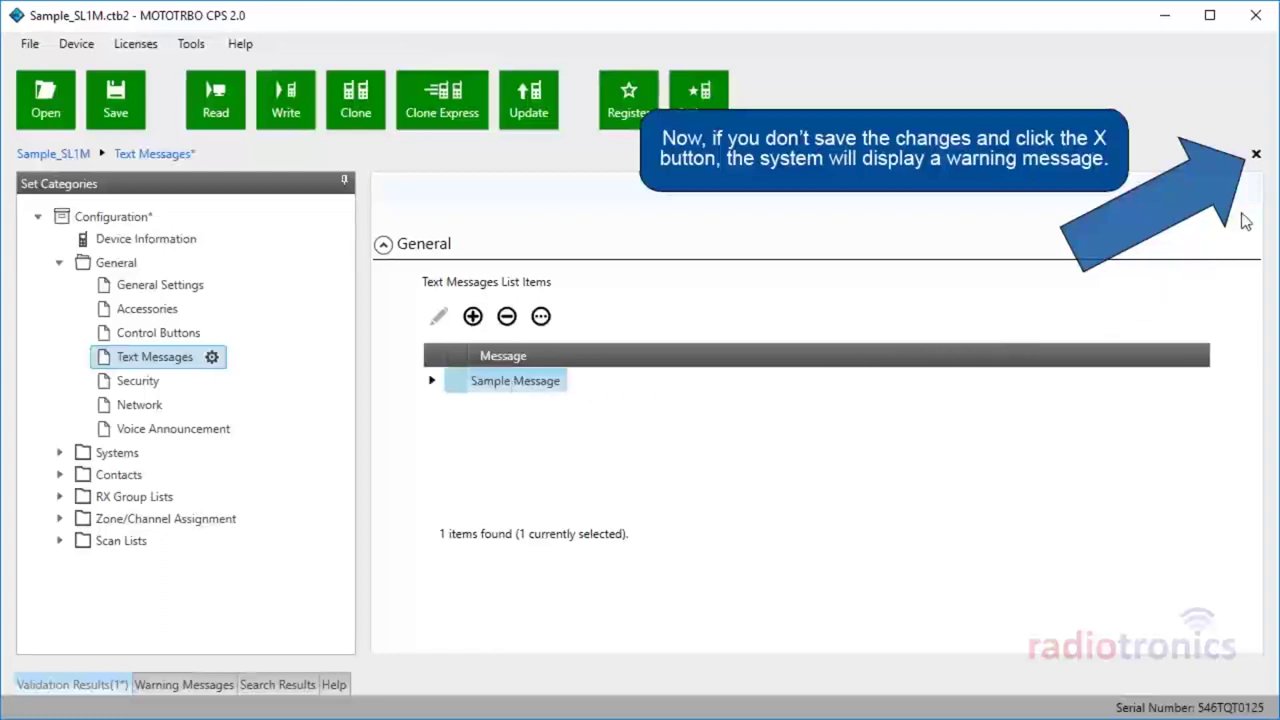
pyautogui.click(1256, 157)
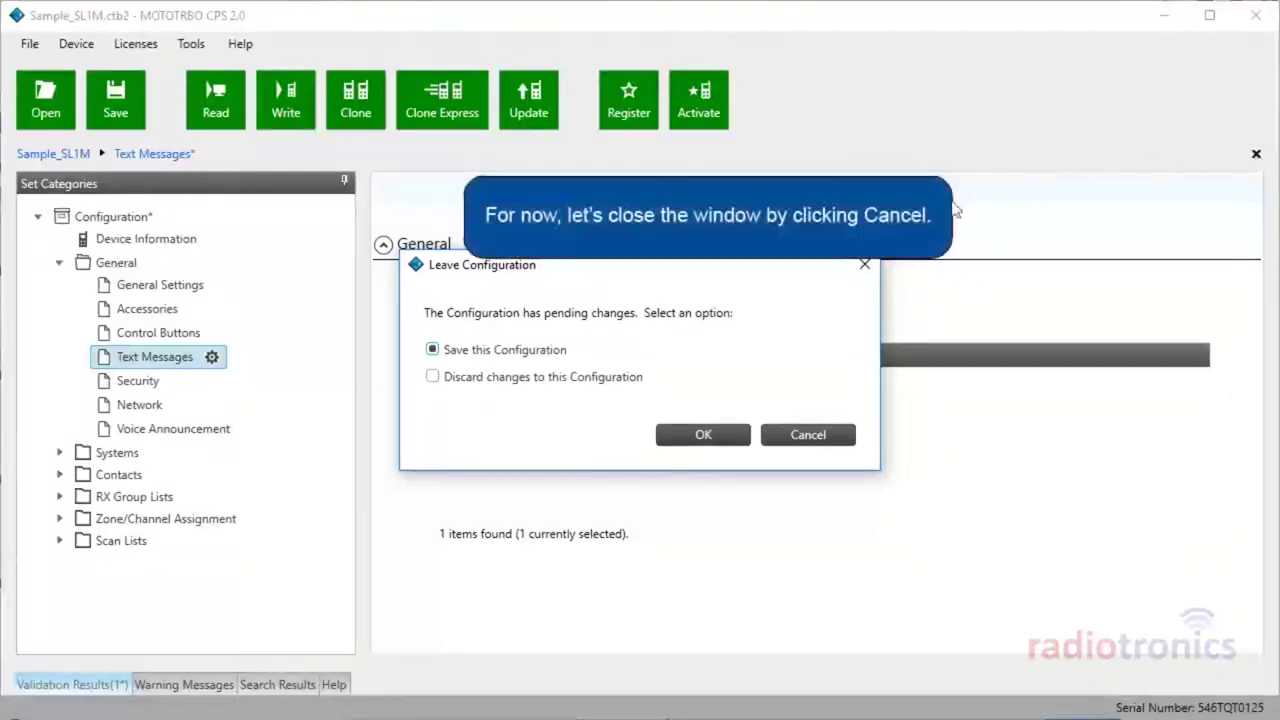
pyautogui.click(795, 437)
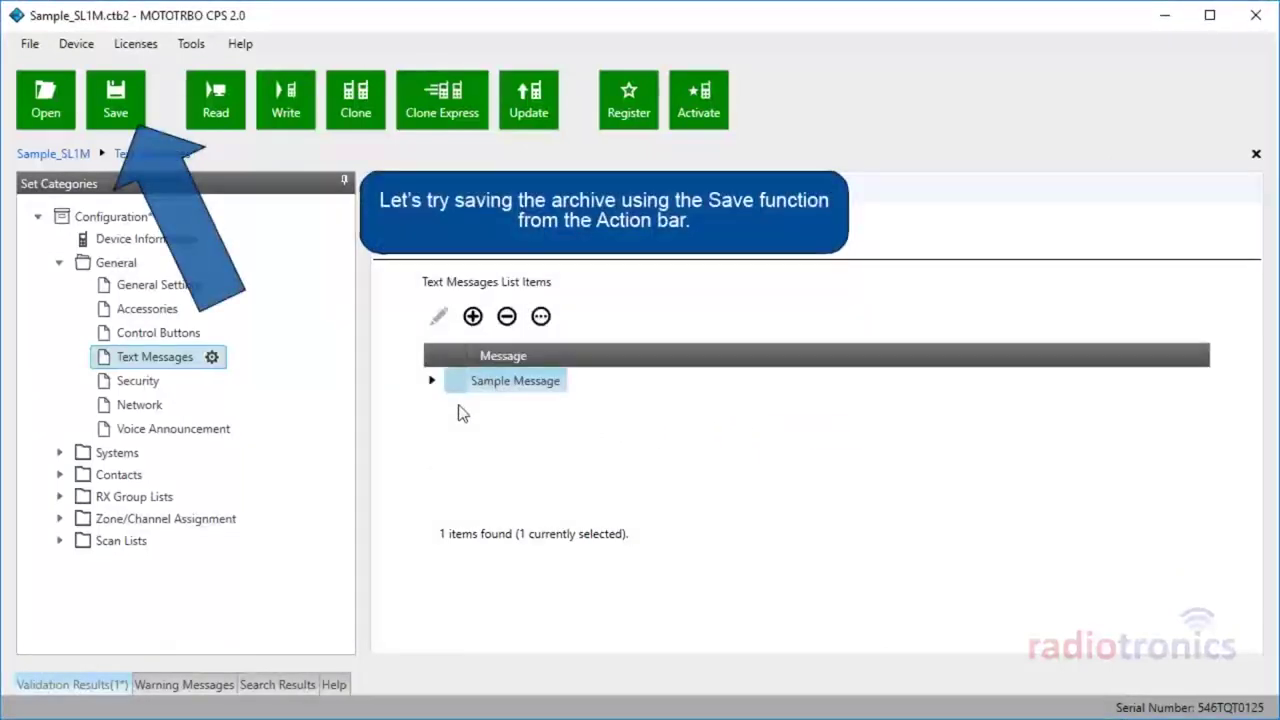
# After the read-only save error, save the codeplug as Sample_SL1M_Version2
pyautogui.click(115, 108)
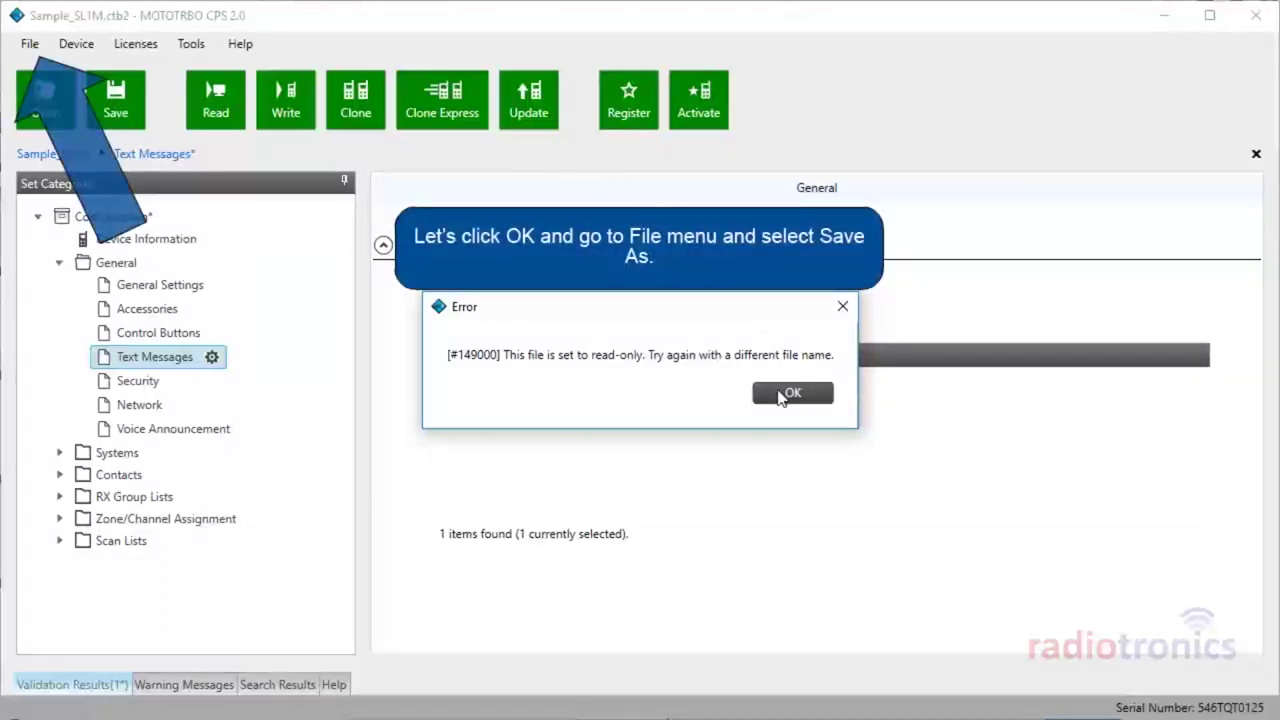
pyautogui.click(790, 393)
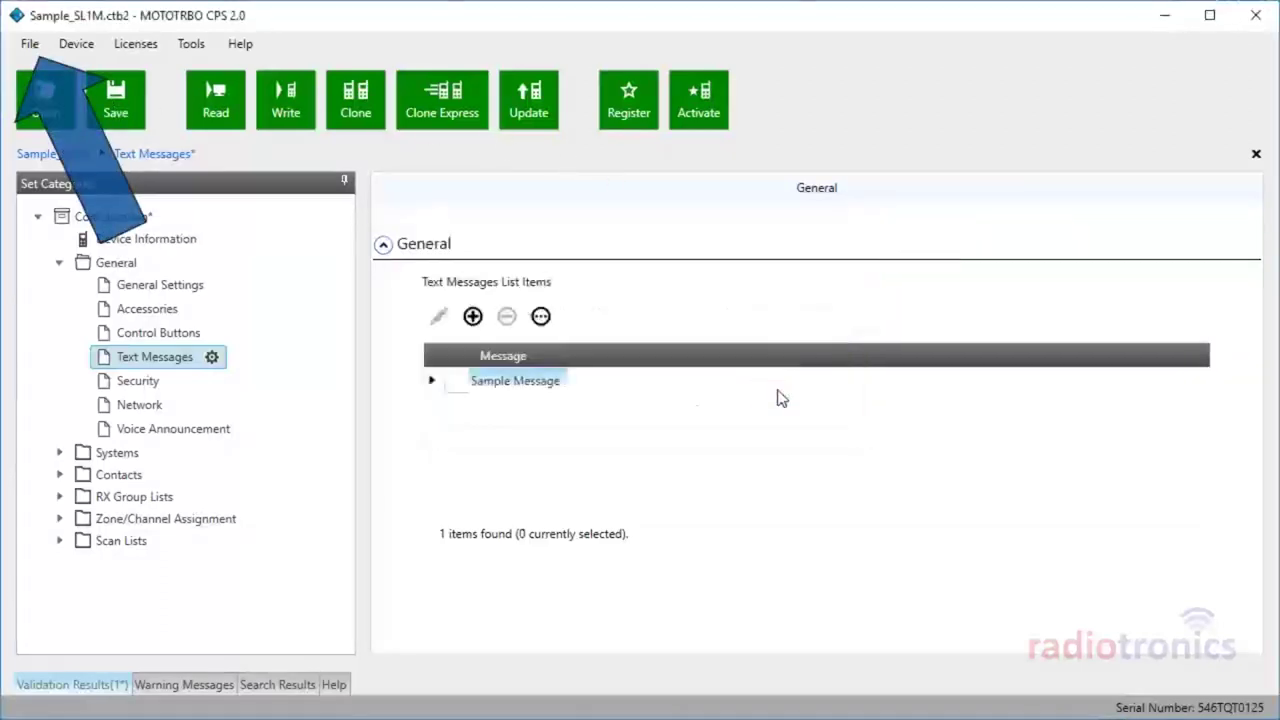
pyautogui.click(30, 45)
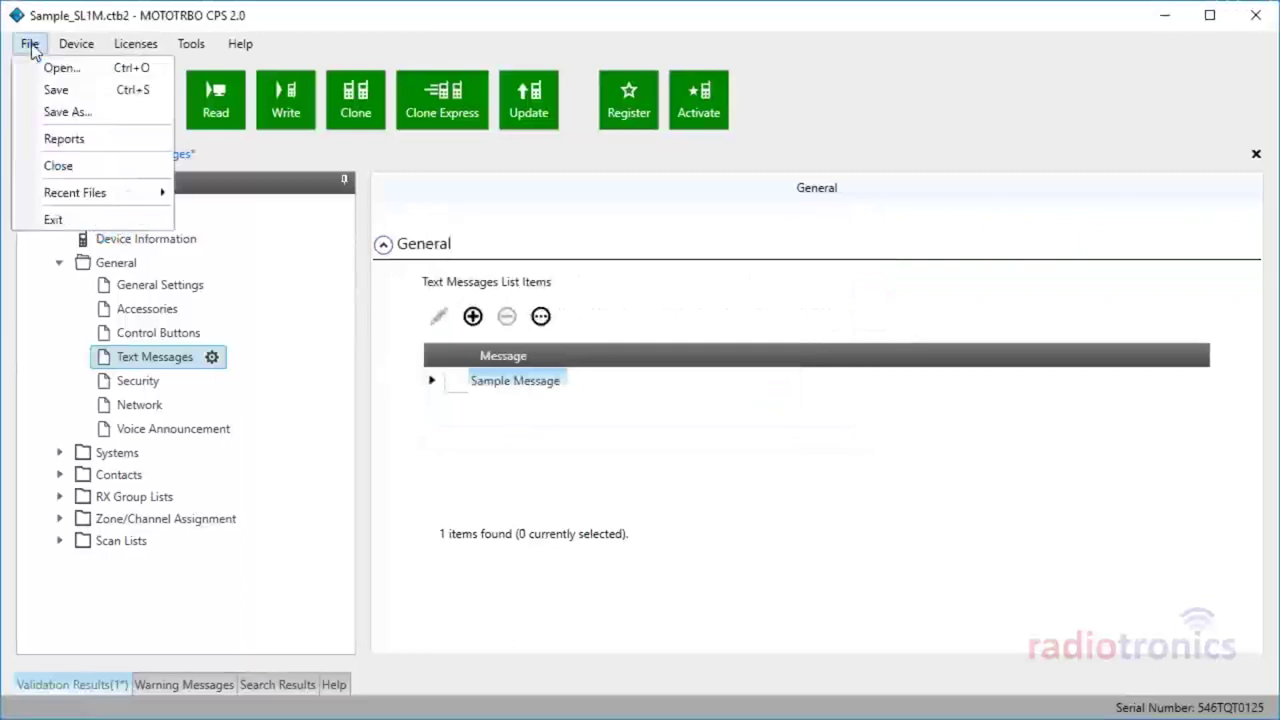
pyautogui.click(68, 112)
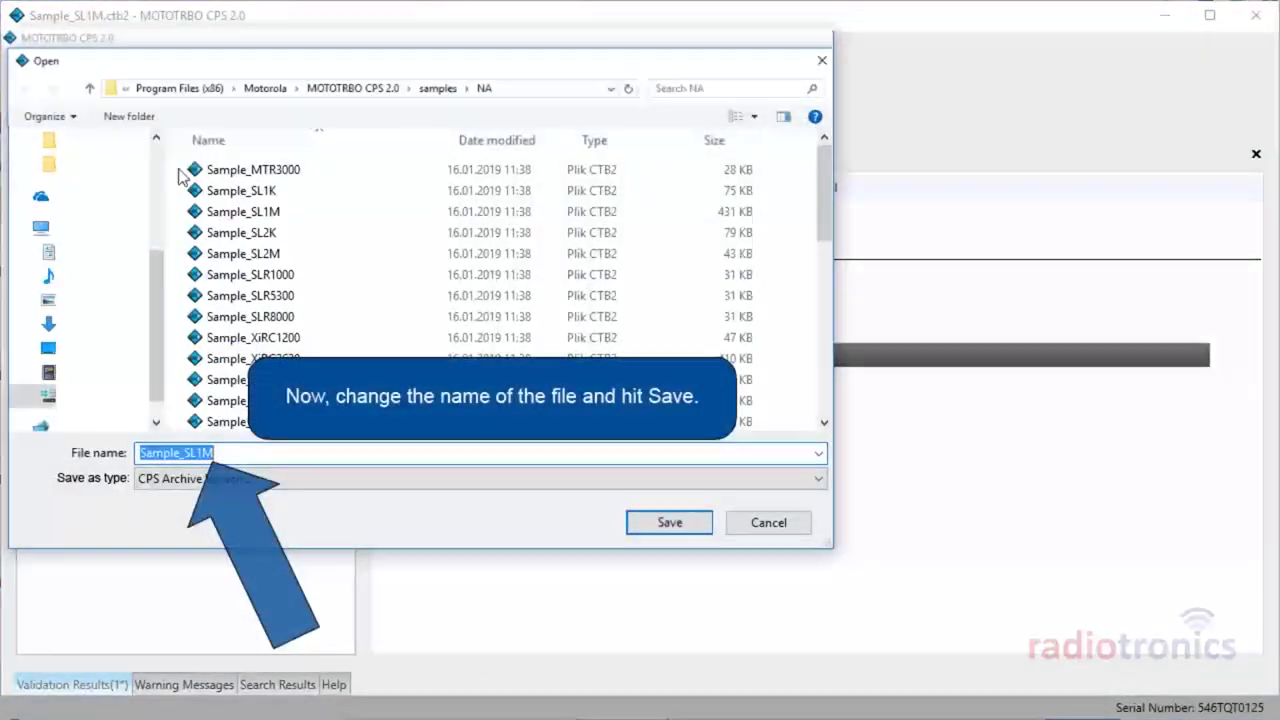
pyautogui.click(238, 455)
pyautogui.write('_Version2')
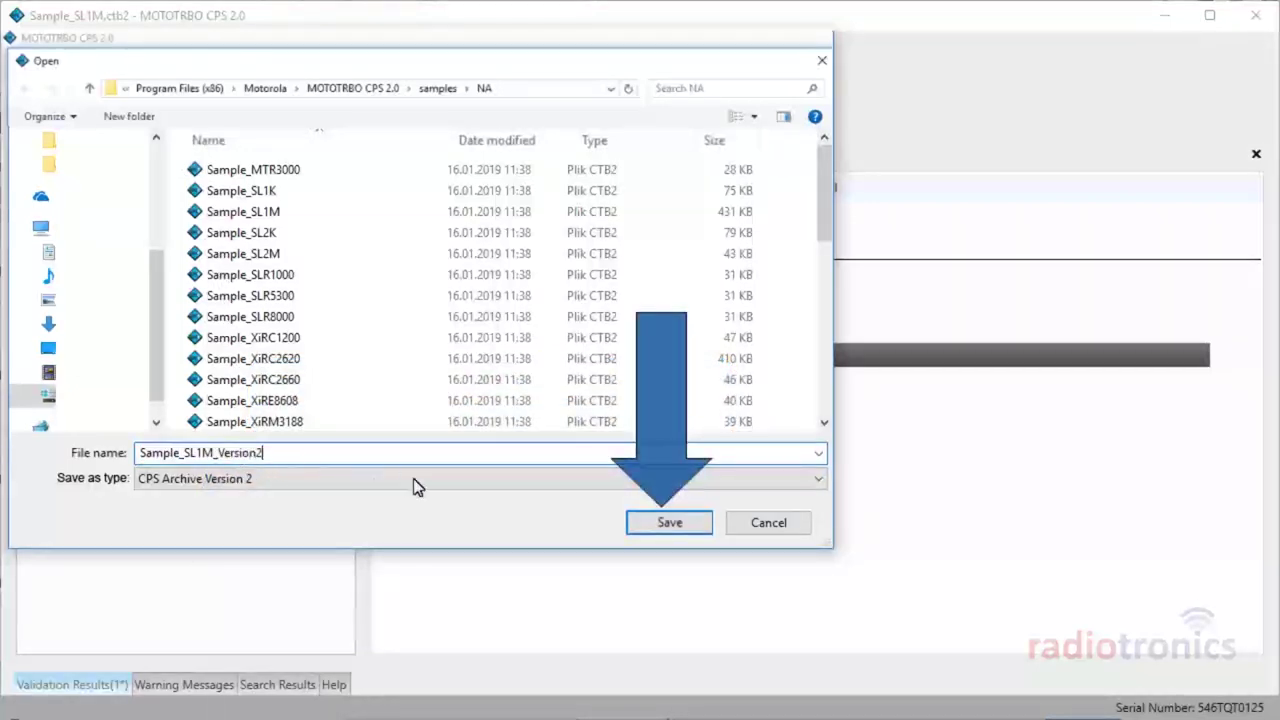
pyautogui.click(660, 527)
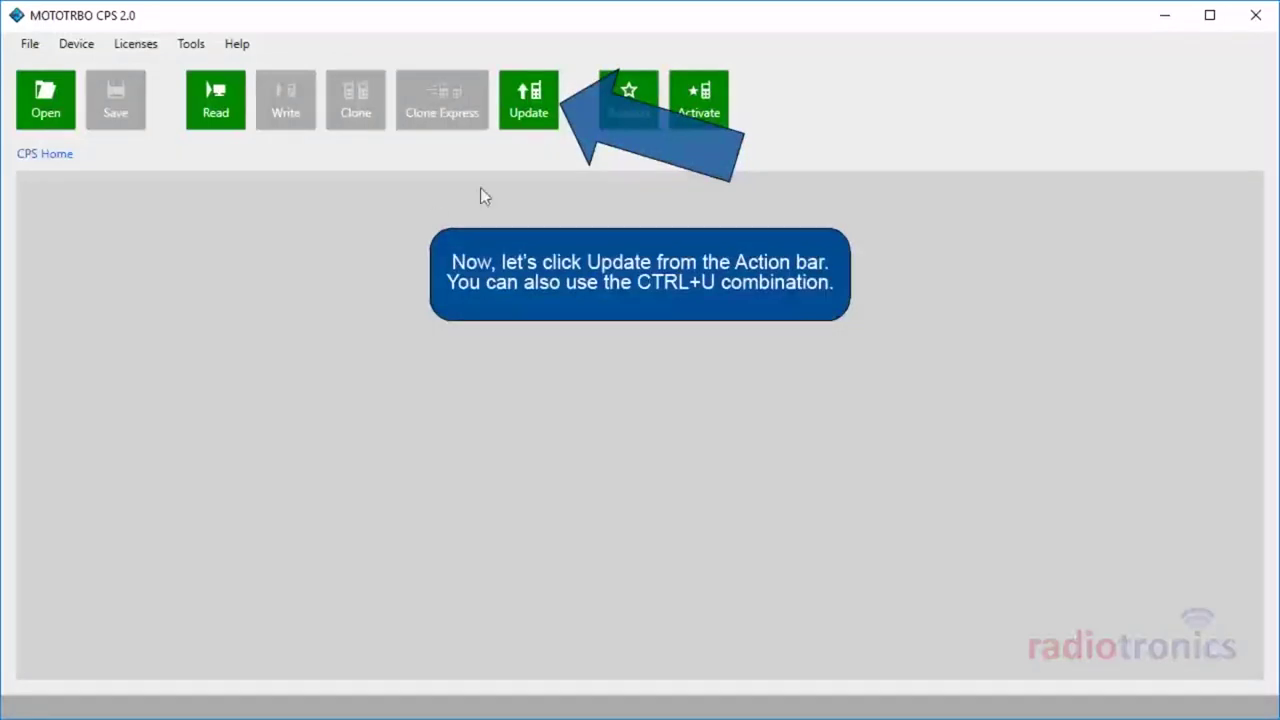
# Choose firmware R02.10.00.0001 in the update table and start the radio's firmware update
pyautogui.click(528, 104)
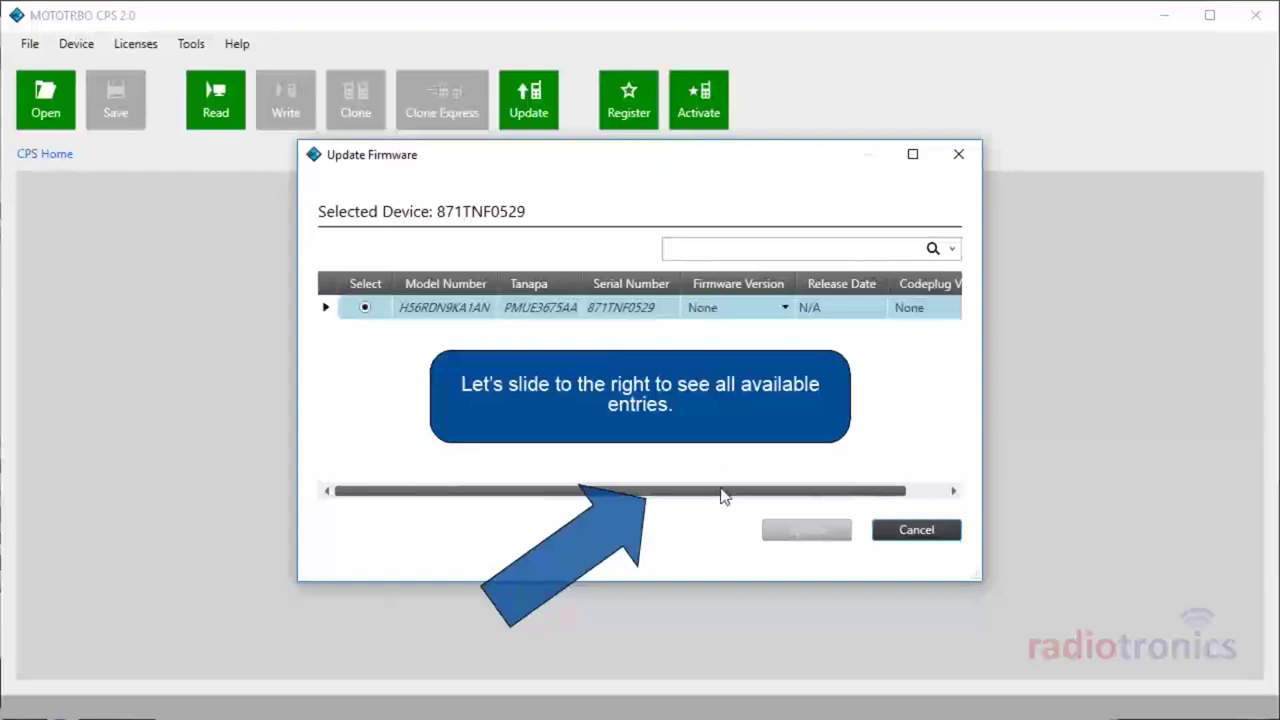
pyautogui.moveTo(724, 497); pyautogui.dragTo(840, 499)
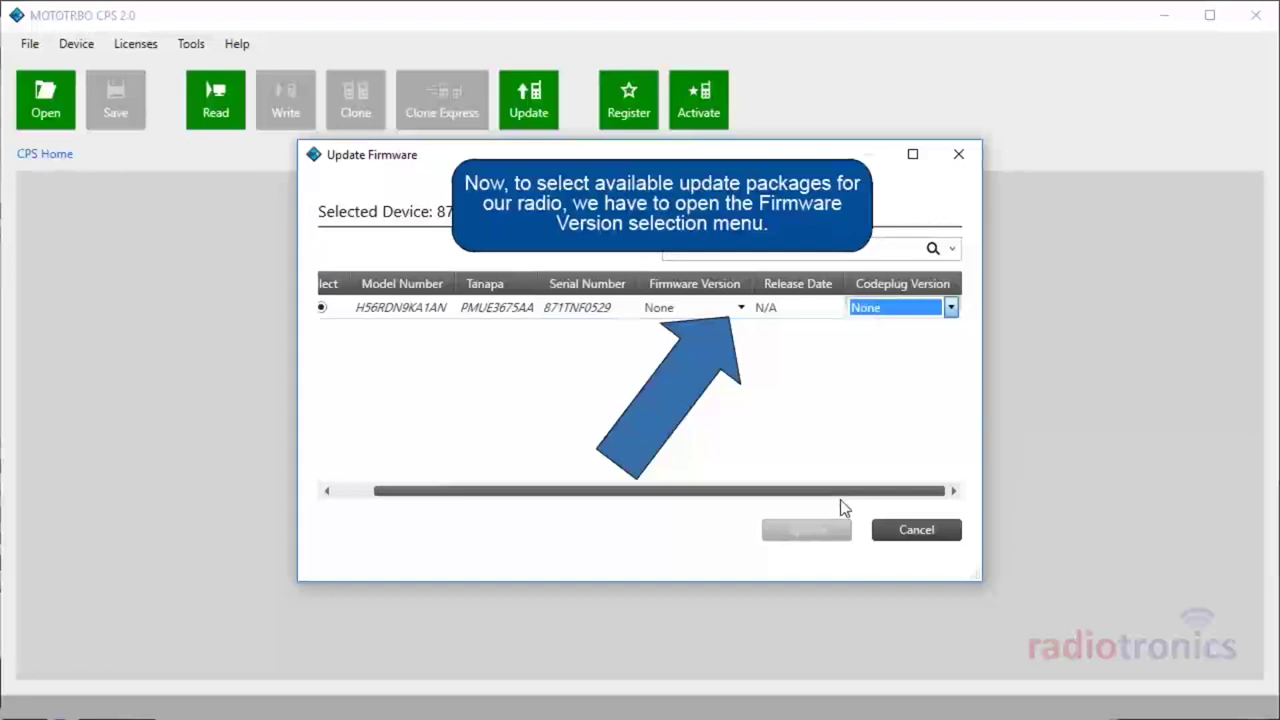
pyautogui.click(741, 308)
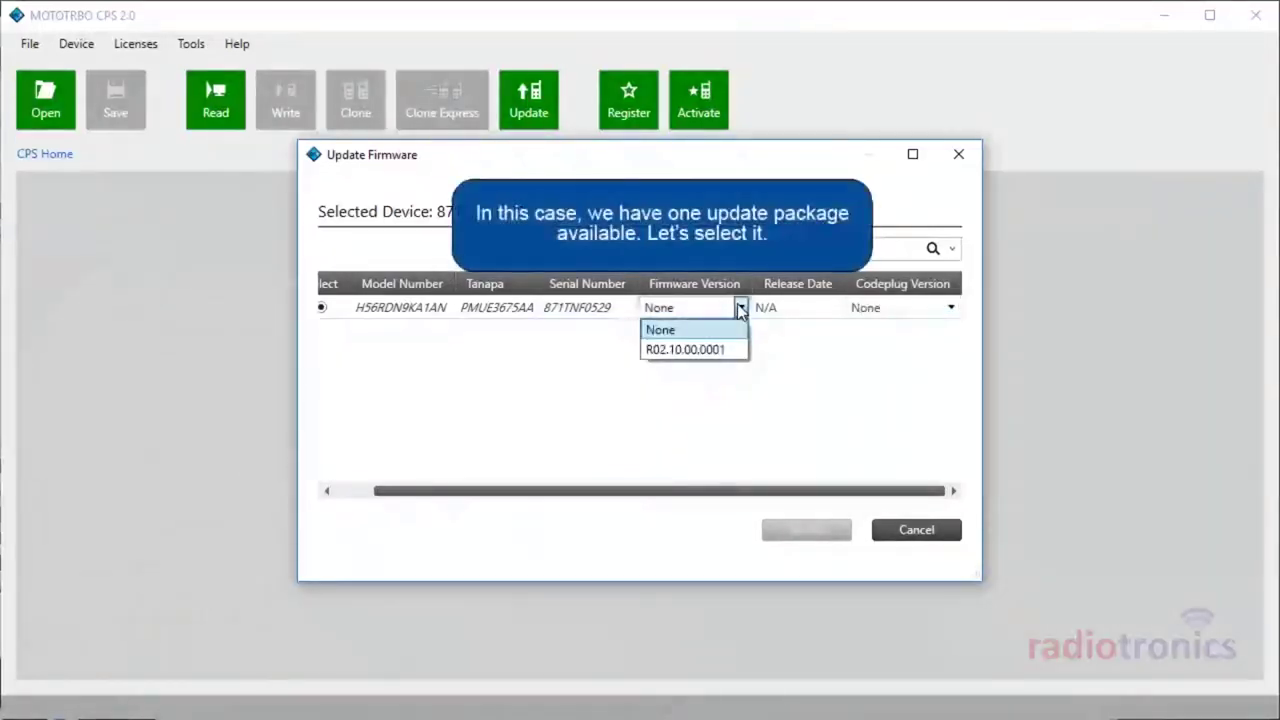
pyautogui.click(714, 350)
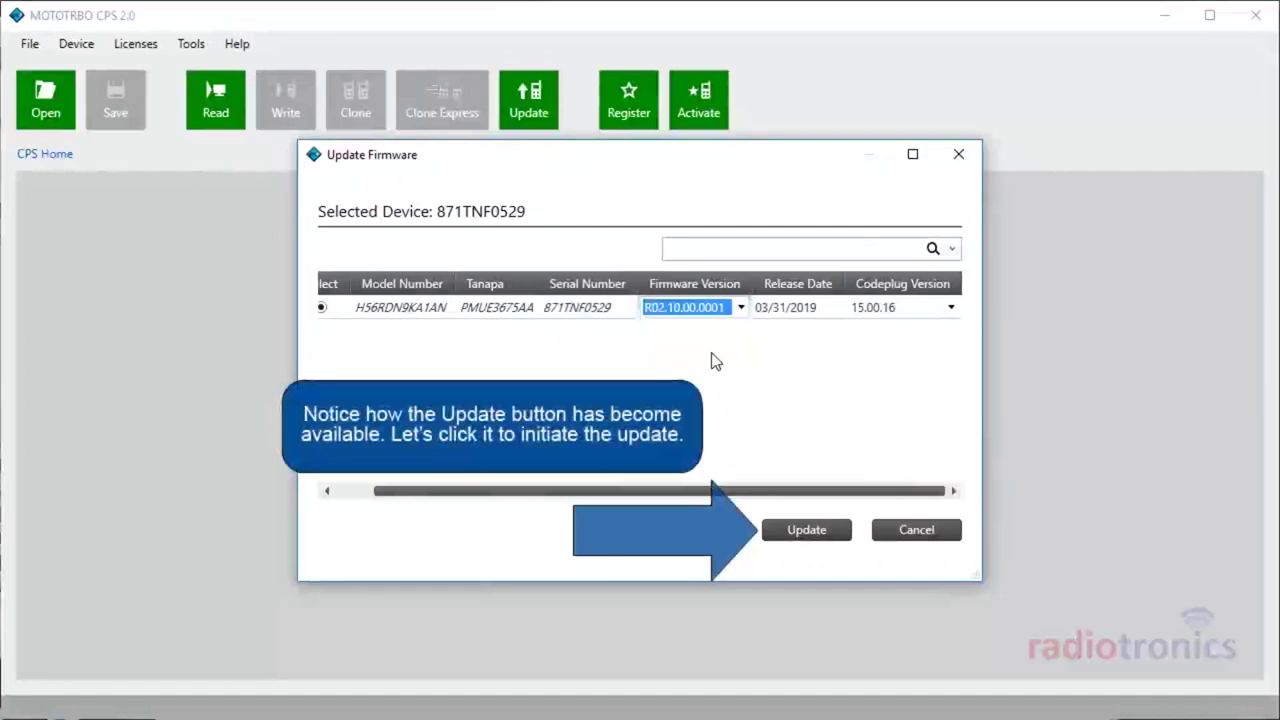
pyautogui.click(786, 532)
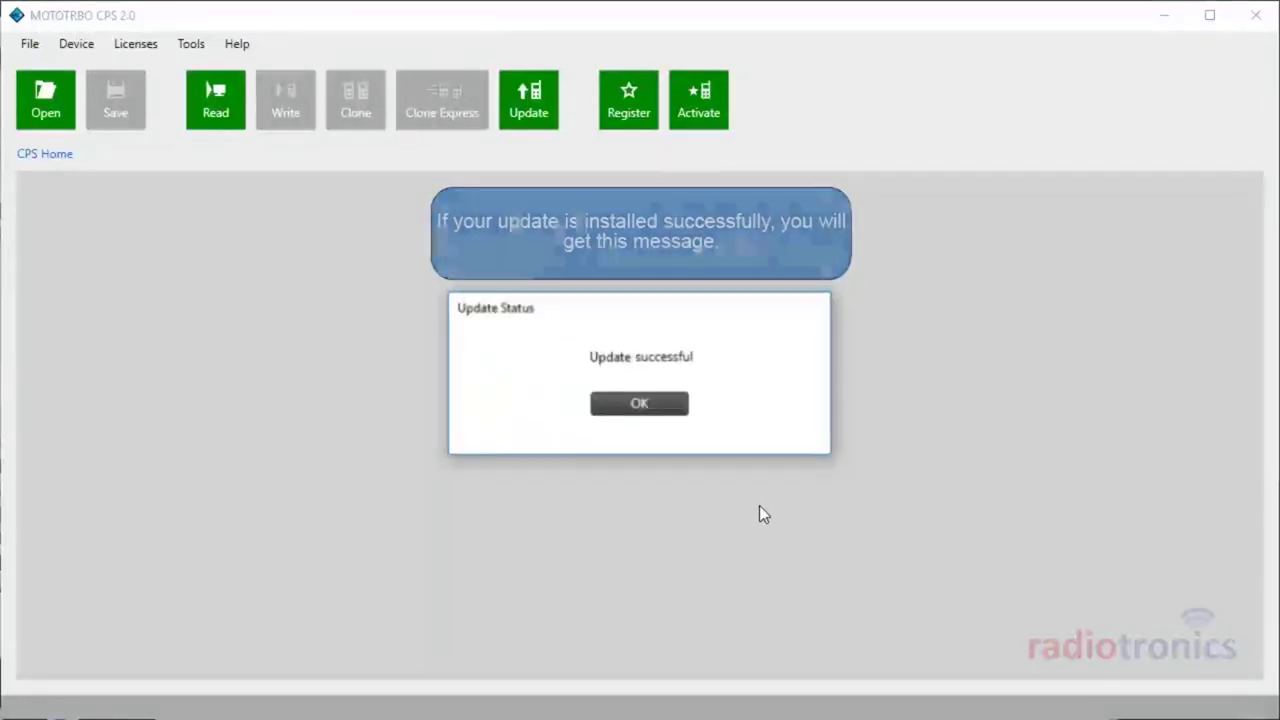
# Close the Update Status message once the firmware update reports success
pyautogui.click(650, 404)
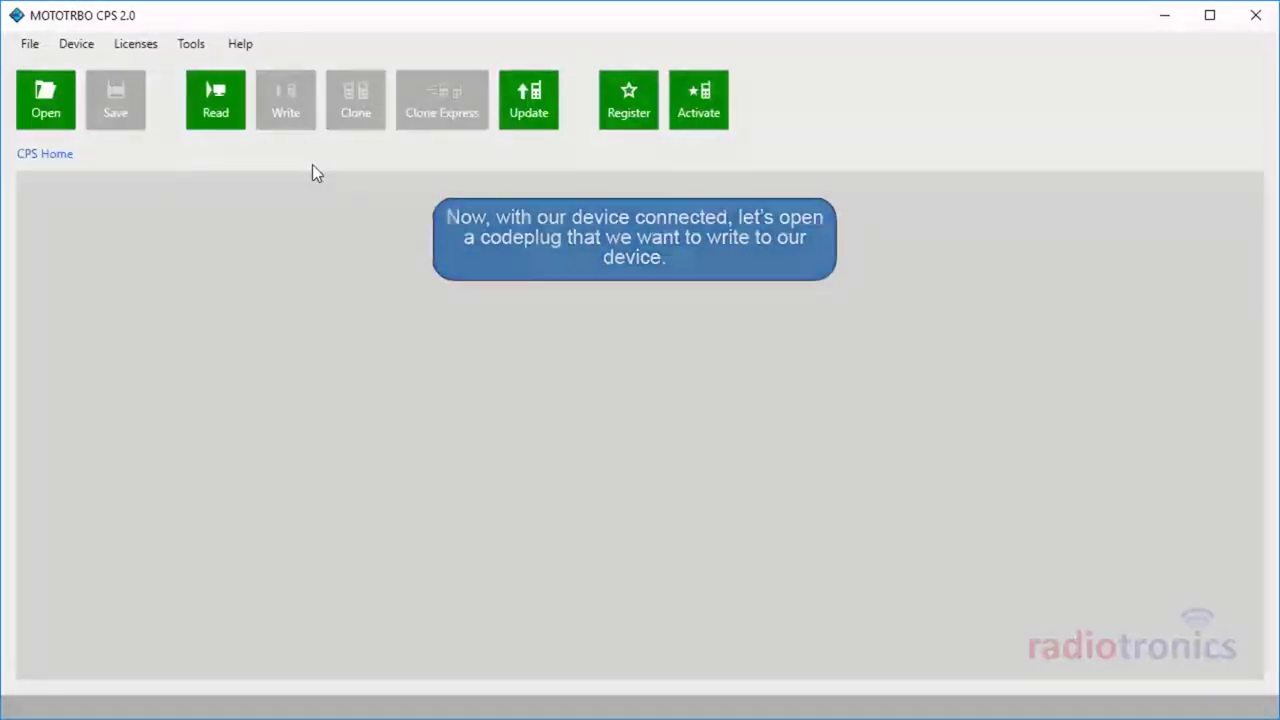
# Open the My_Radio_Sample.ctb2 archive and acknowledge the Open Status message
pyautogui.click(45, 110)
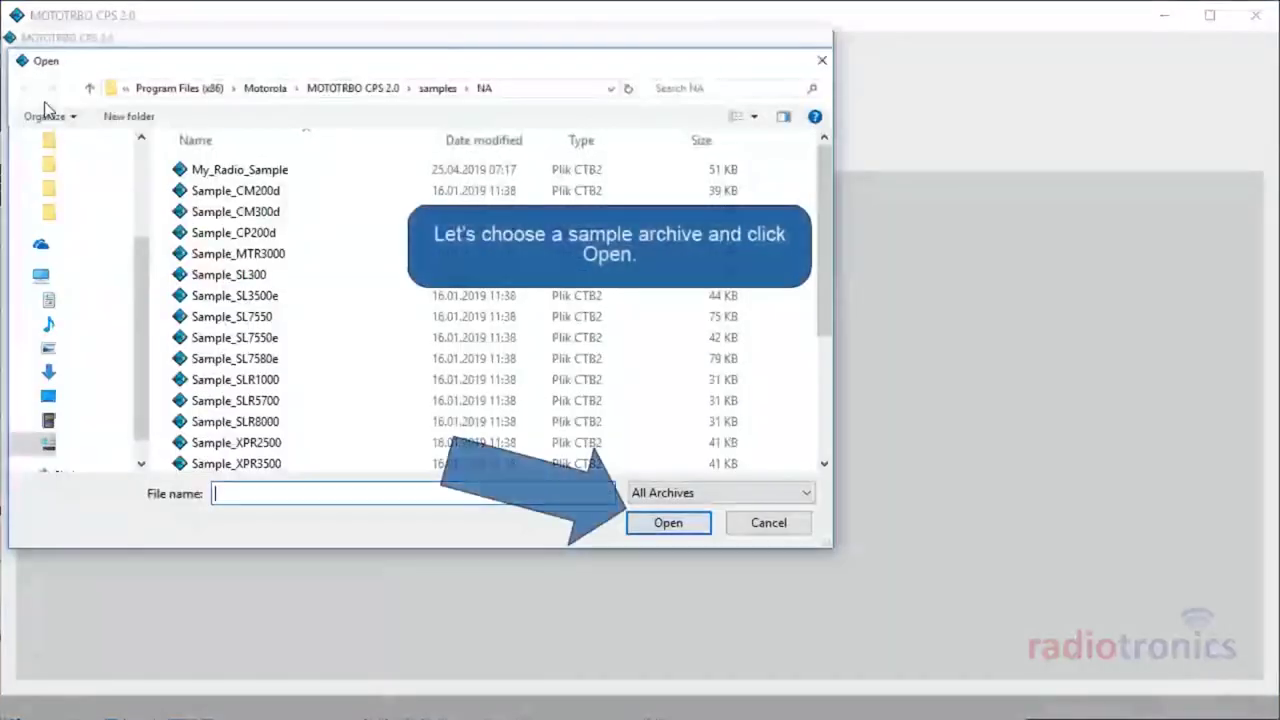
pyautogui.click(238, 170)
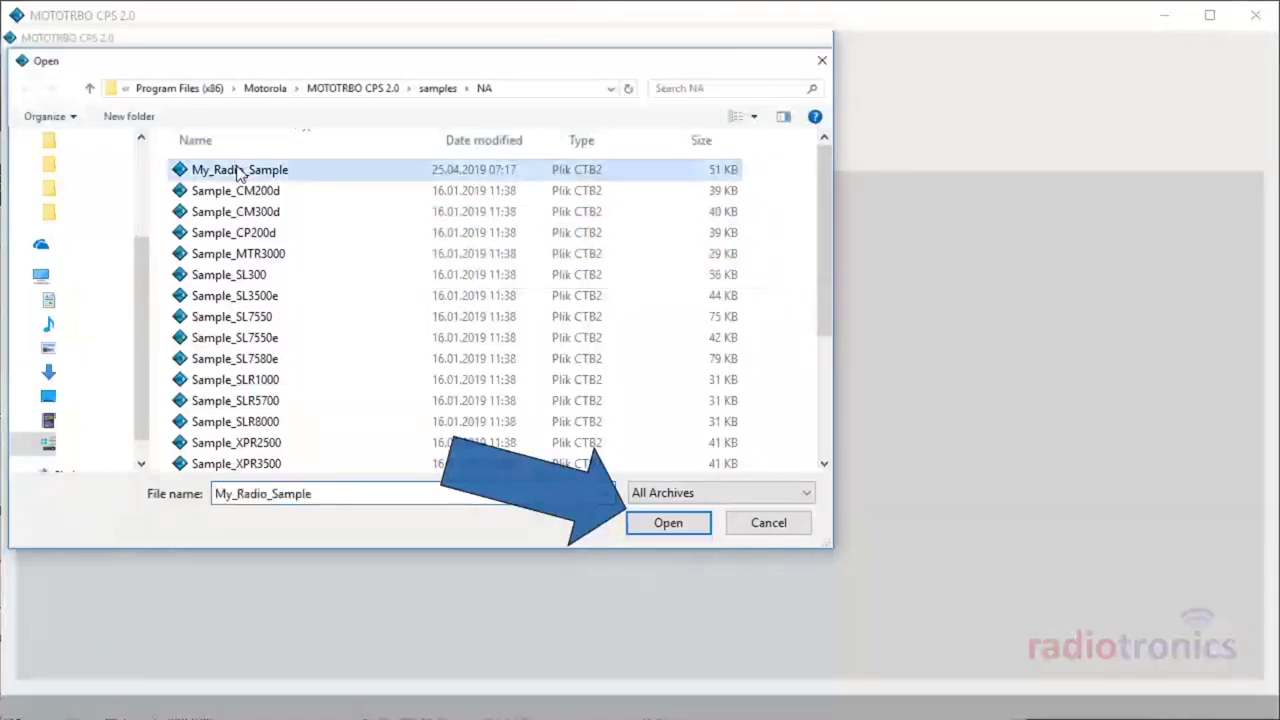
pyautogui.click(691, 525)
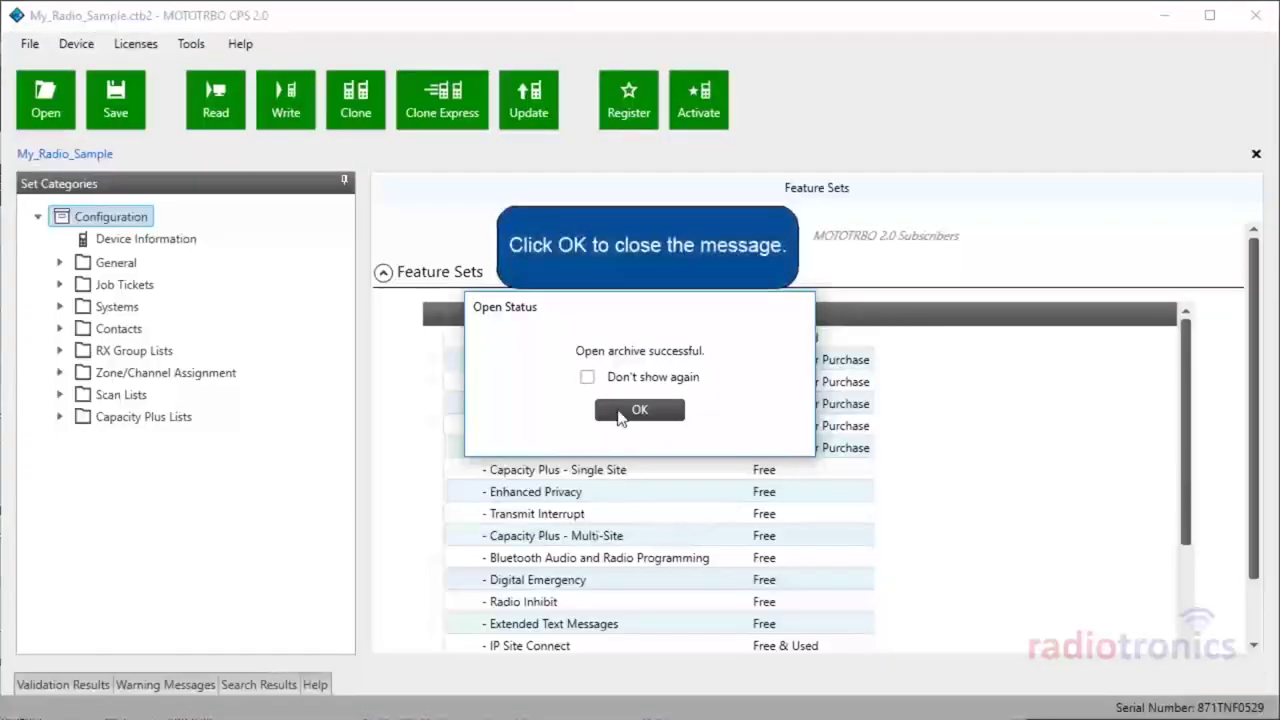
pyautogui.click(619, 412)
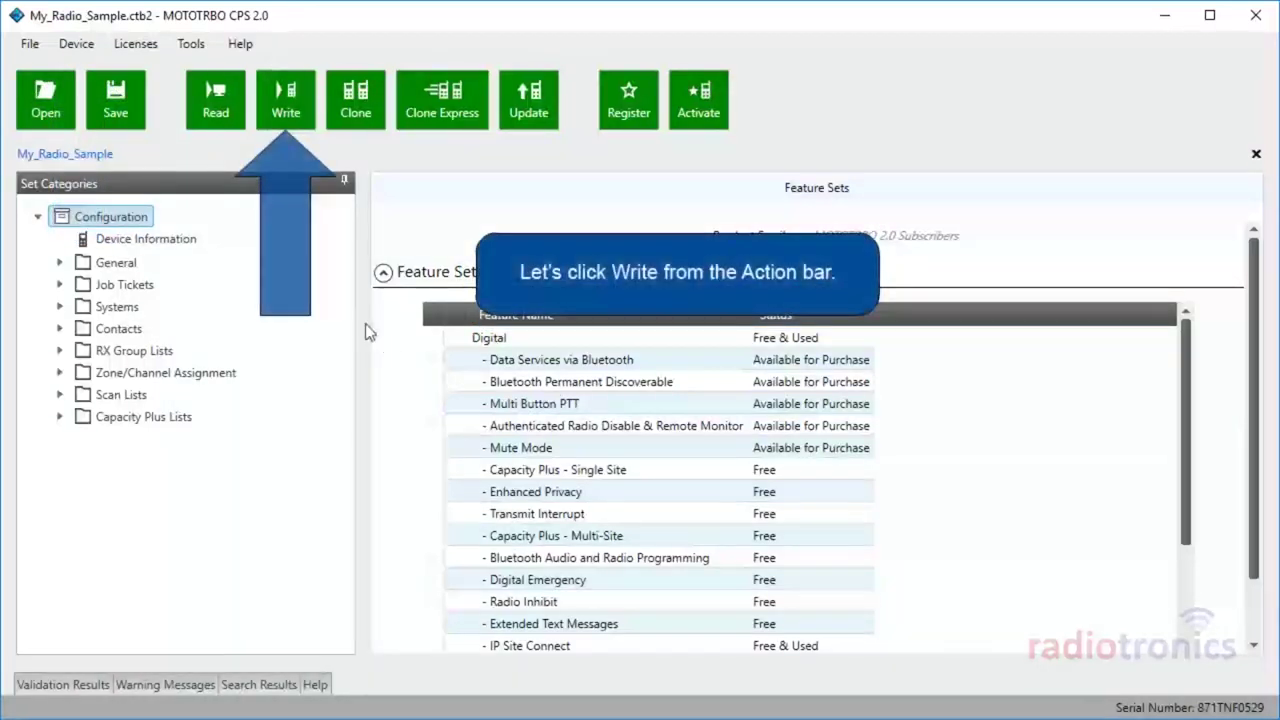
# Write the My_Radio_Sample configuration to the radio and close the Write Status message
pyautogui.click(290, 97)
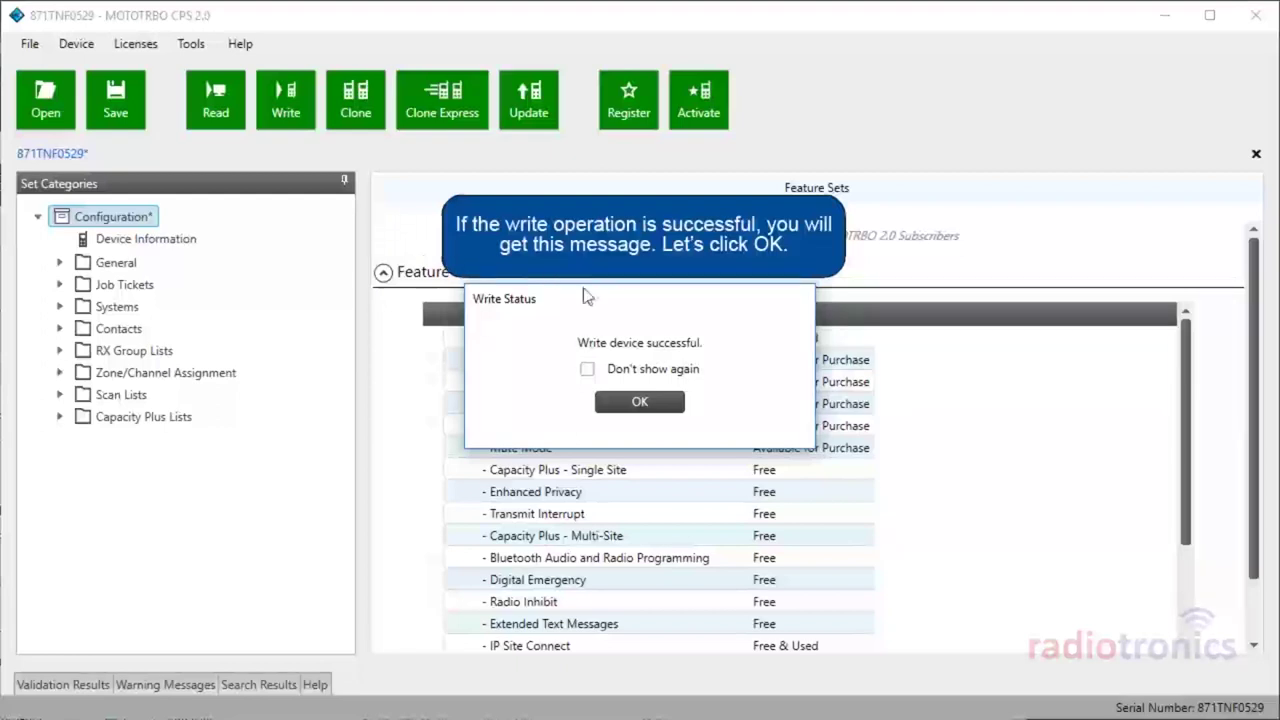
pyautogui.click(640, 402)
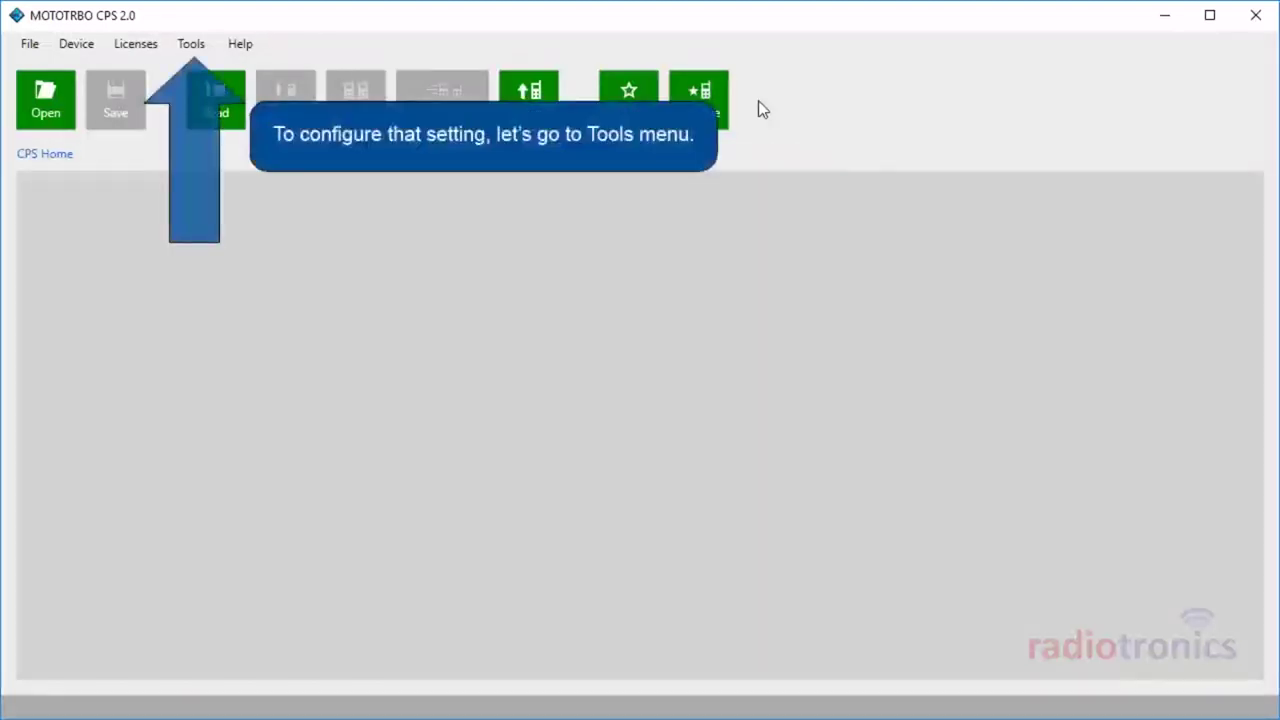
# In Tools > Settings > Log, enable uploading the application log to the remote server and save
pyautogui.click(189, 45)
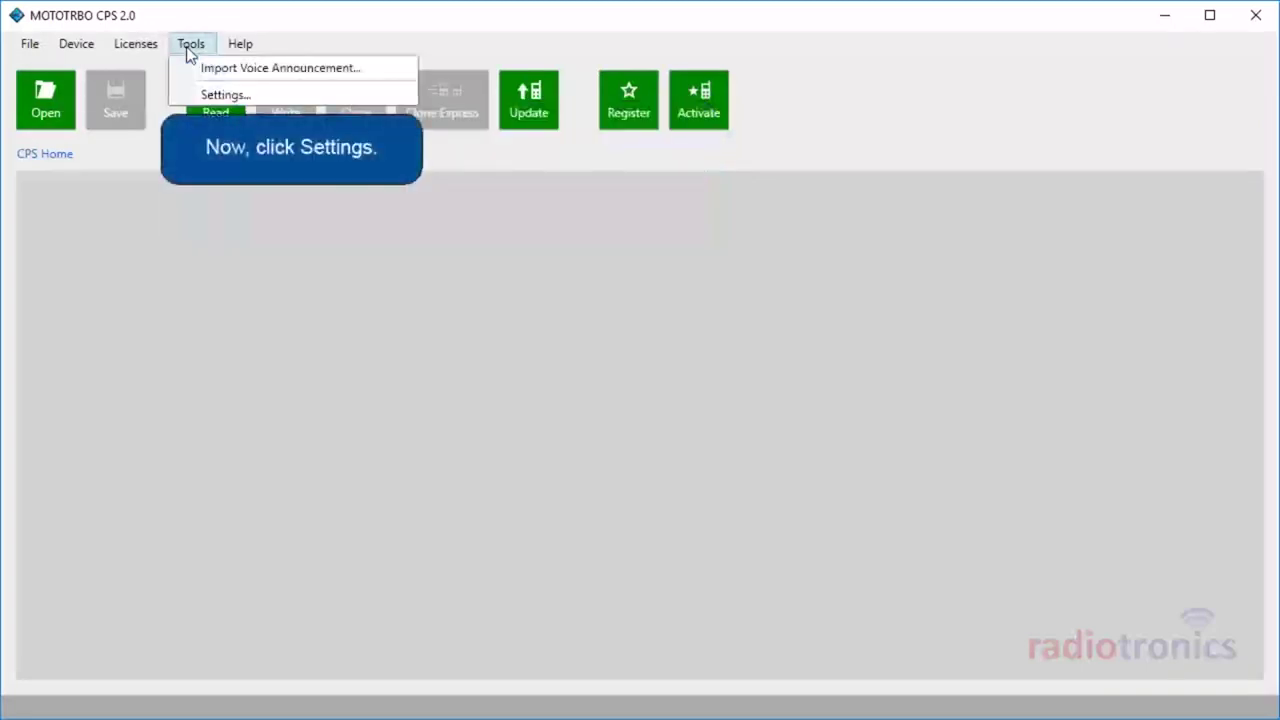
pyautogui.click(212, 94)
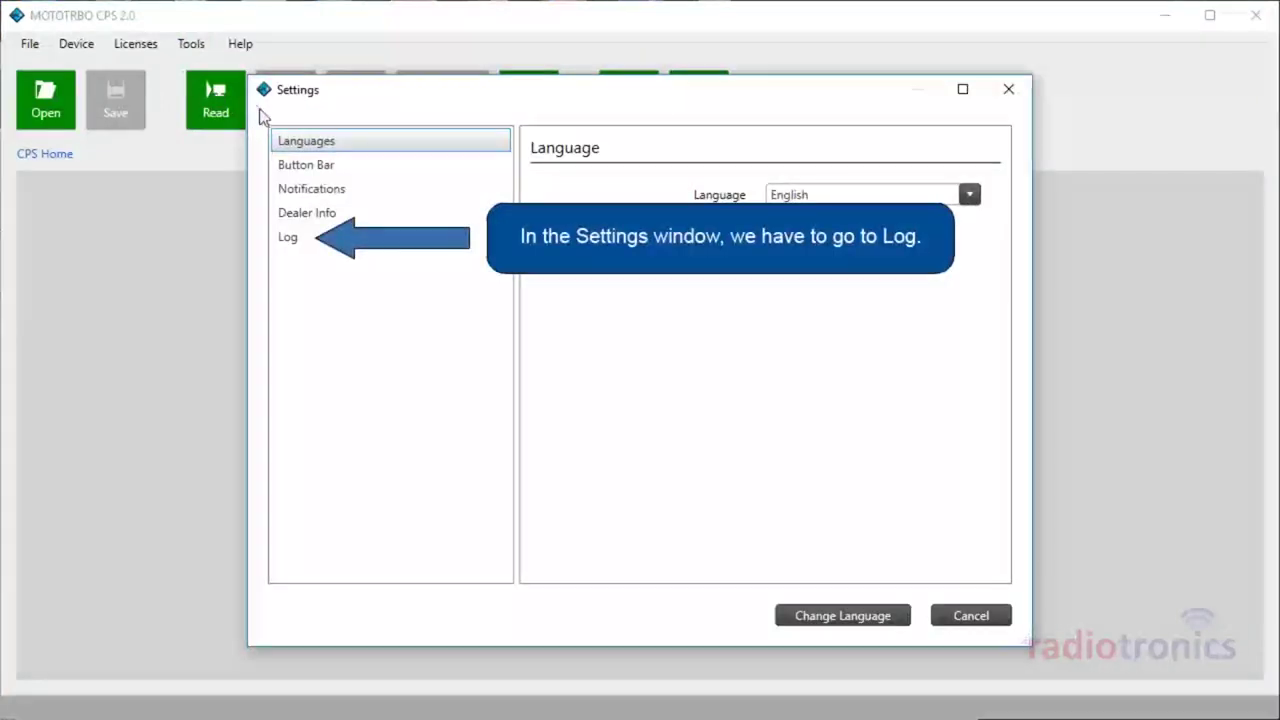
pyautogui.click(293, 239)
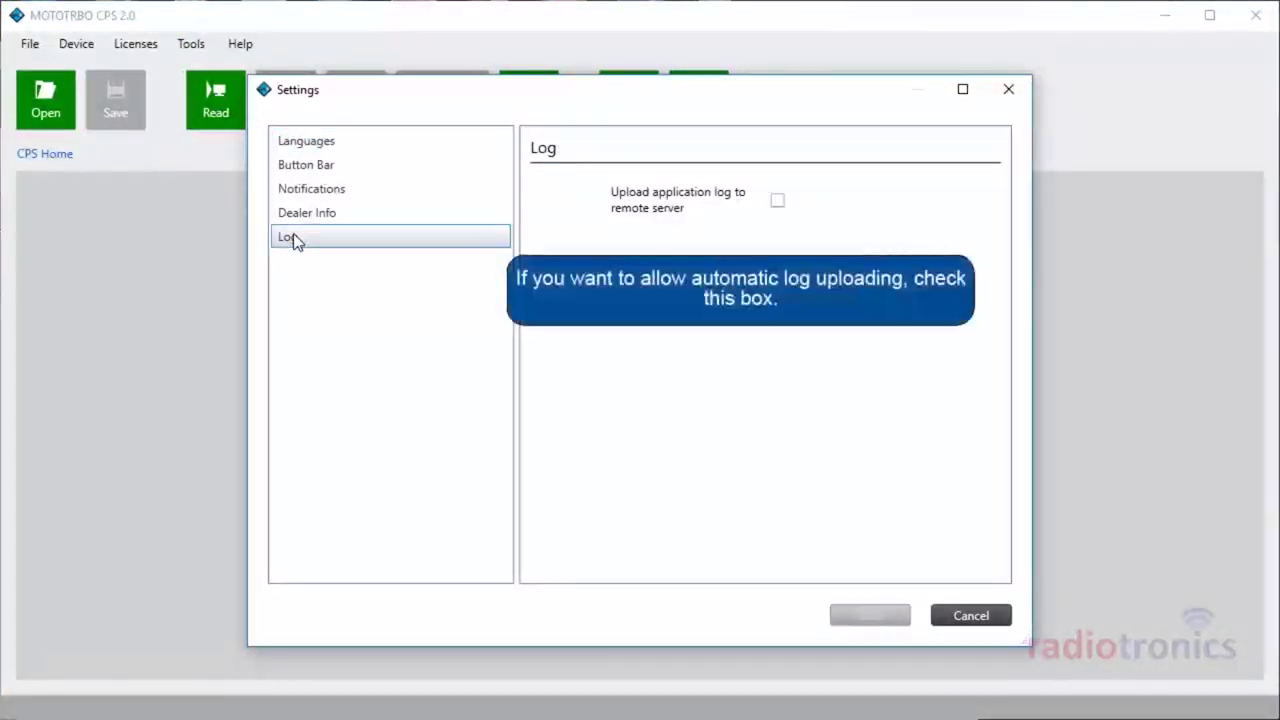
pyautogui.click(778, 201)
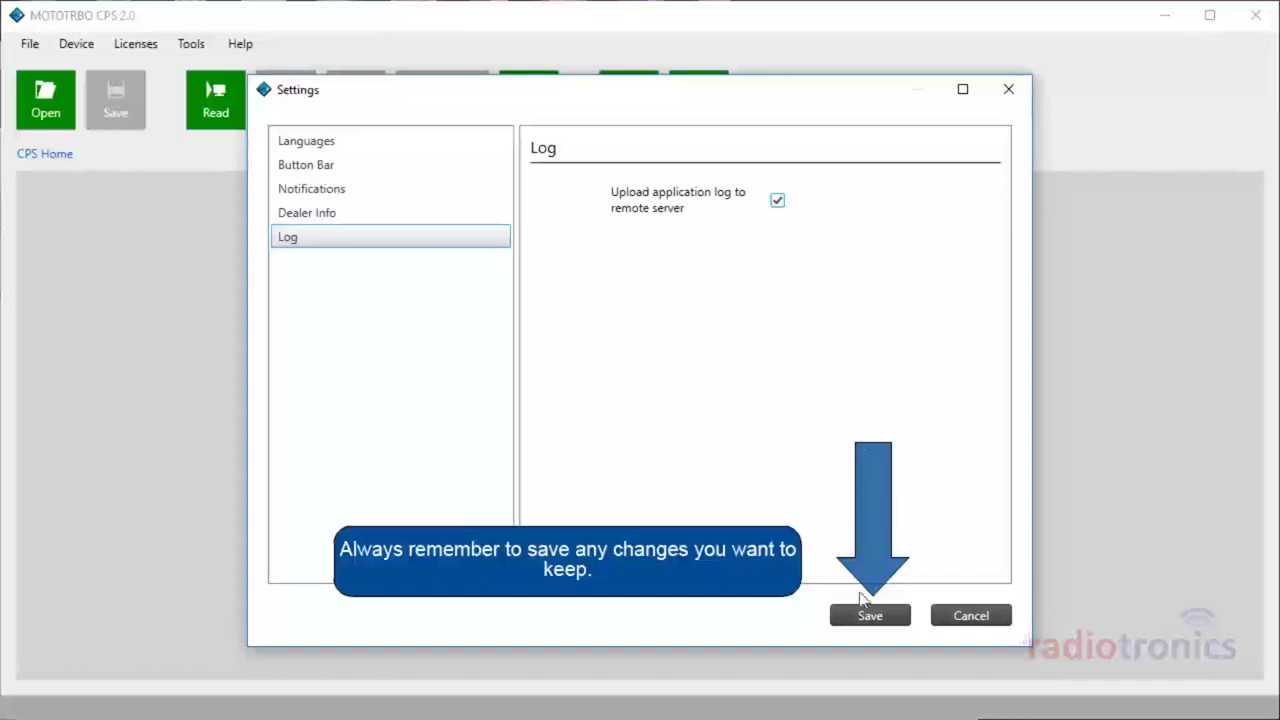
pyautogui.click(866, 616)
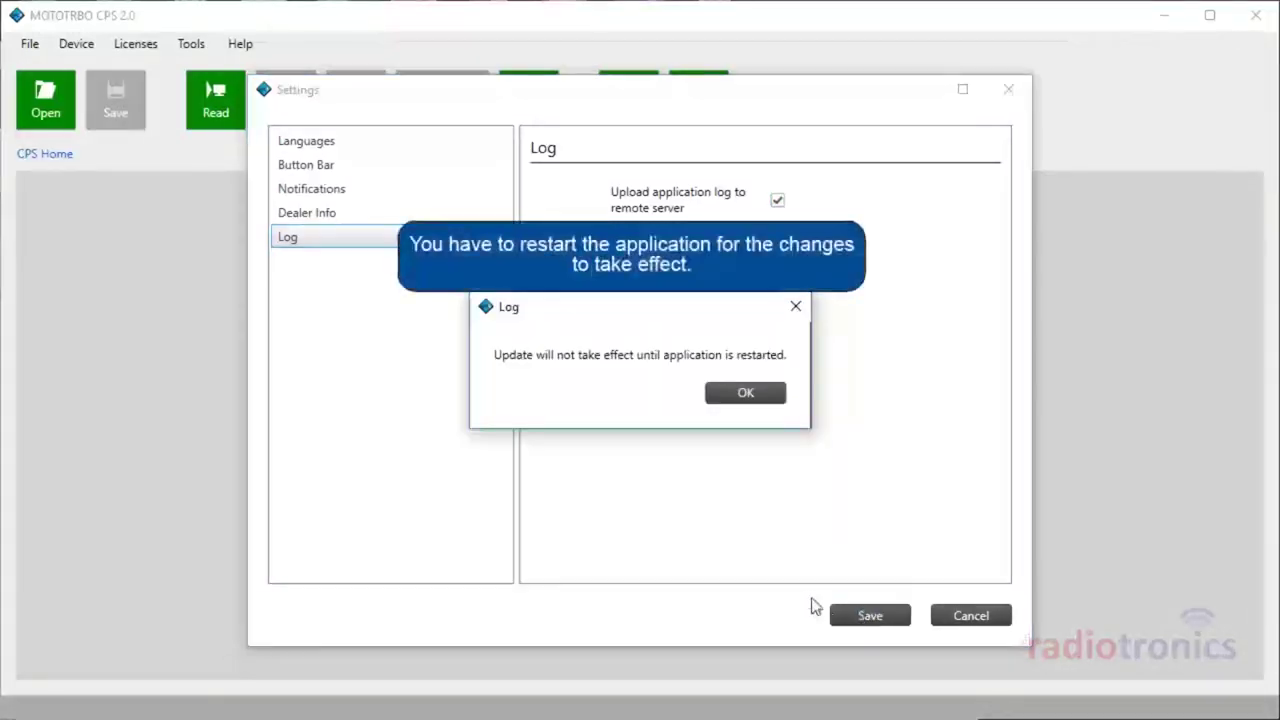
pyautogui.click(746, 394)
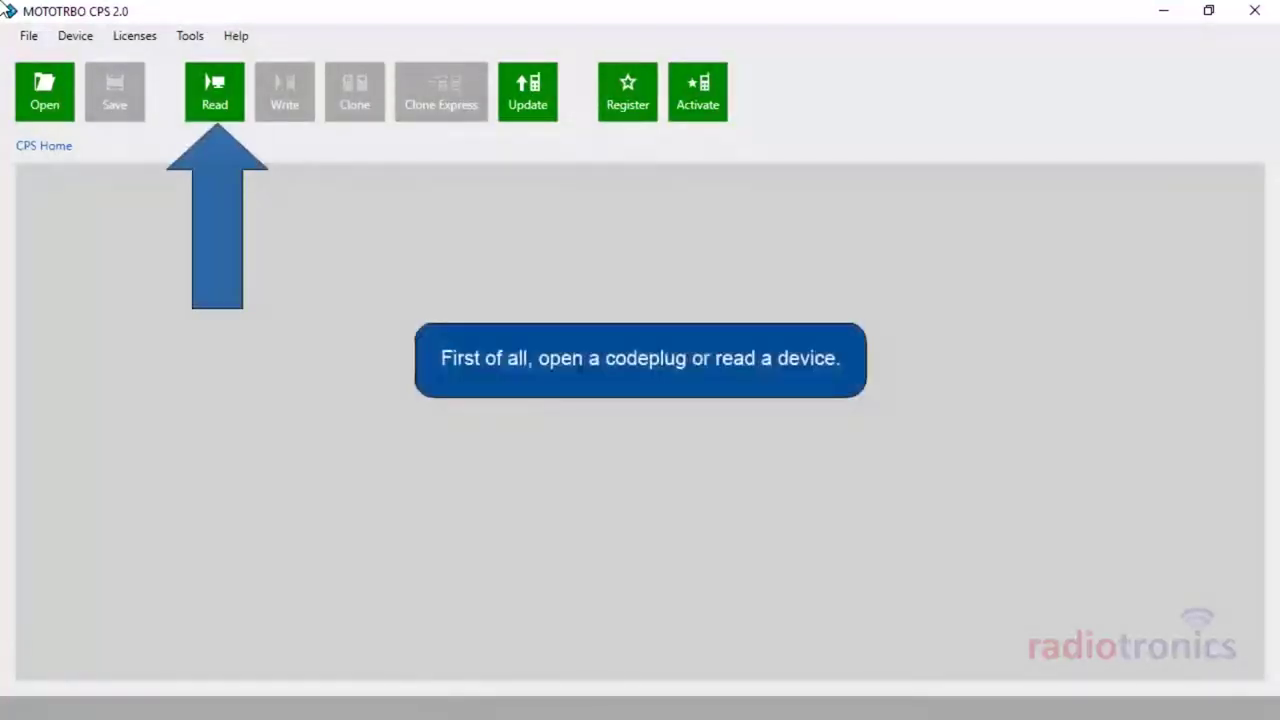
# Read the codeplug from the radio and open General > Voice Announcement, with its file list empty
pyautogui.click(222, 101)
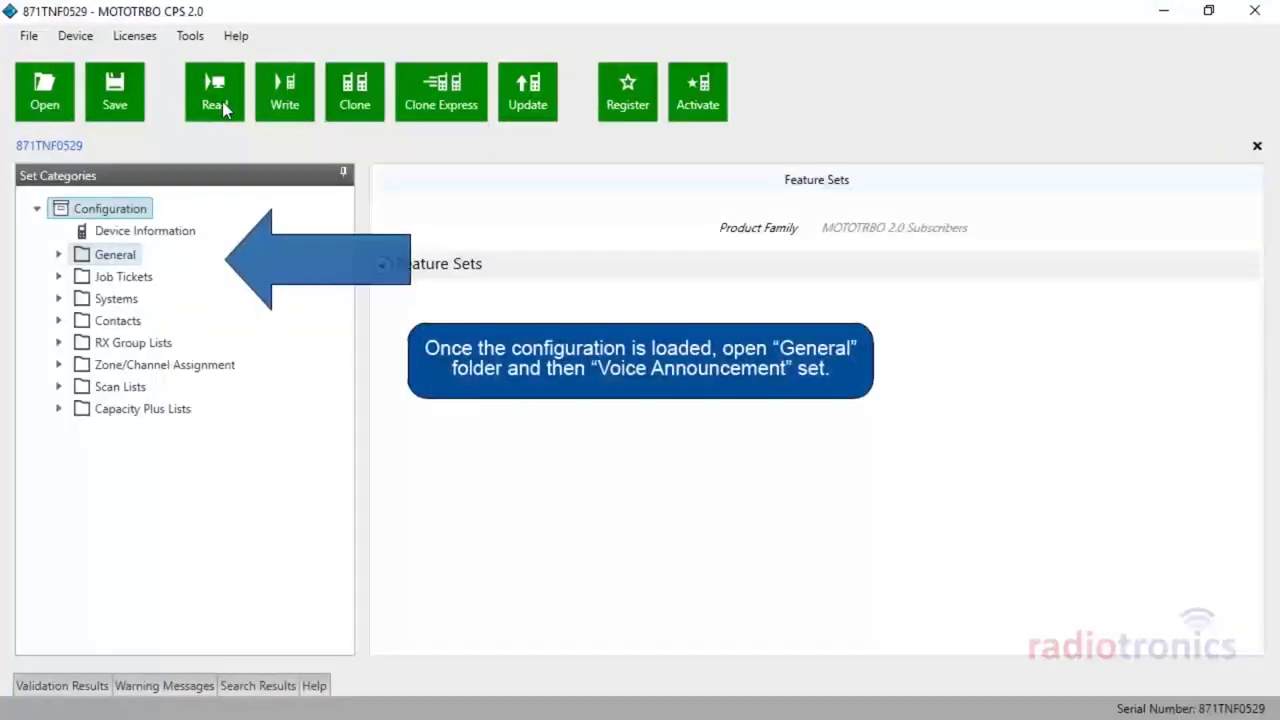
pyautogui.click(60, 255)
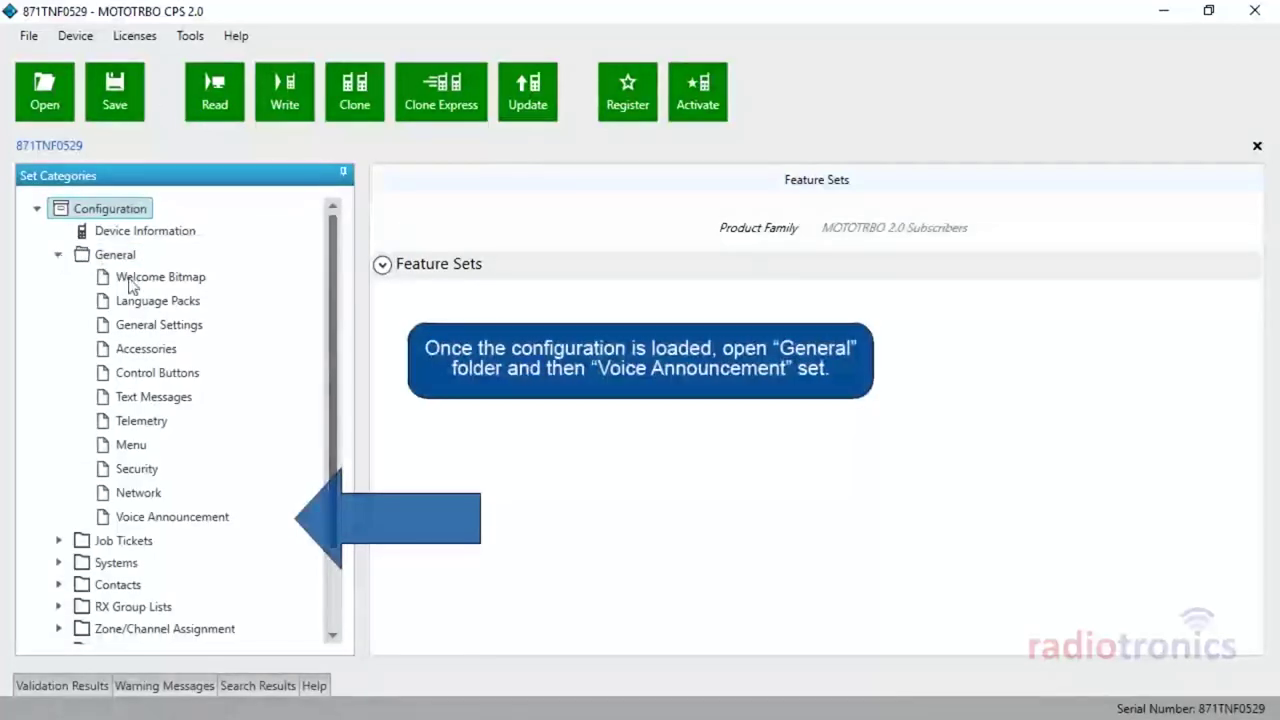
pyautogui.click(196, 518)
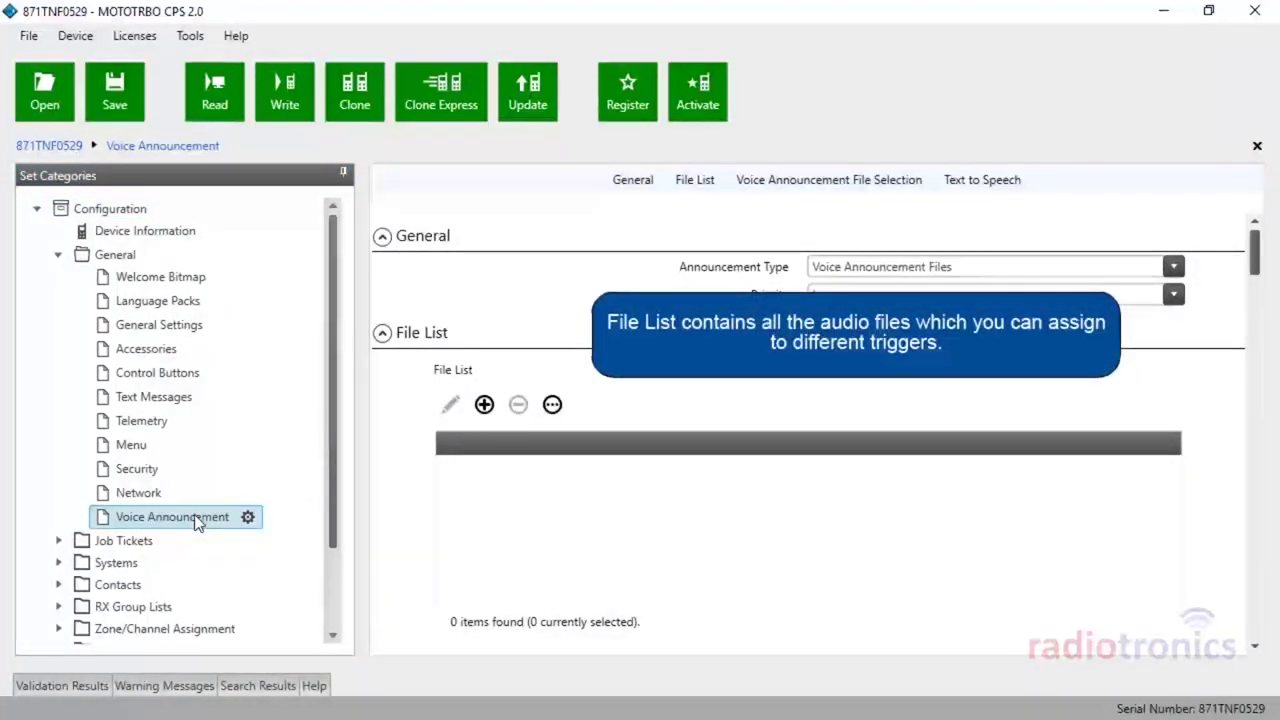
# Add af_suppressor_on.mva, all_alert_tones_on.mva and battery_high.mva to the file list, then delete all_alert_tones_on.mva
pyautogui.click(484, 404)
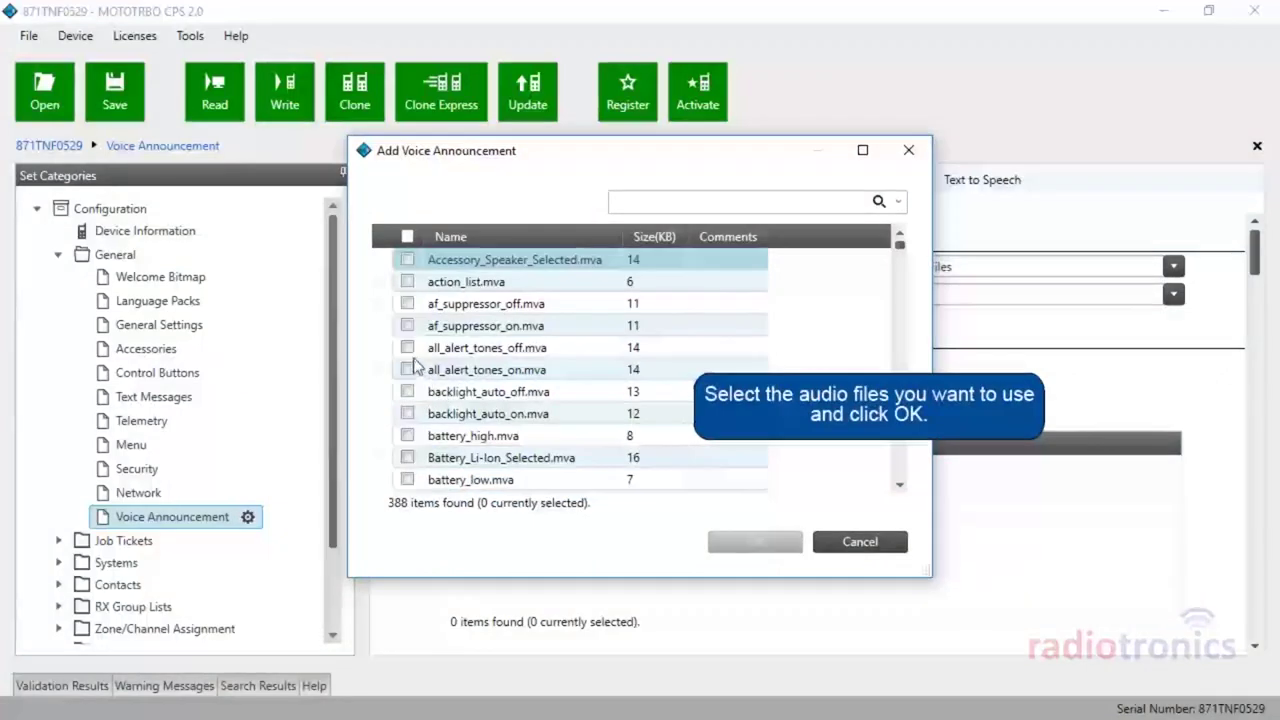
pyautogui.click(408, 326)
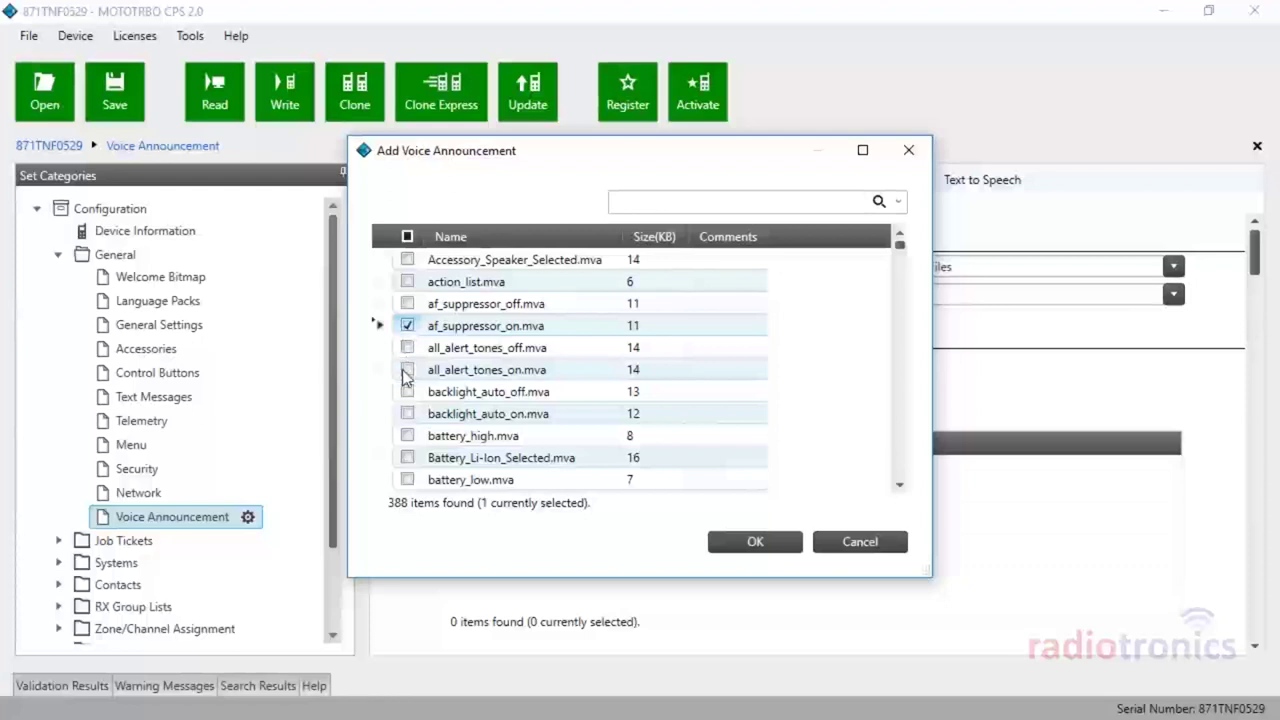
pyautogui.click(406, 371)
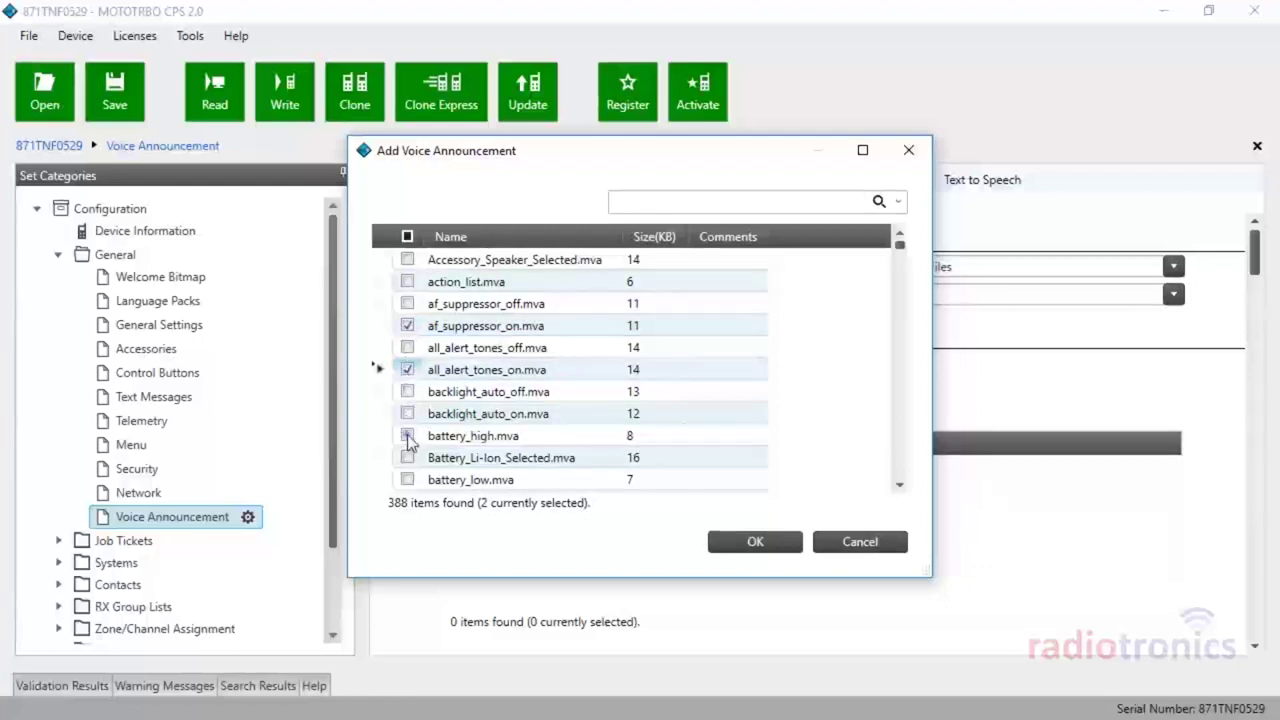
pyautogui.click(407, 436)
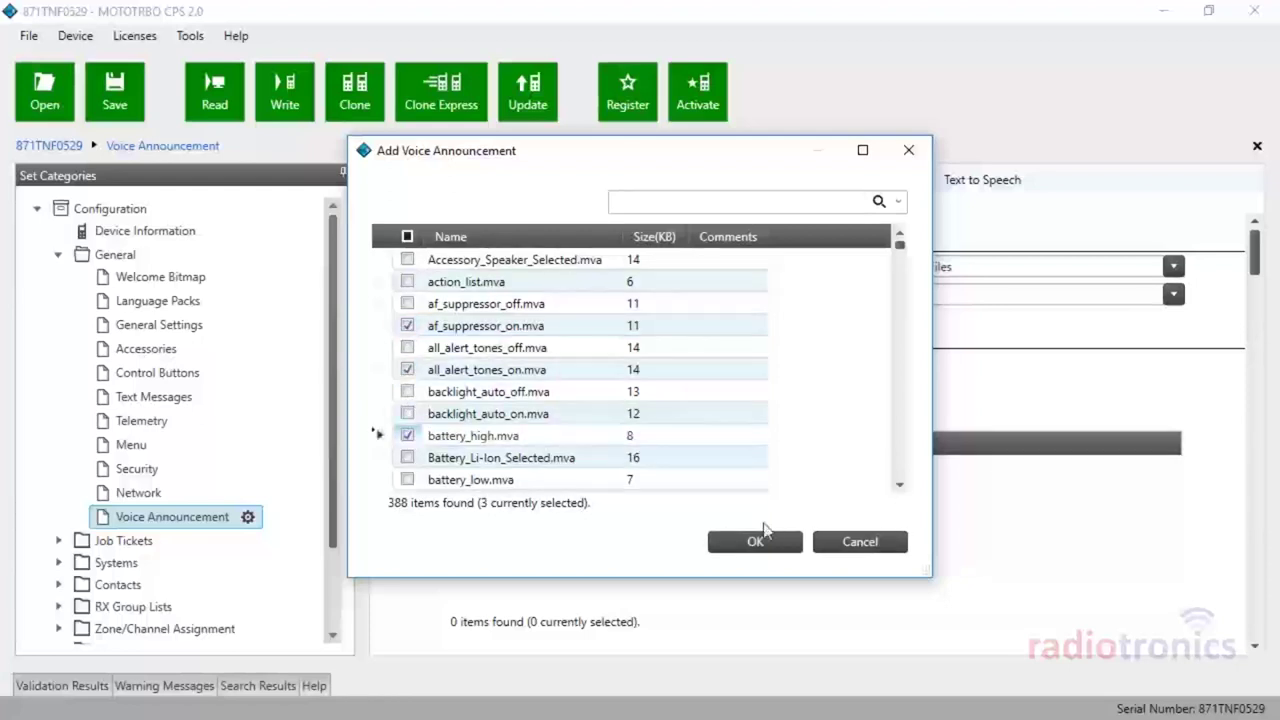
pyautogui.click(756, 542)
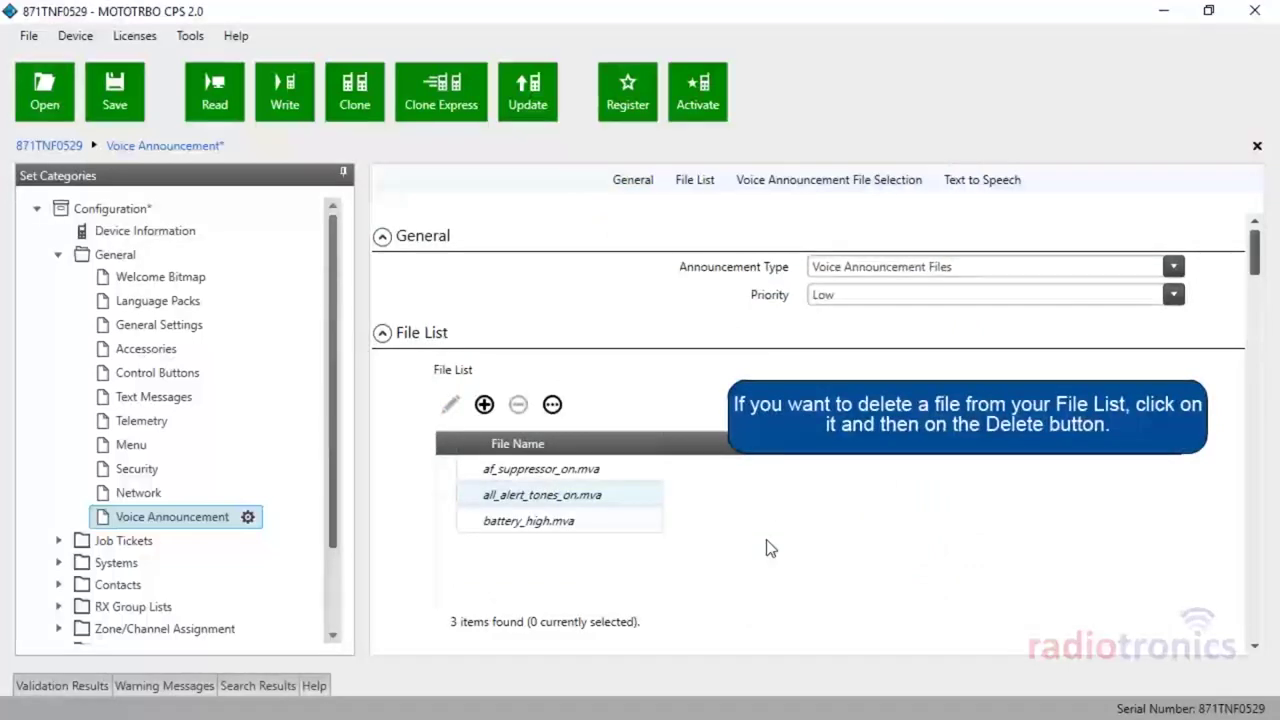
pyautogui.click(530, 500)
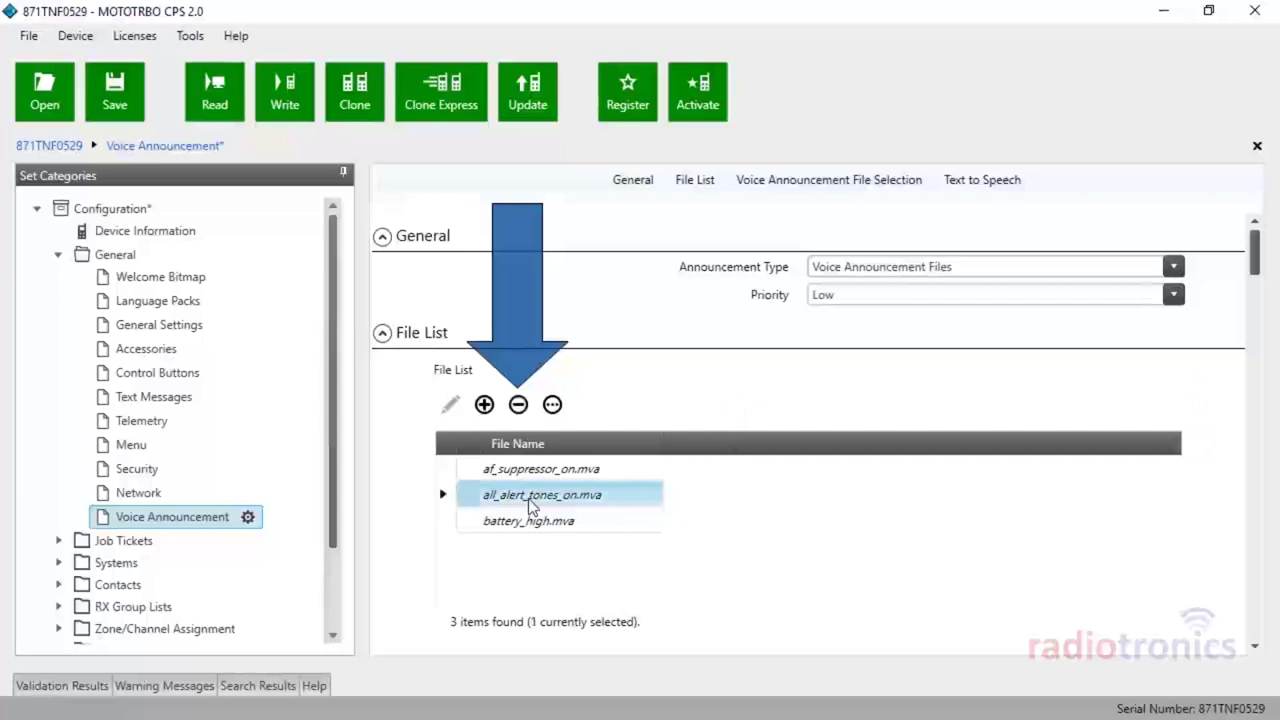
pyautogui.click(518, 405)
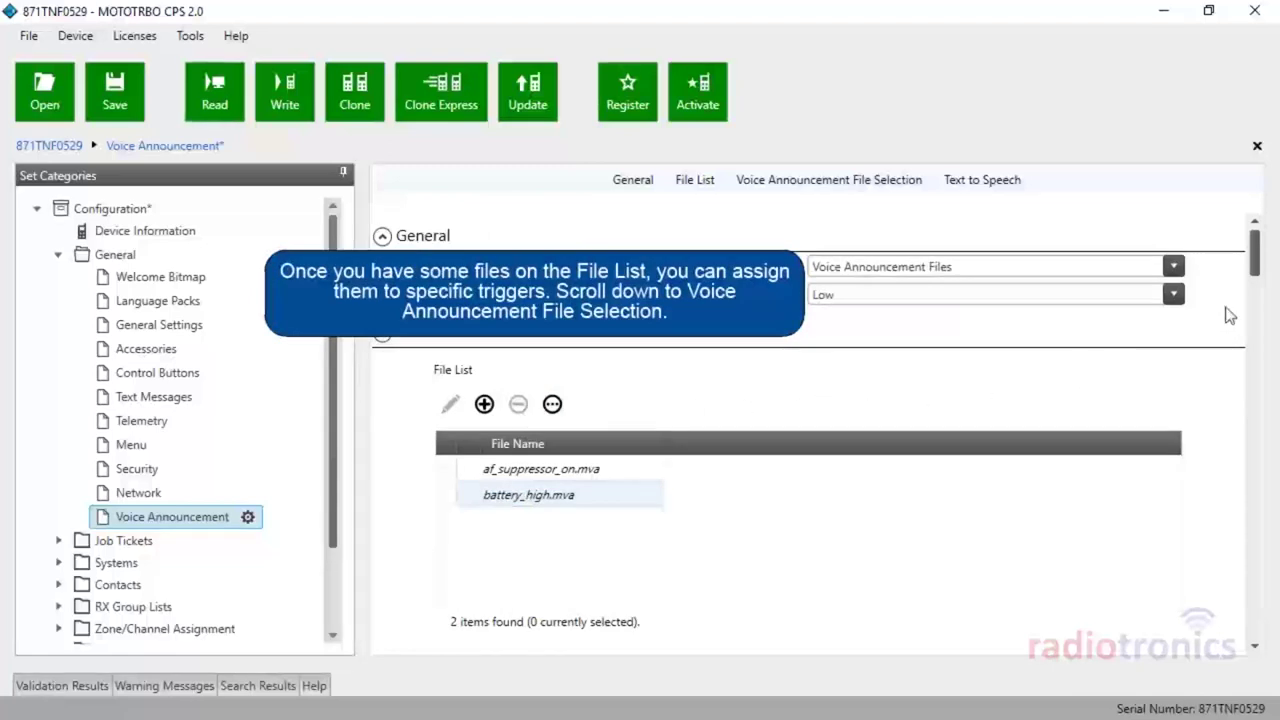
# Assign matching .mva files to every voice announcement event, then reset them all to None
pyautogui.moveTo(1258, 260); pyautogui.dragTo(1263, 308)
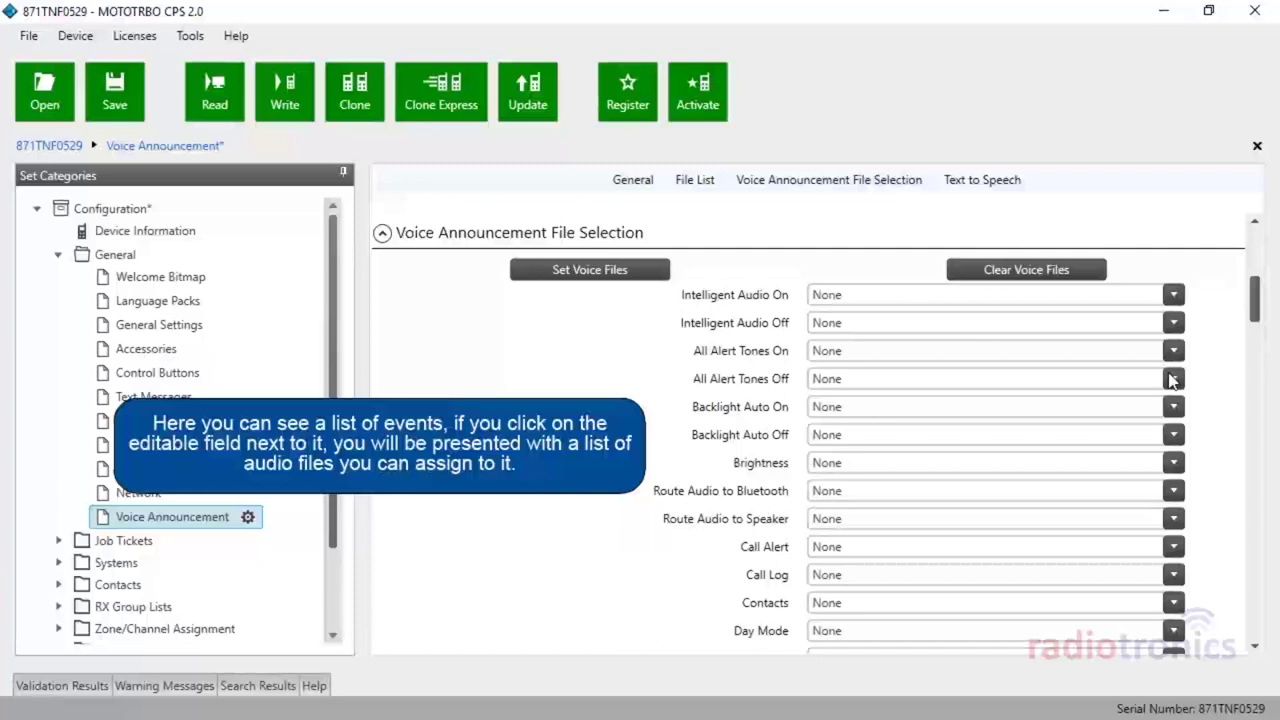
pyautogui.click(1172, 380)
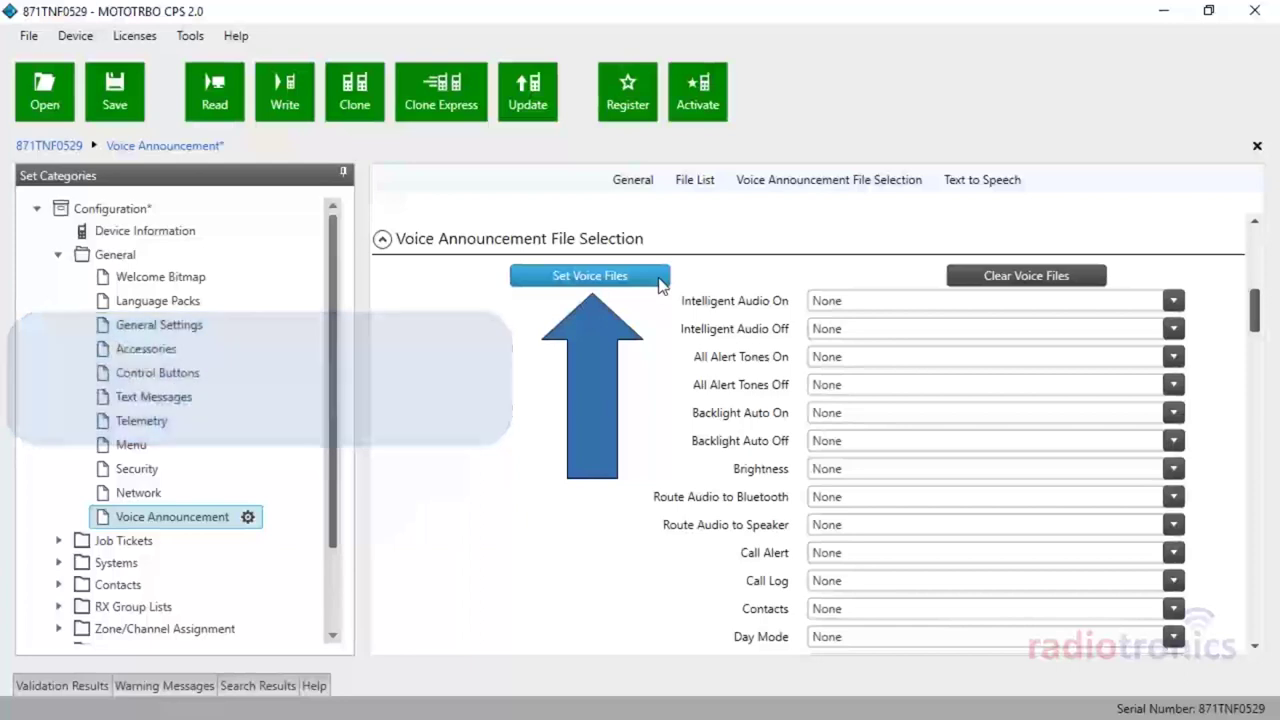
pyautogui.click(659, 285)
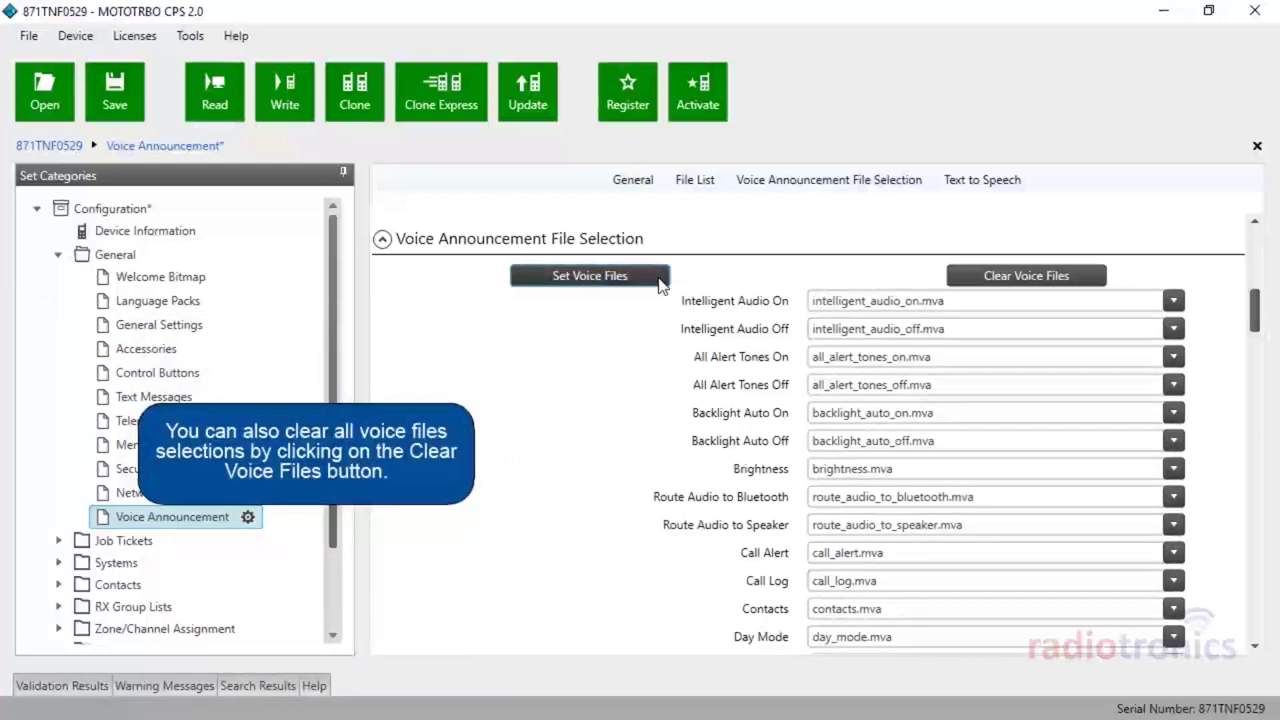
pyautogui.click(1043, 276)
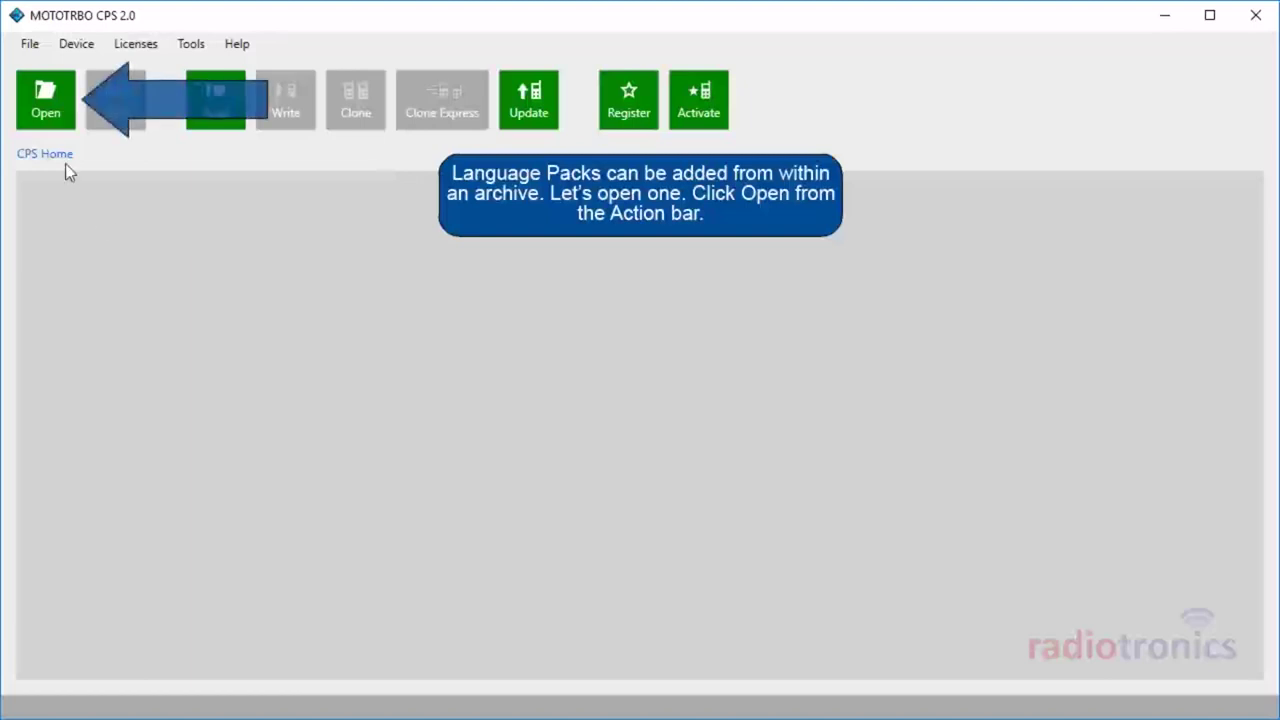
pyautogui.click(60, 113)
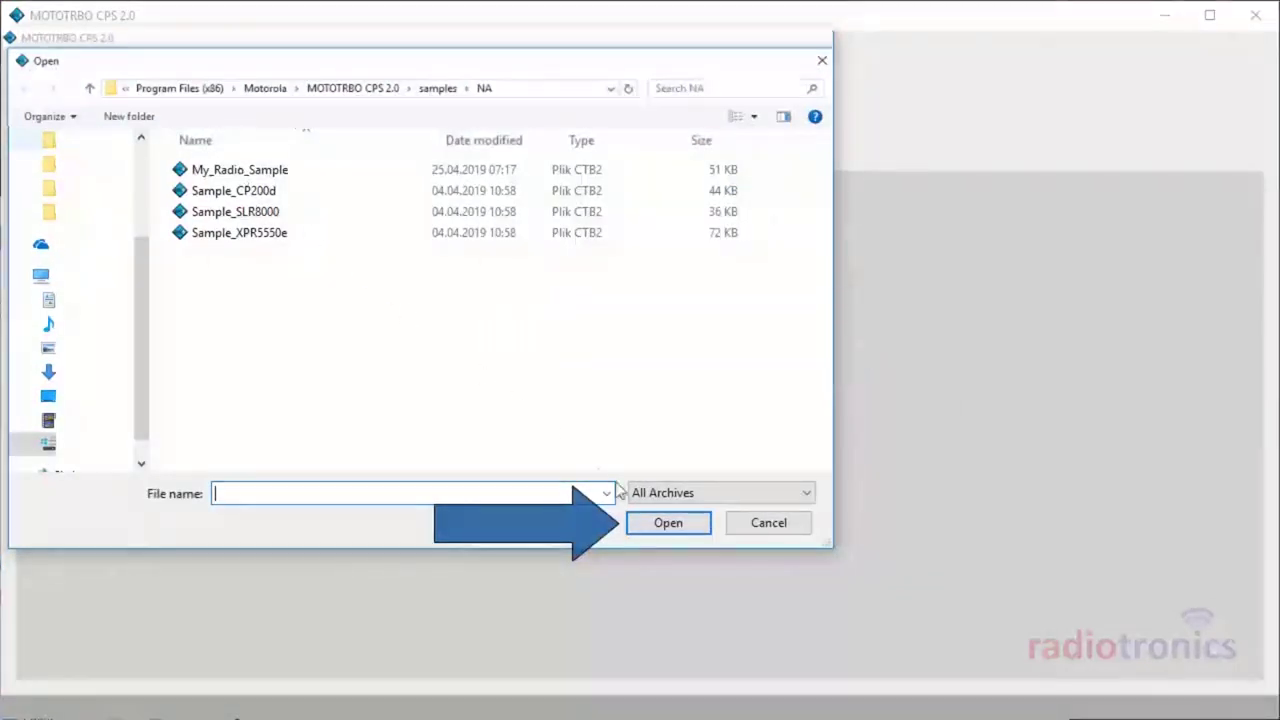
# Open the My_Radio_Sample.ctb2 archive and dismiss the success message
pyautogui.click(662, 524)
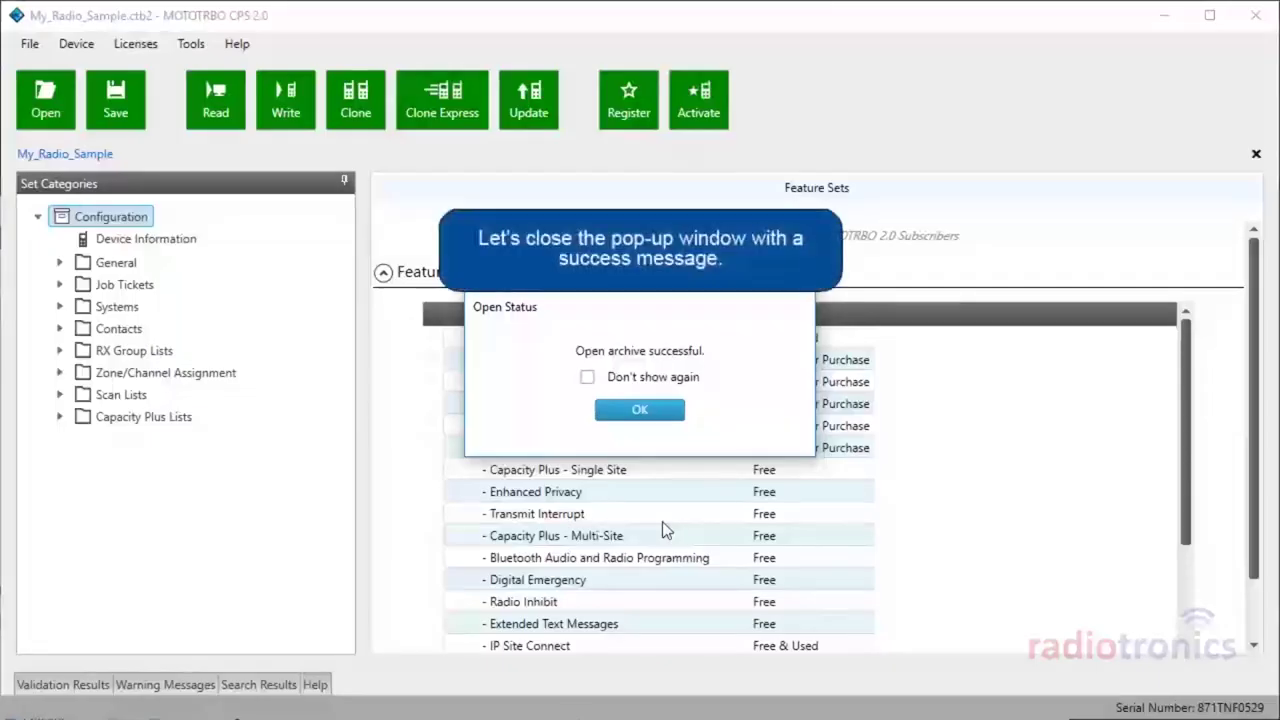
pyautogui.click(645, 412)
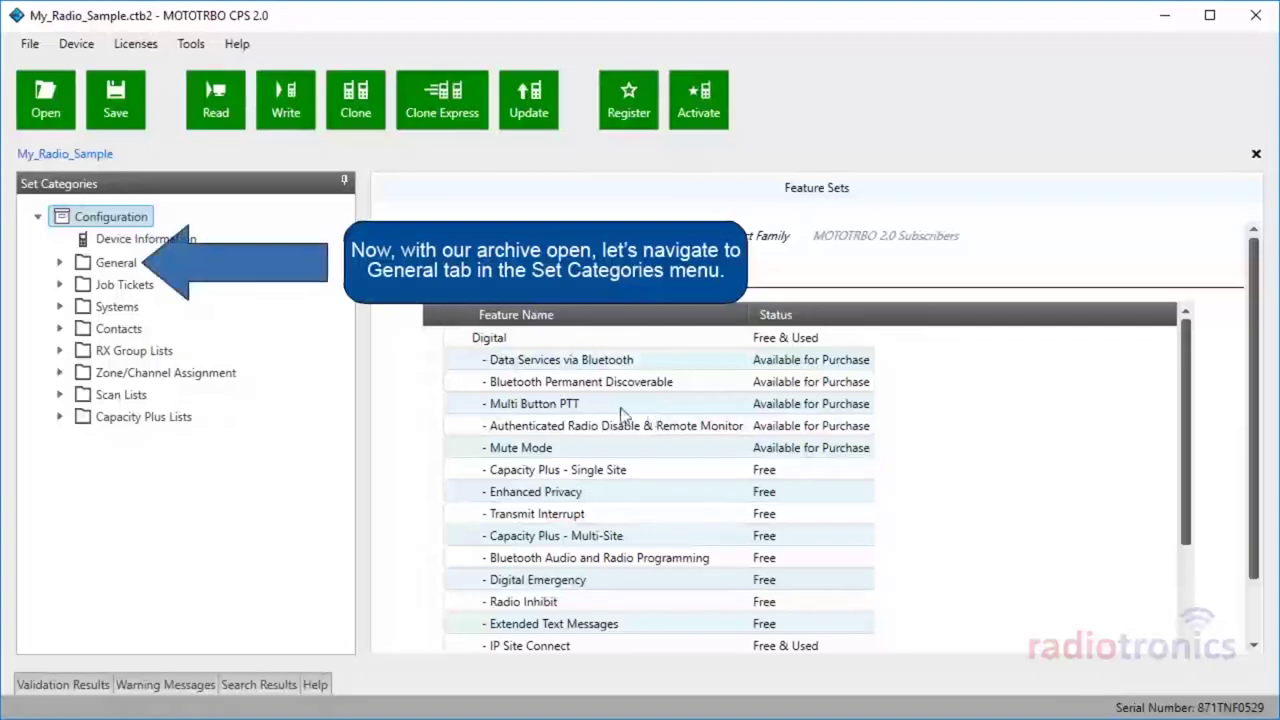
# Add the OBEnglish language pack to the archive's General > Language Packs list
pyautogui.click(60, 263)
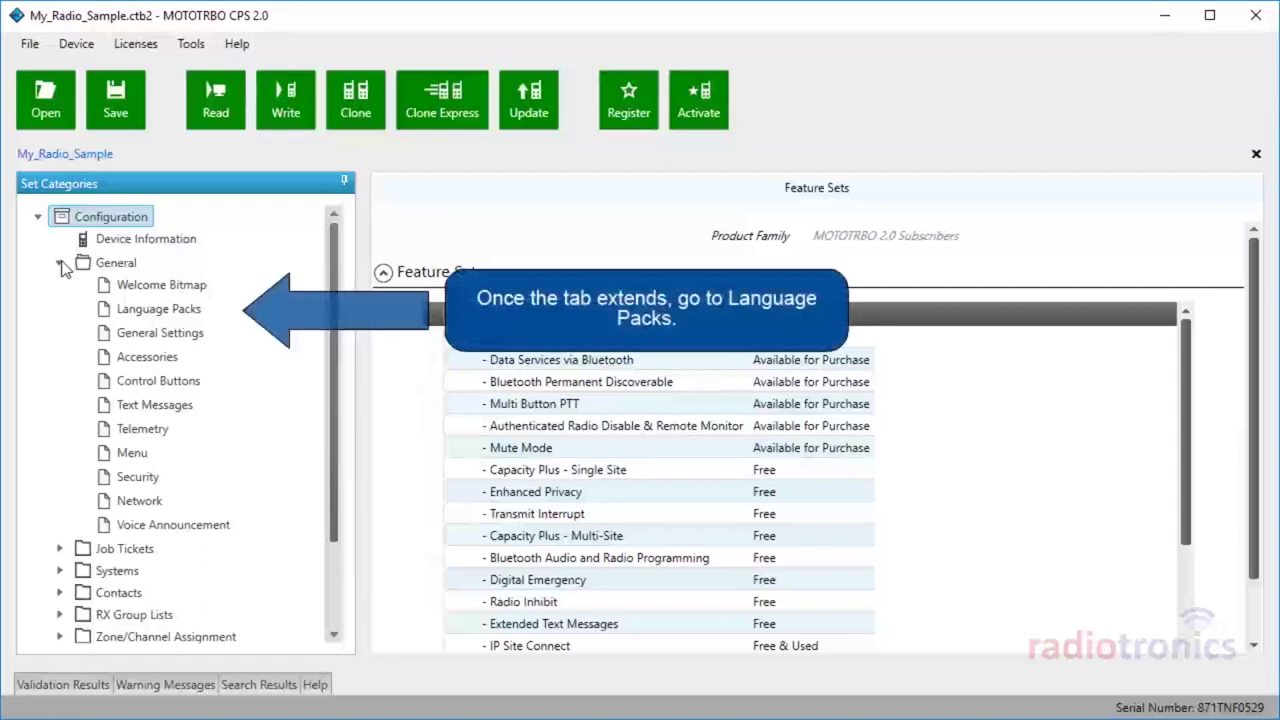
pyautogui.click(152, 312)
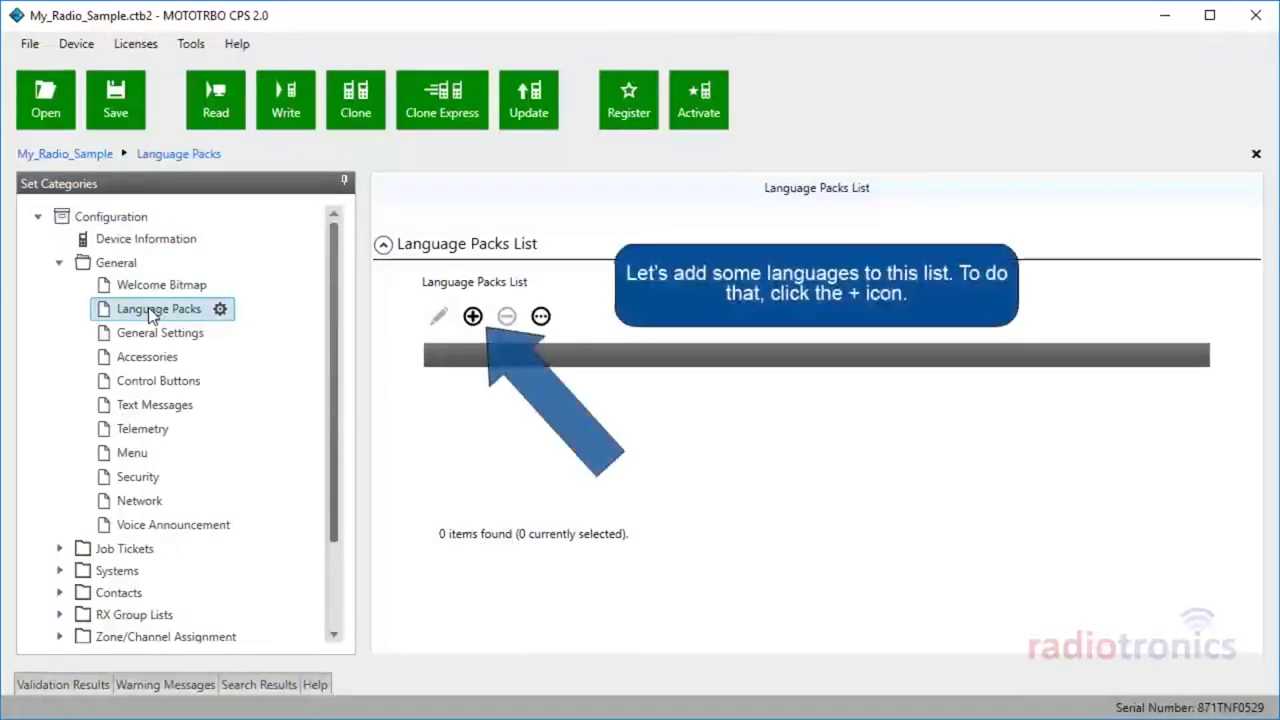
pyautogui.click(473, 316)
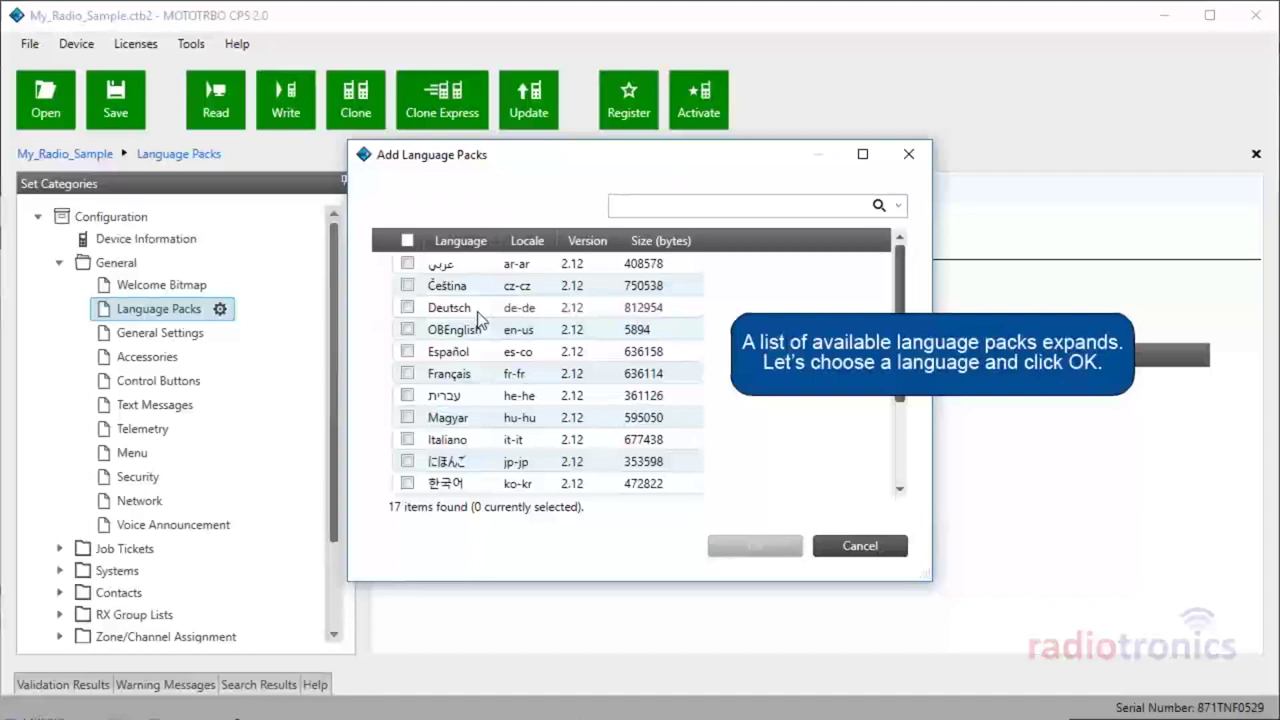
pyautogui.click(408, 330)
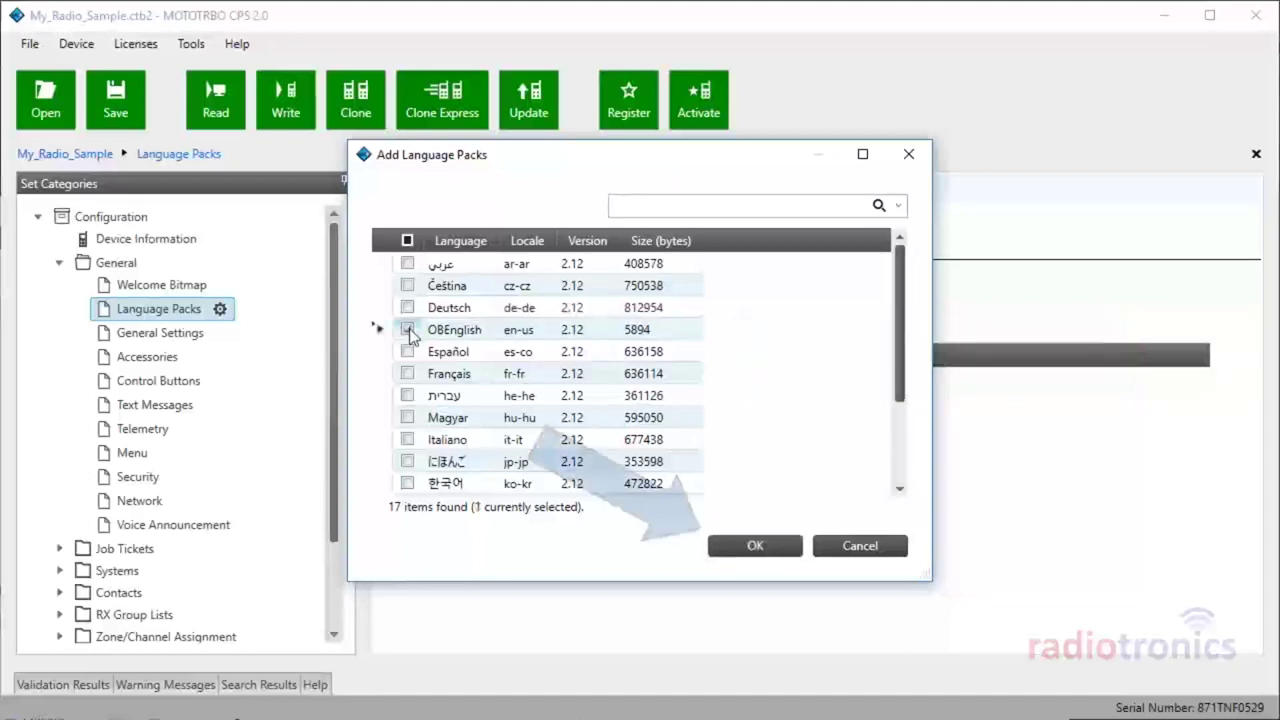
pyautogui.click(753, 547)
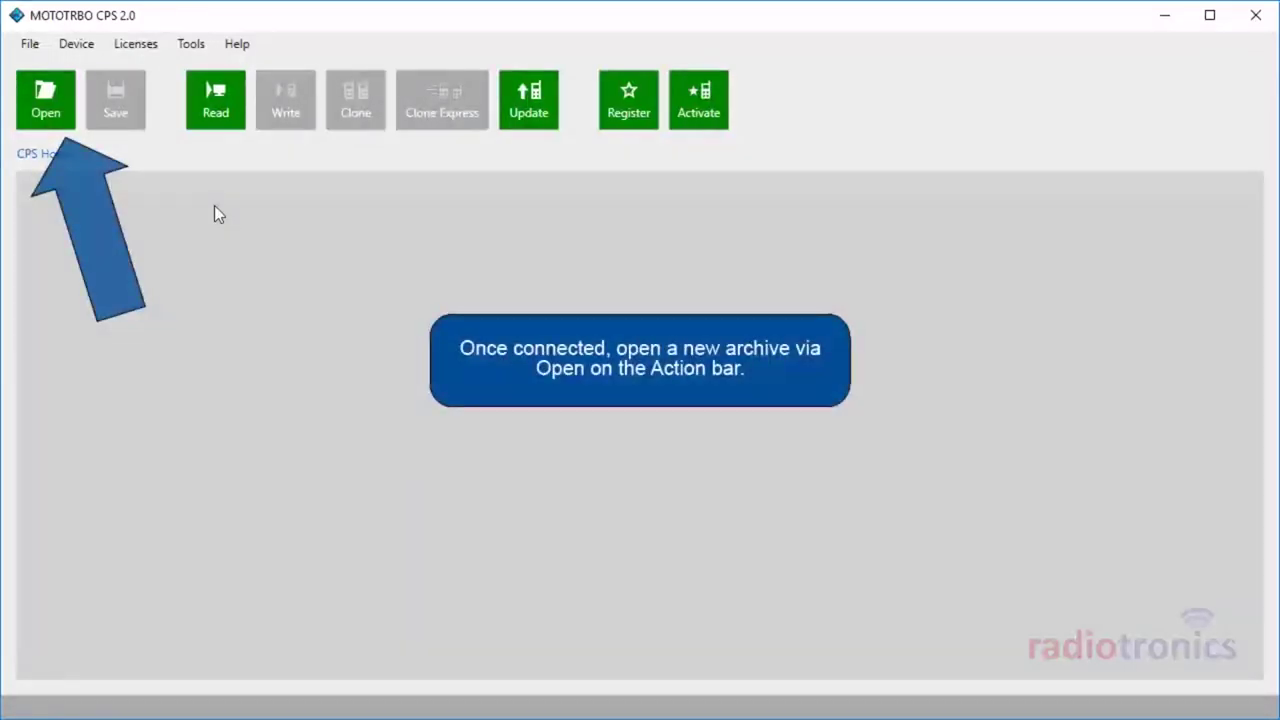
# Open the My_codeplug.ctb2 archive from the NA samples folder and dismiss the success message
pyautogui.click(56, 112)
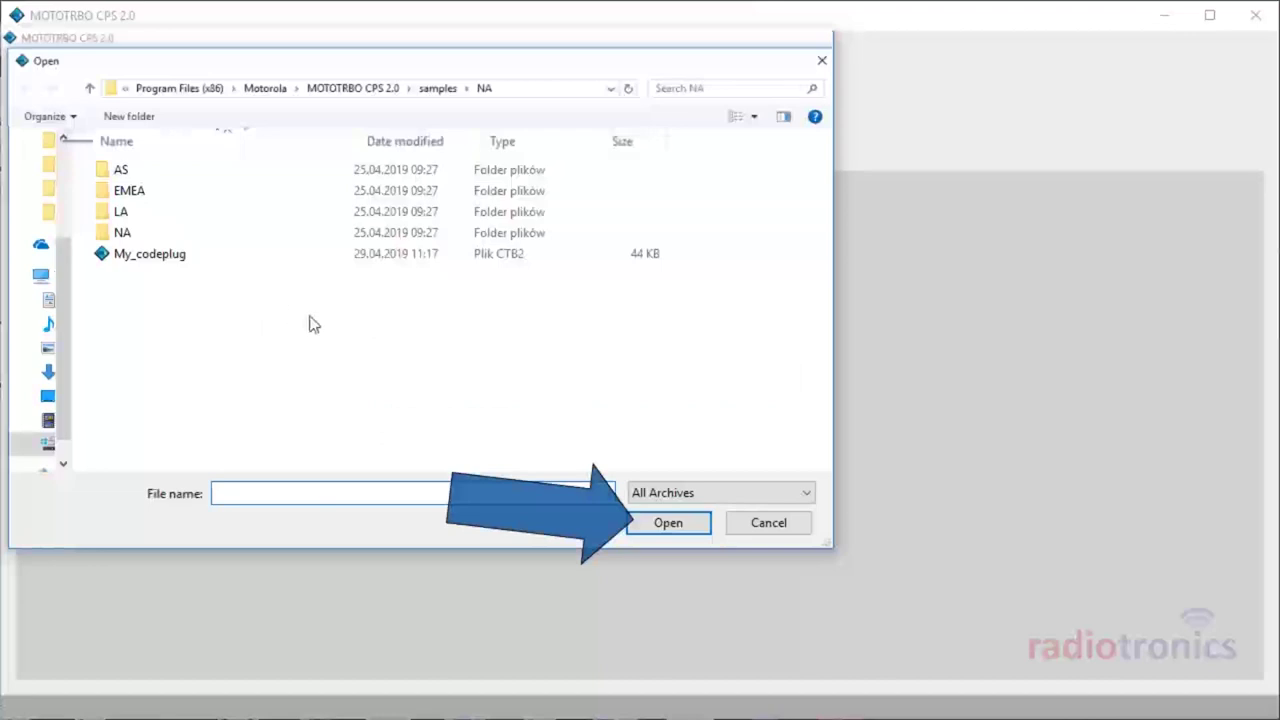
pyautogui.click(669, 523)
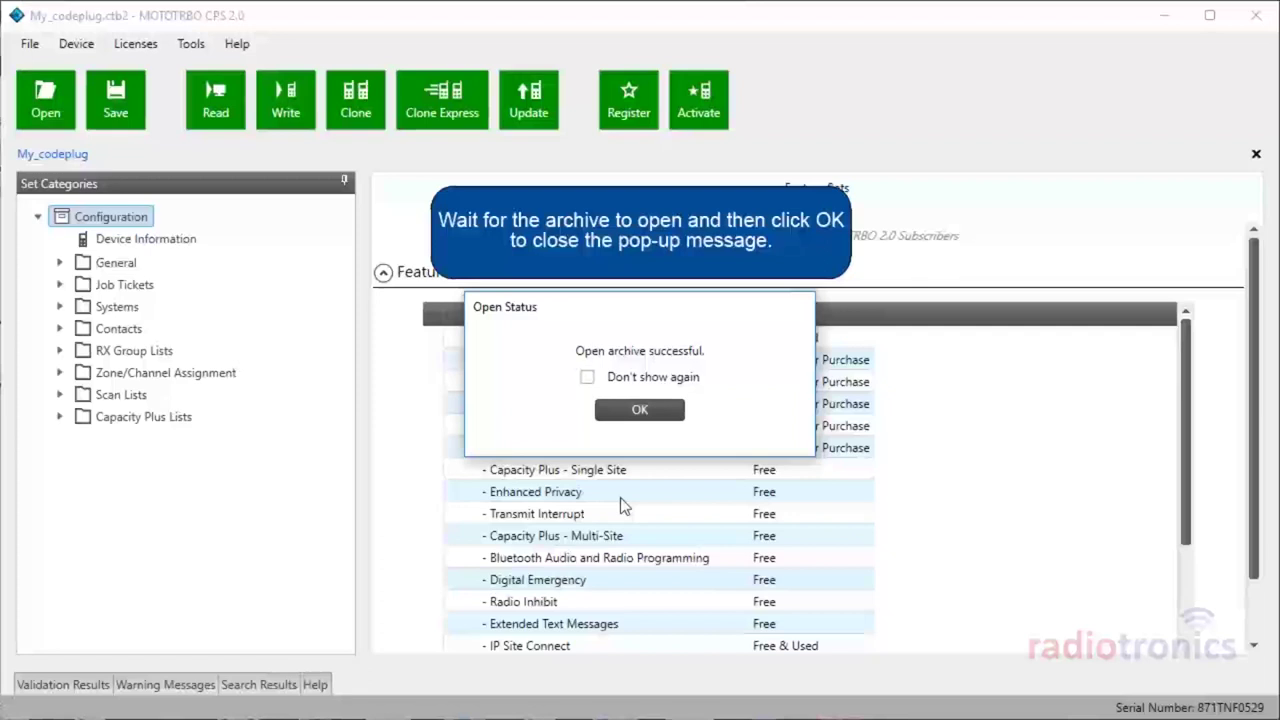
pyautogui.click(629, 411)
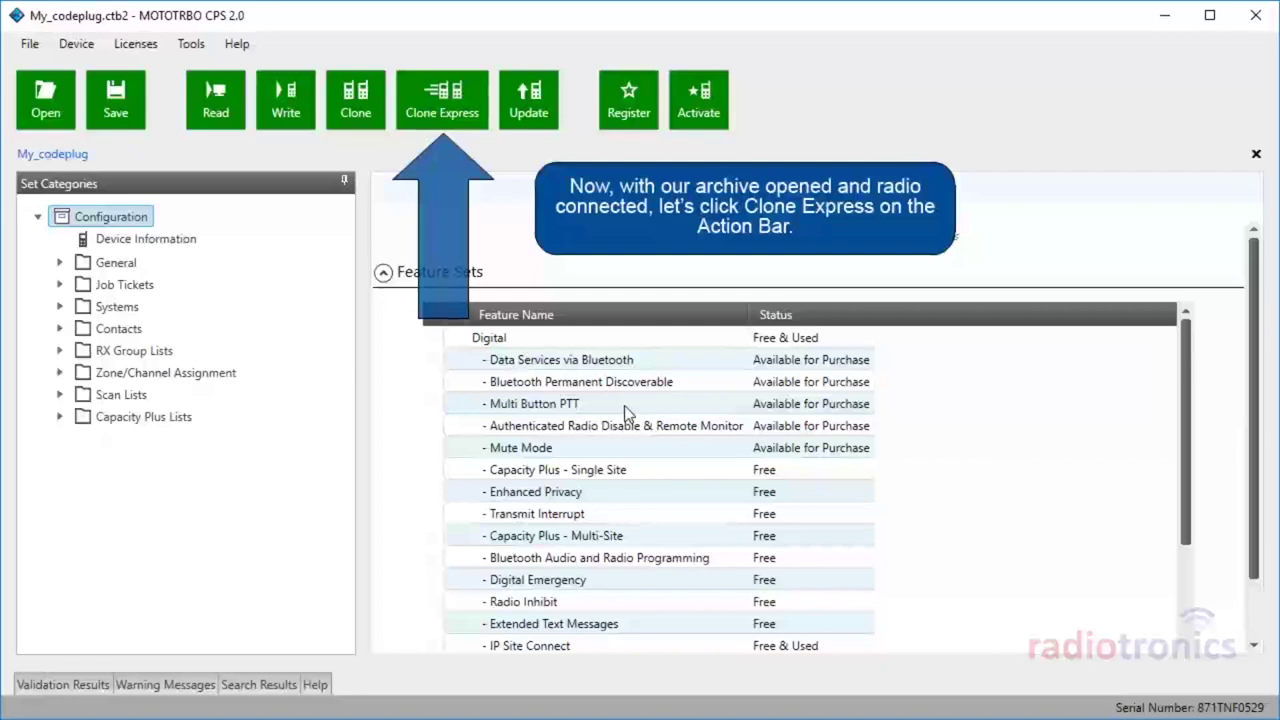
# Clone Express the My_codeplug archive onto the connected radio and acknowledge the success message
pyautogui.click(451, 111)
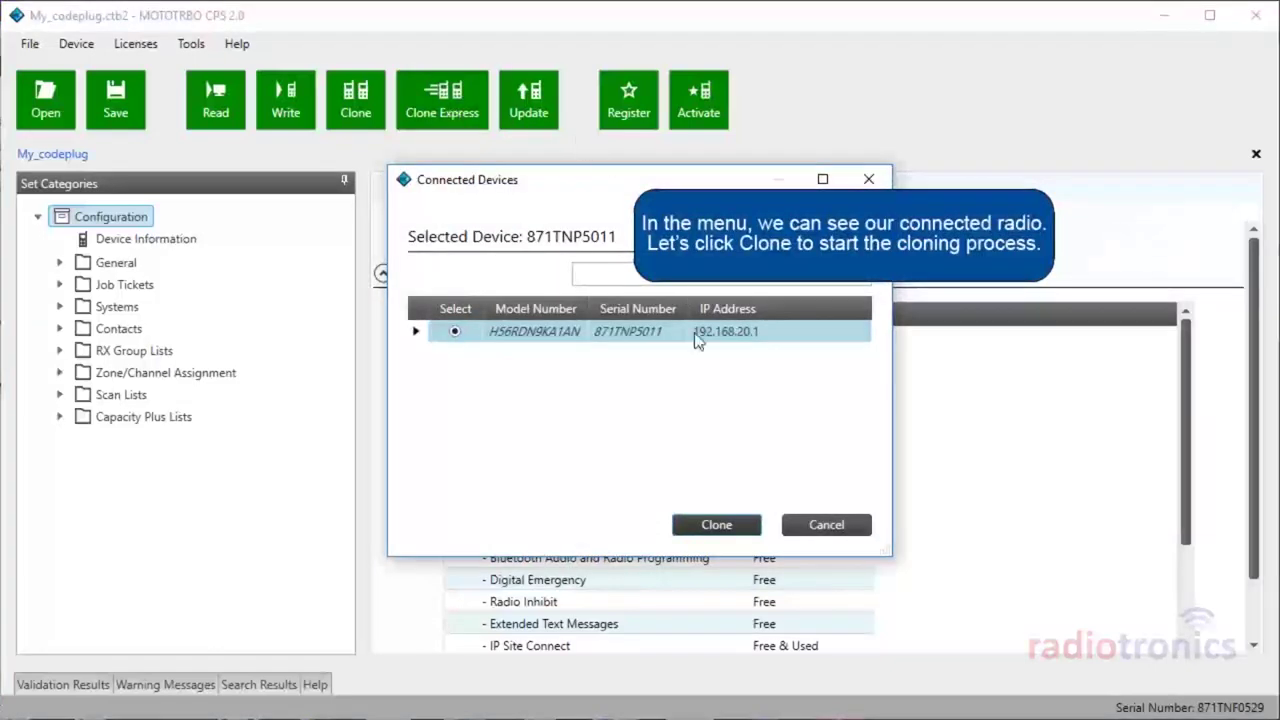
pyautogui.click(716, 525)
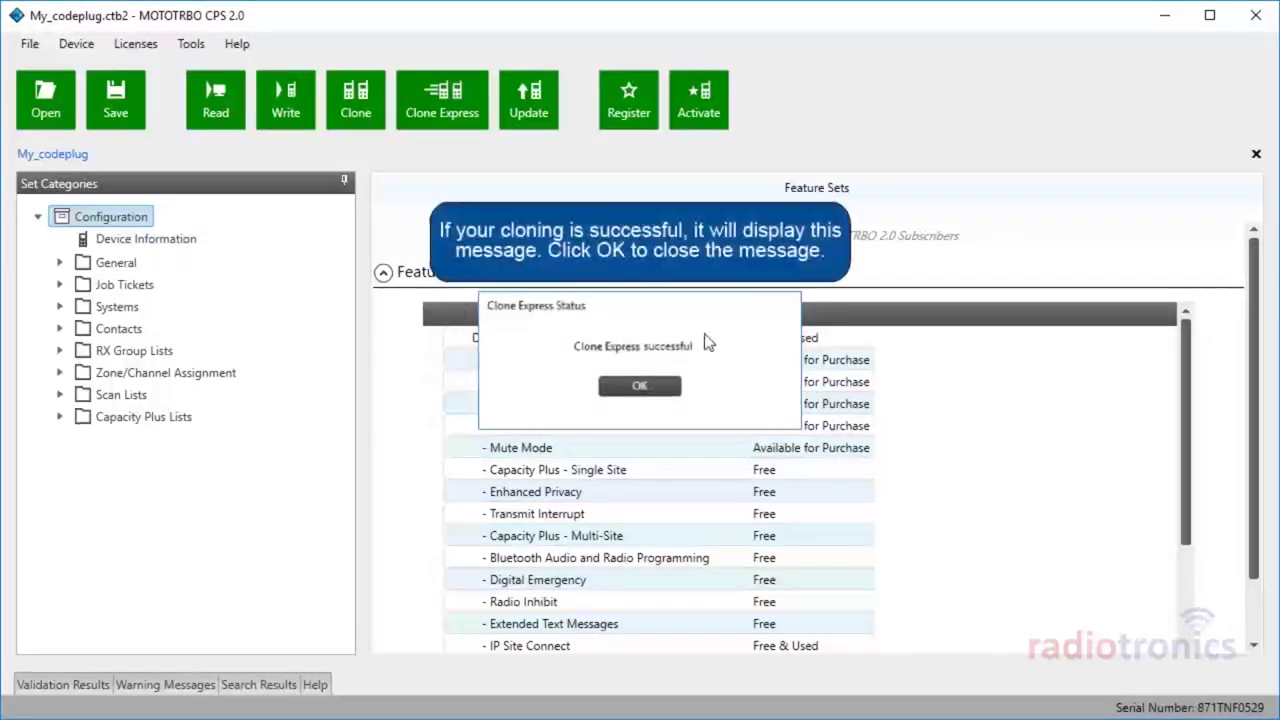
pyautogui.click(645, 389)
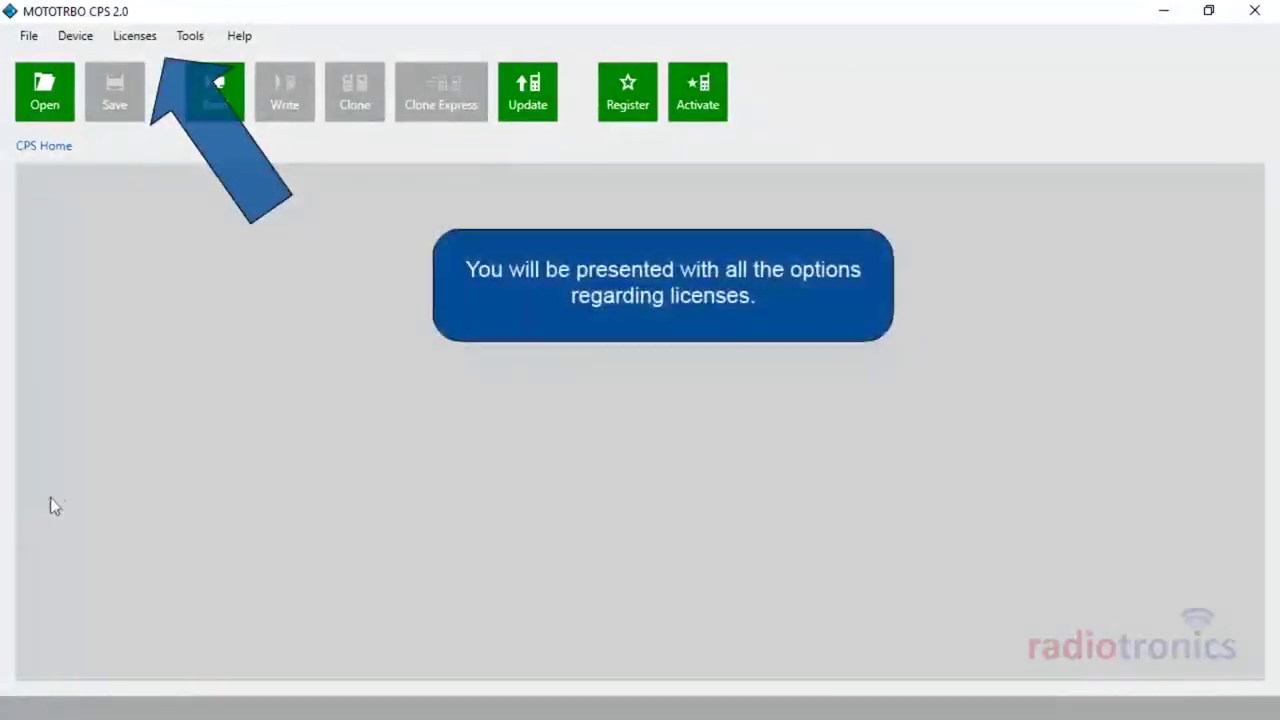
pyautogui.click(135, 36)
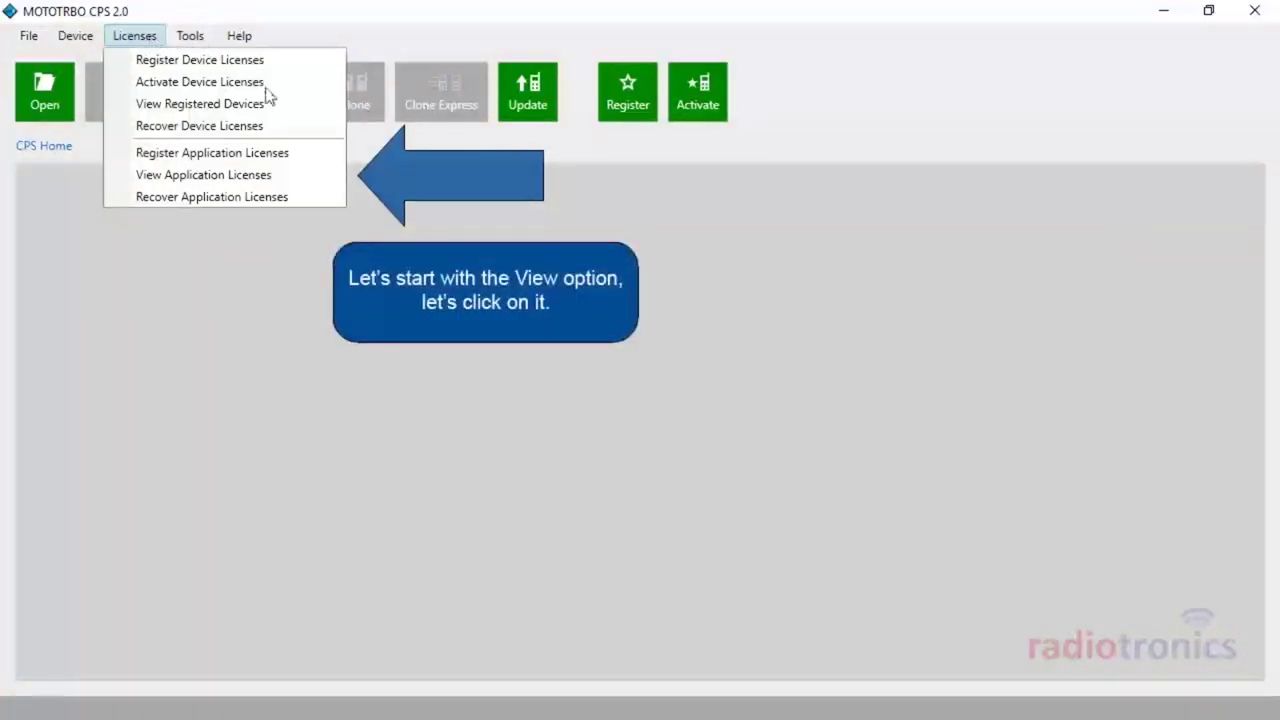
pyautogui.click(290, 180)
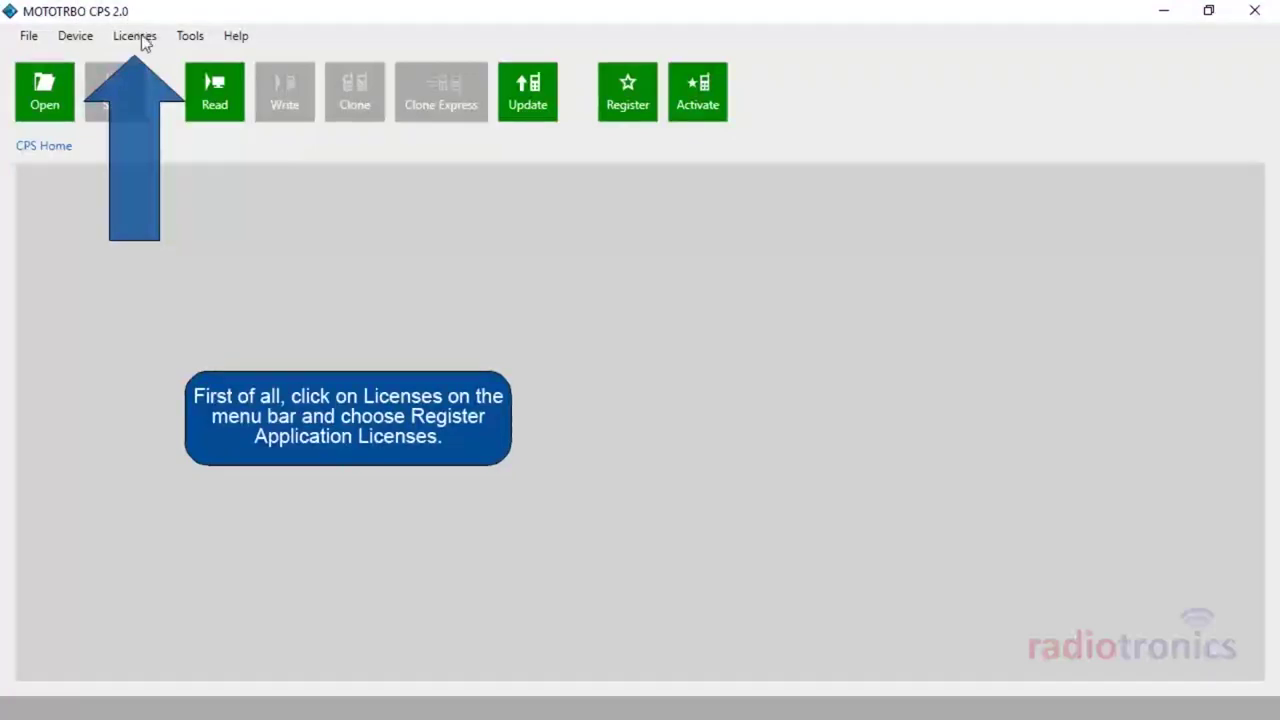
# Register the 20/25 kHz Channel Bandwidth application license under the pasted entitlement ID
pyautogui.click(146, 42)
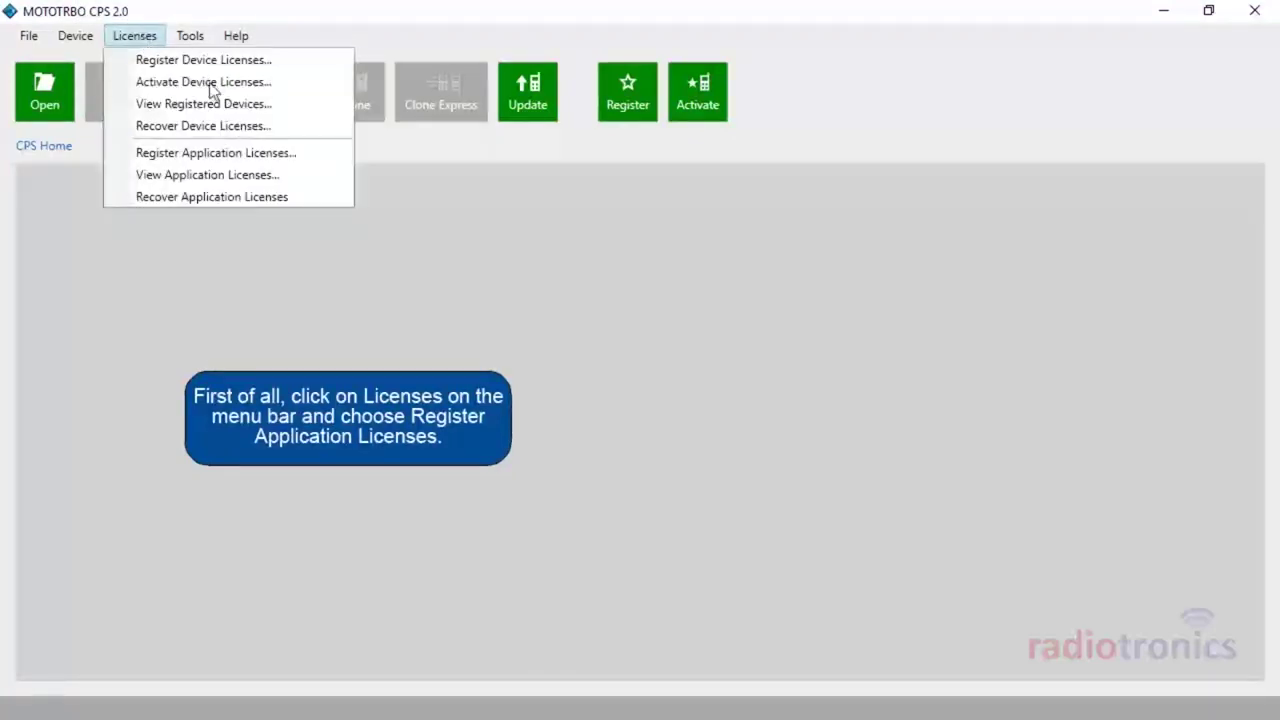
pyautogui.click(220, 153)
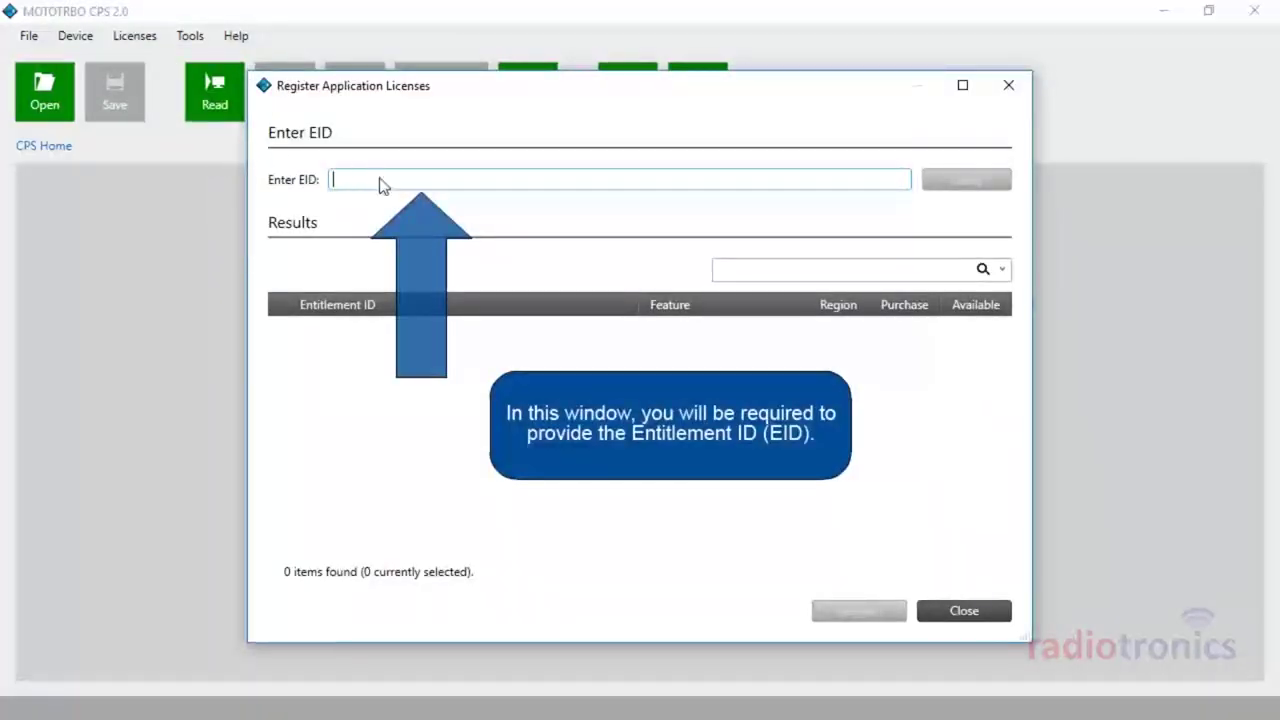
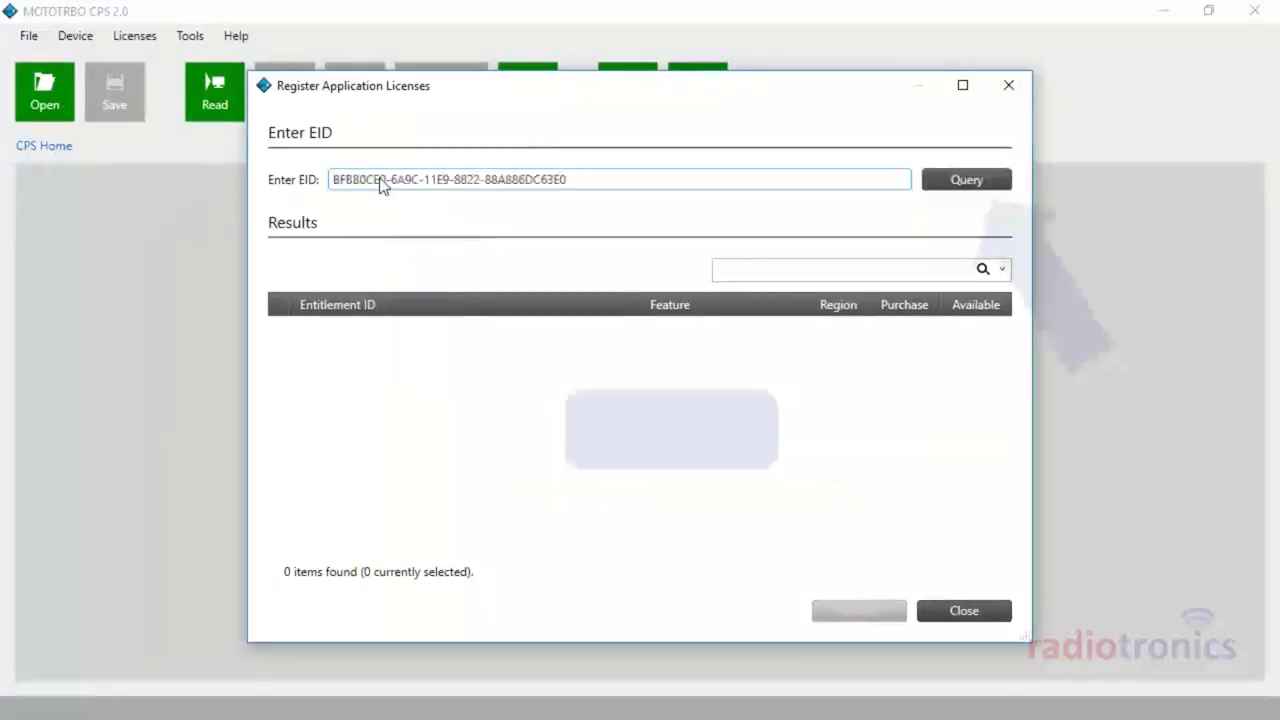
pyautogui.click(966, 180)
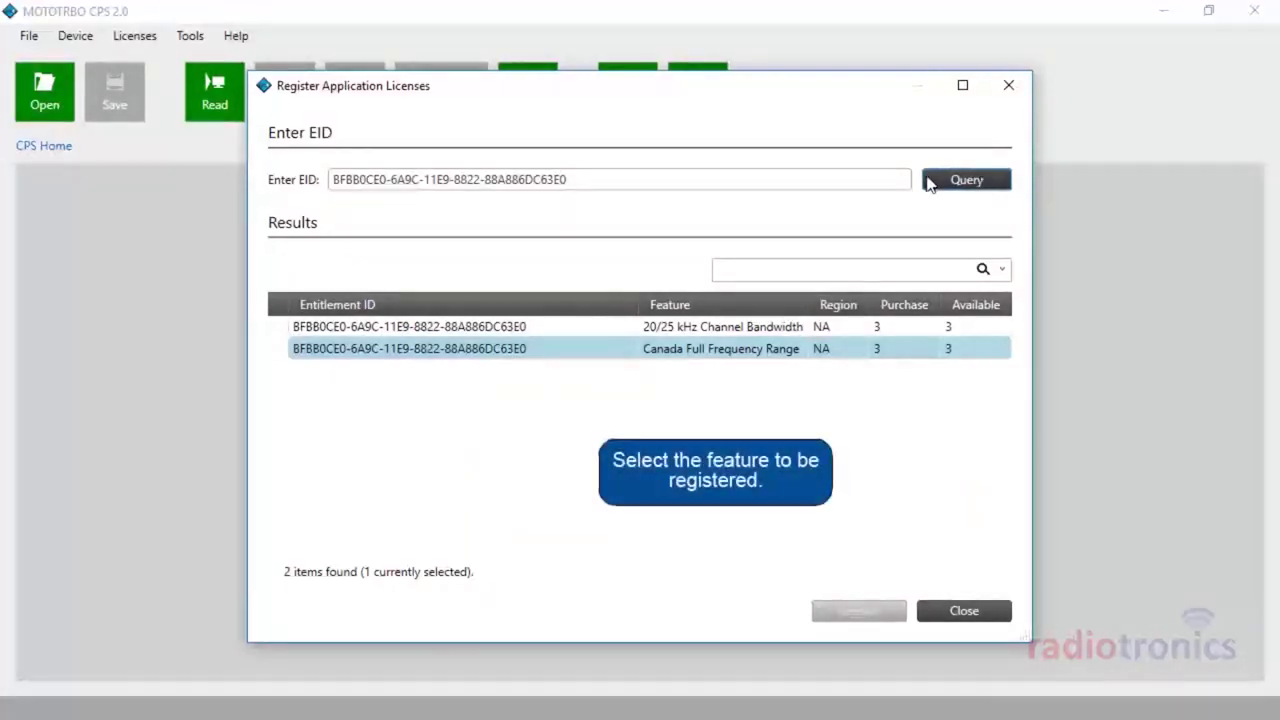
pyautogui.click(372, 333)
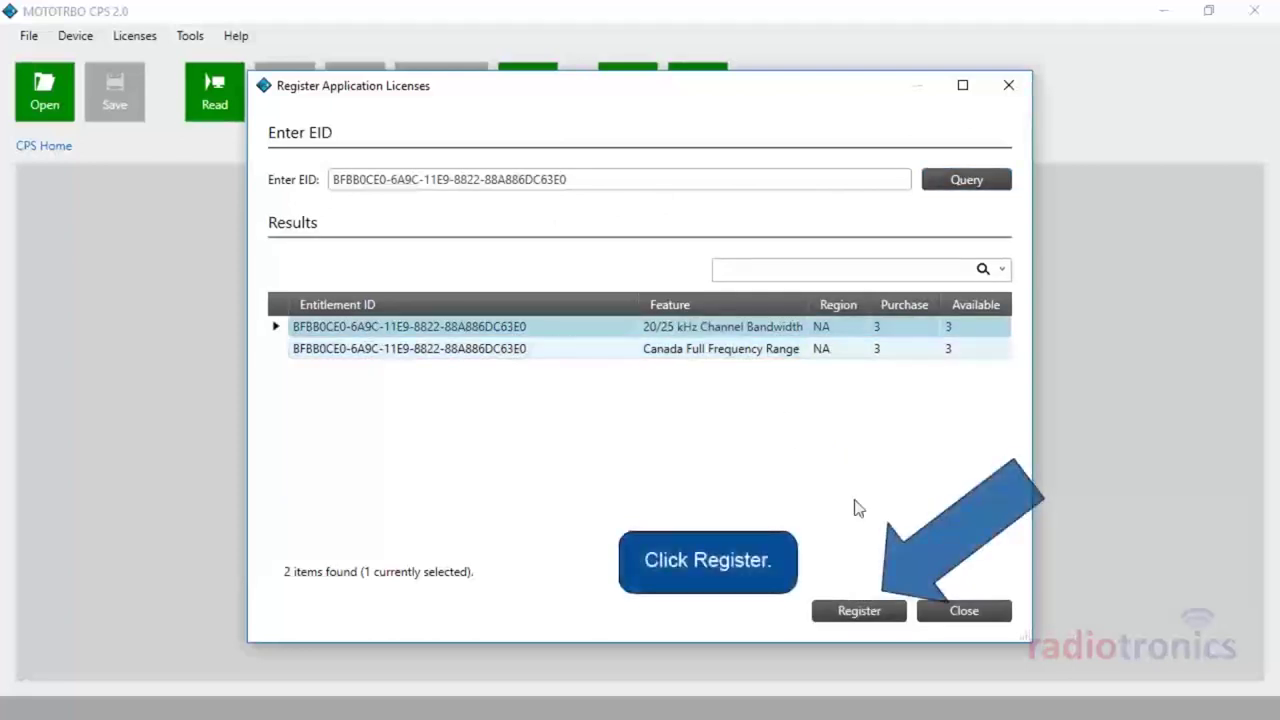
pyautogui.click(884, 616)
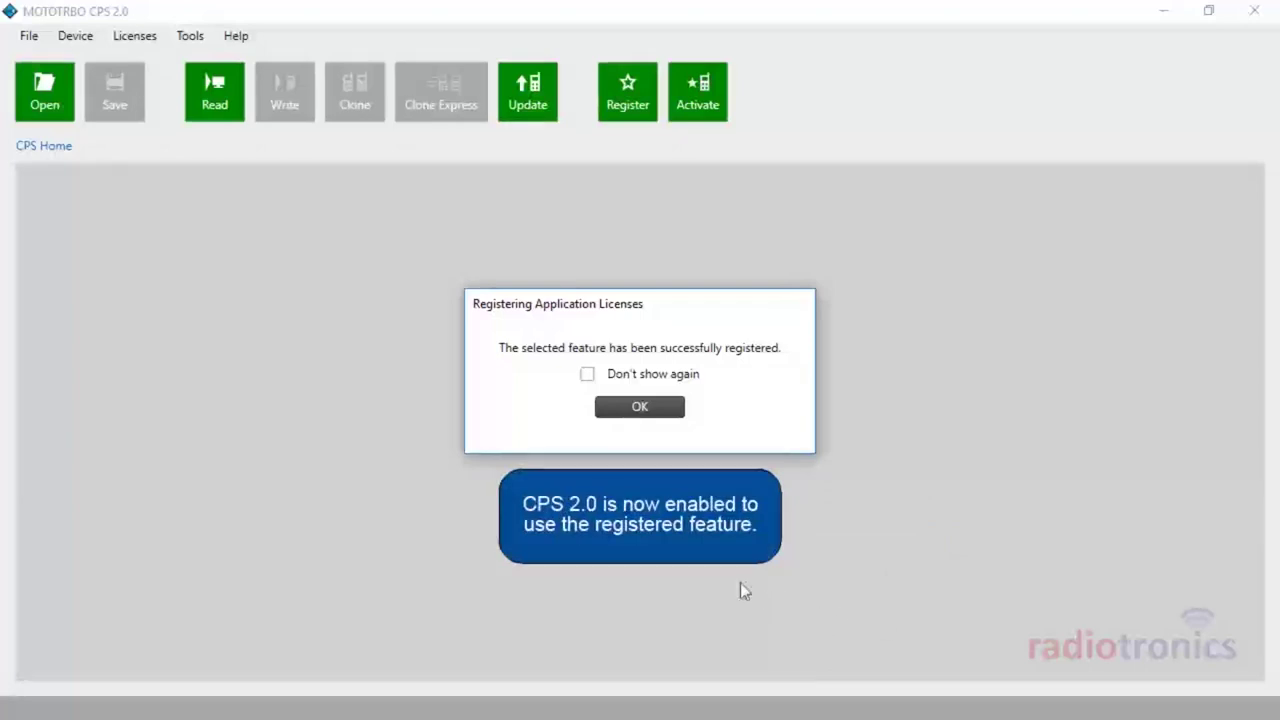
pyautogui.click(655, 409)
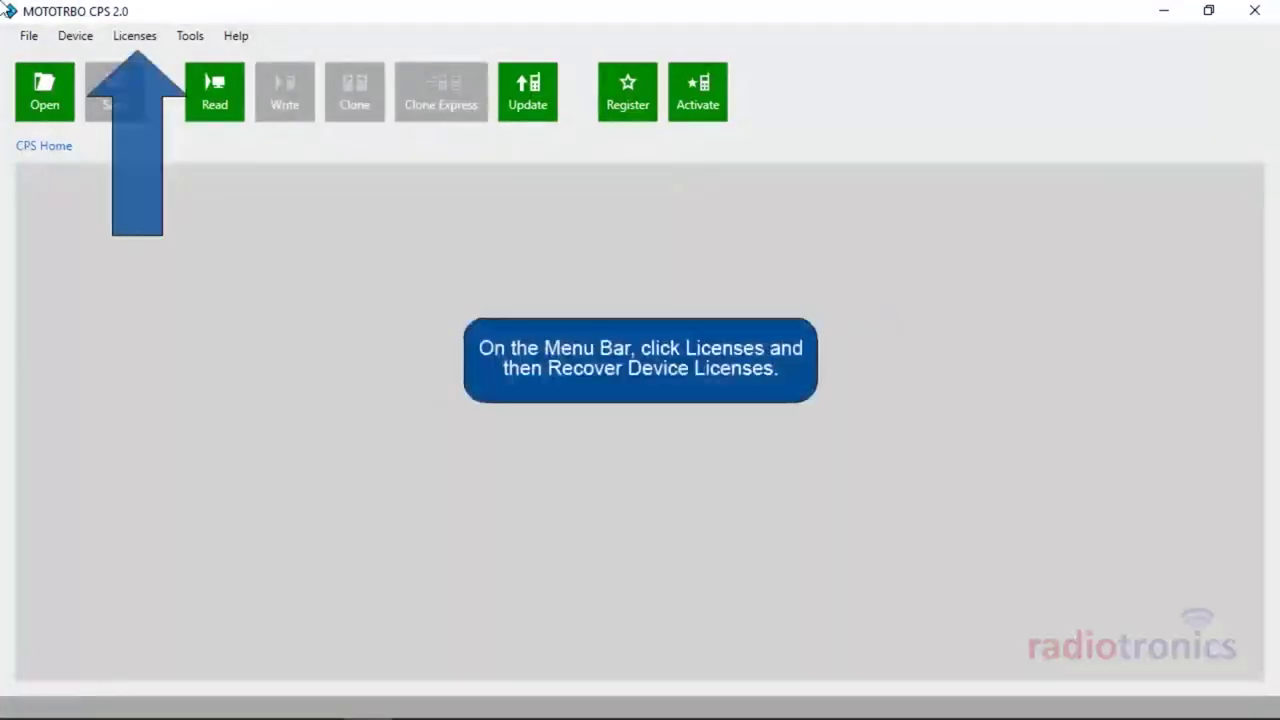
# Recover the application licenses from the Licenses menu and dismiss the success confirmation
pyautogui.click(155, 42)
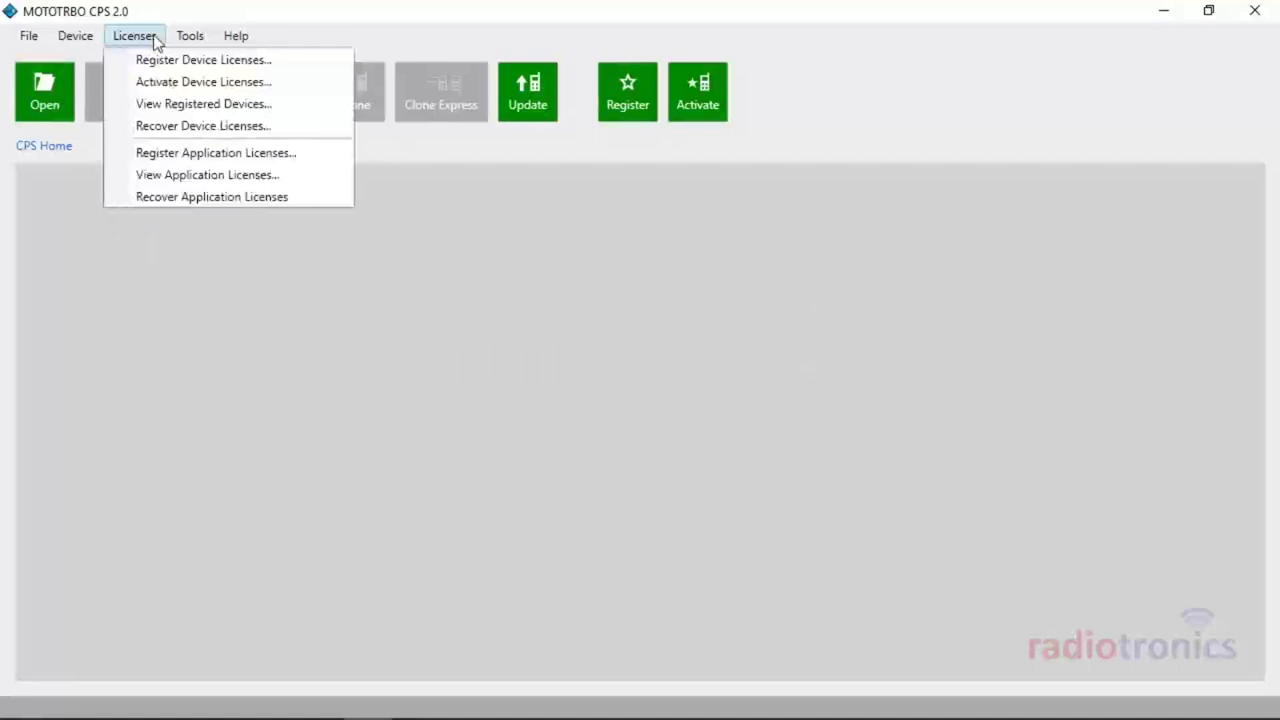
pyautogui.click(216, 197)
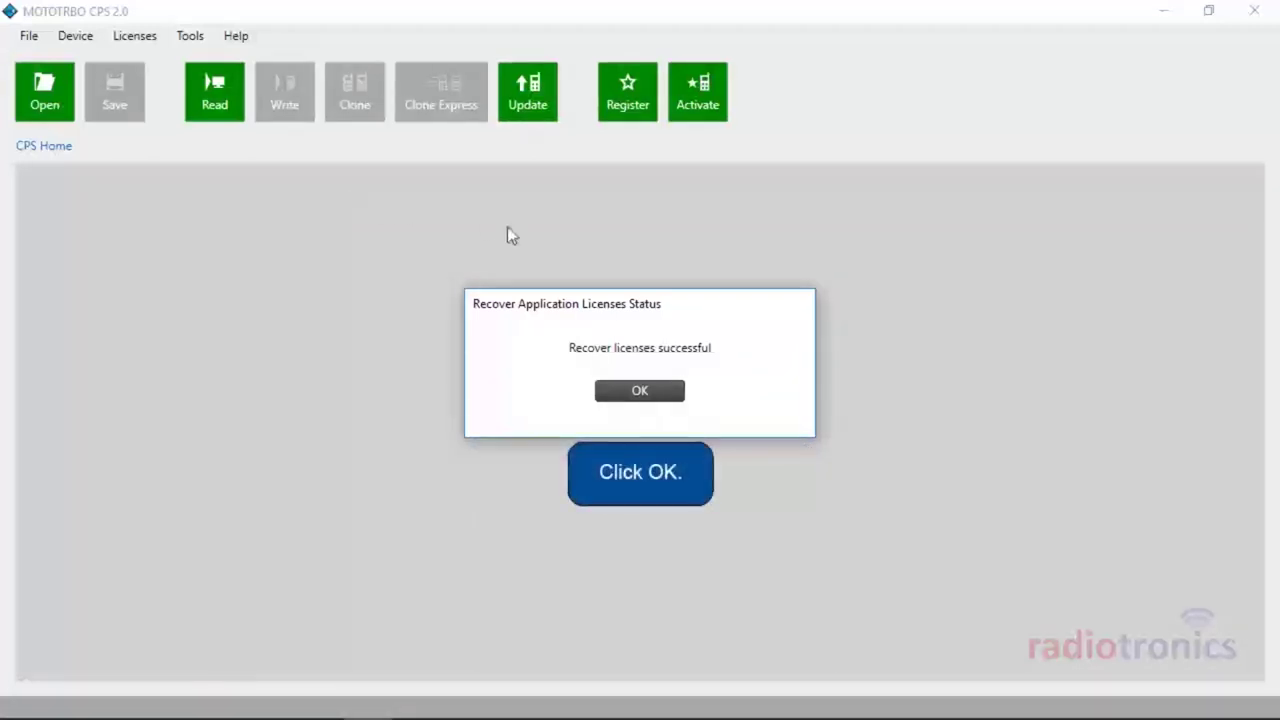
pyautogui.click(660, 391)
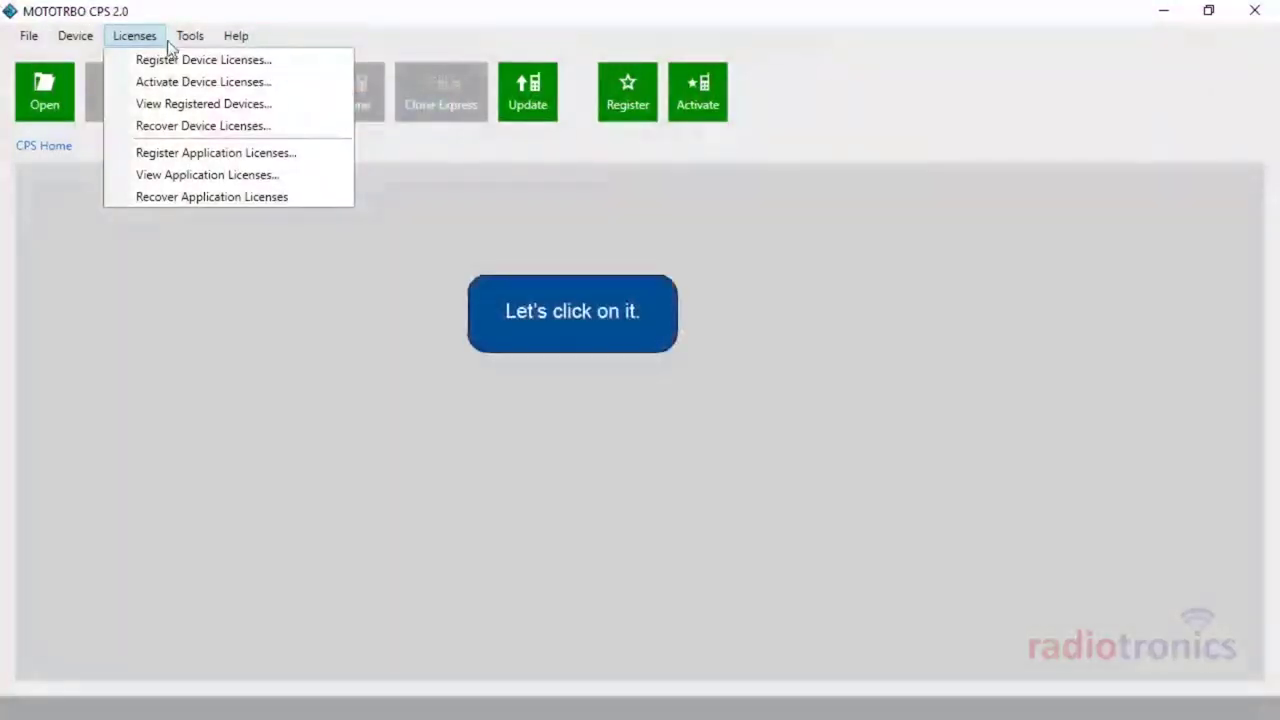
pyautogui.click(196, 104)
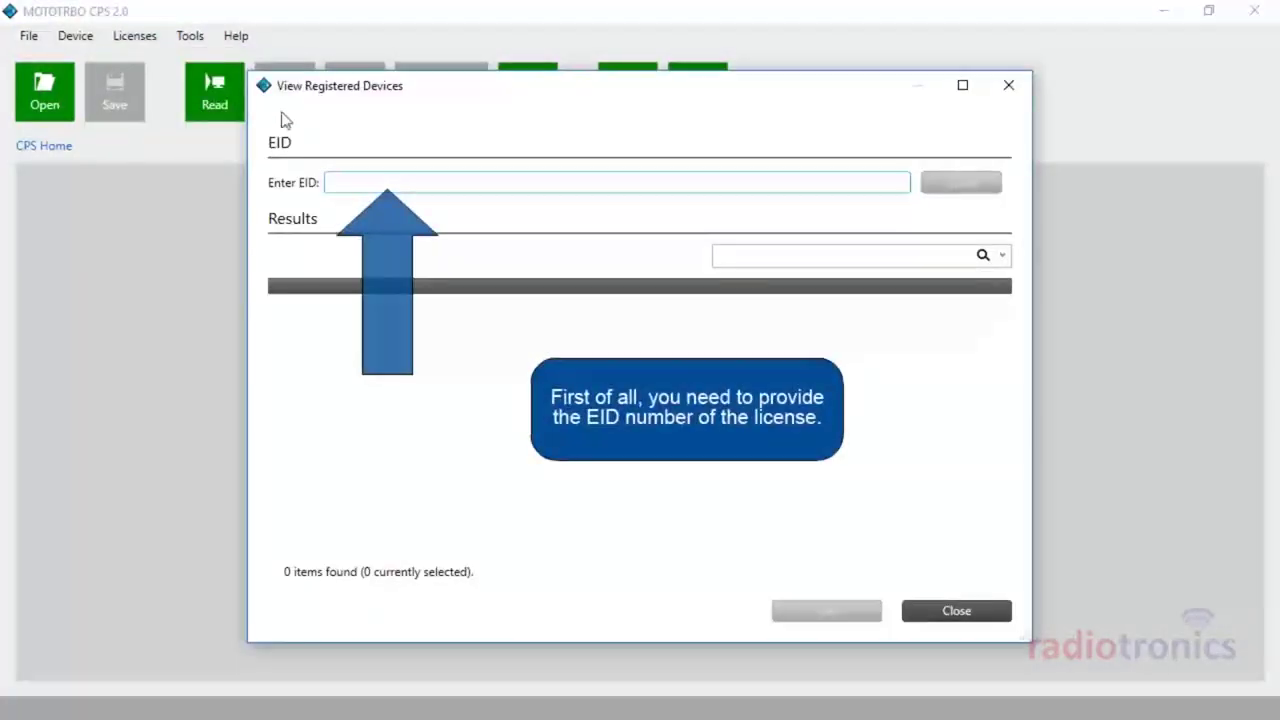
pyautogui.click(364, 183)
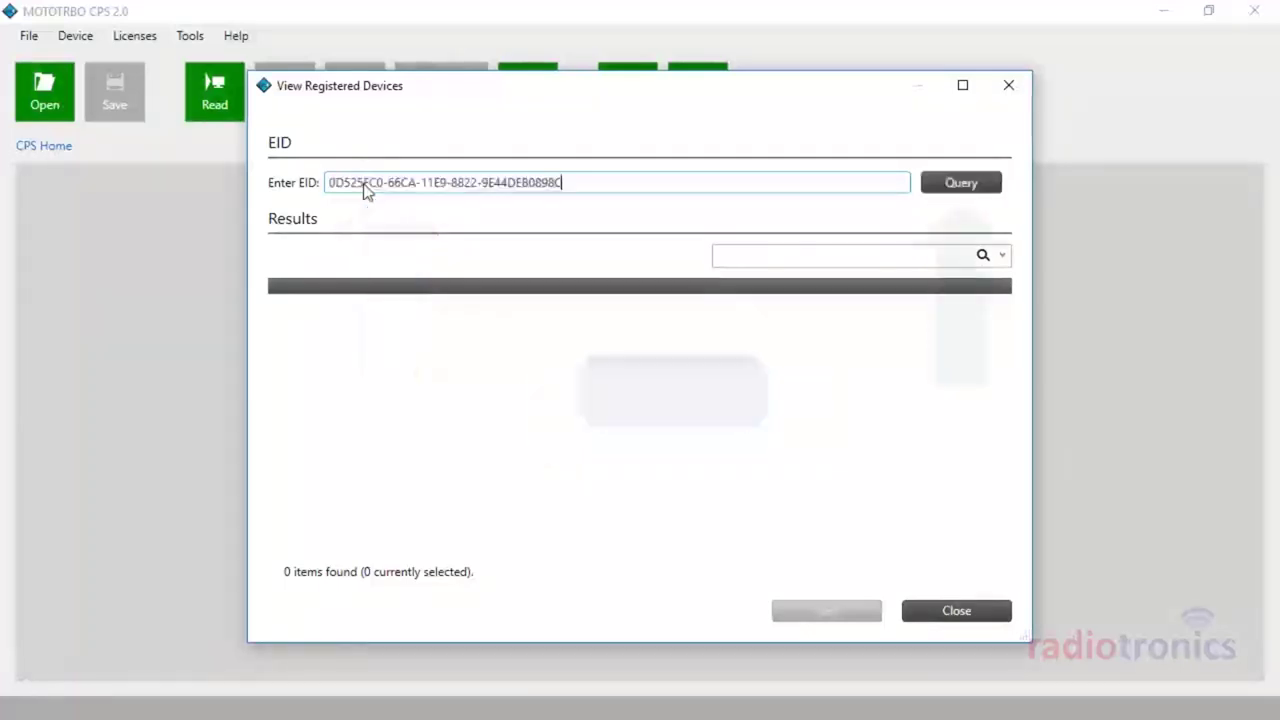
pyautogui.click(957, 185)
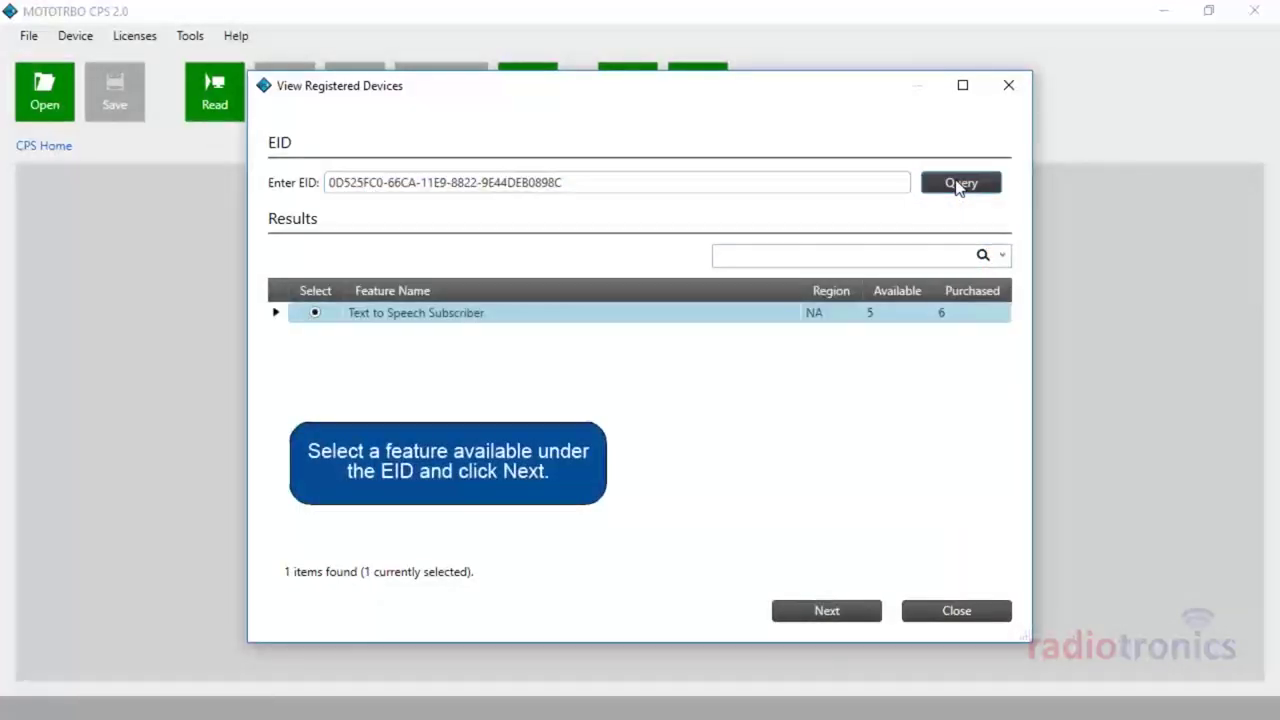
pyautogui.click(315, 315)
pyautogui.click(842, 611)
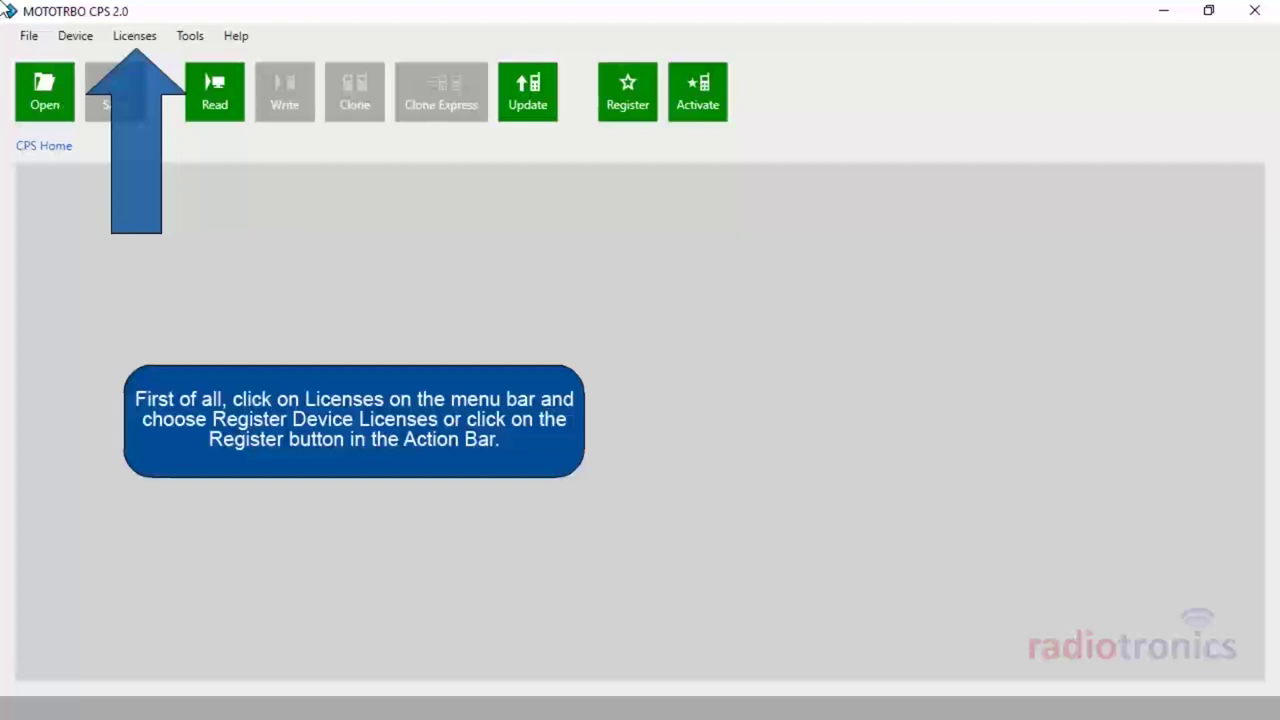
# Start device license registration with the pasted EID, selecting Text to Speech Subscriber, then advance to Enter Devices
pyautogui.click(157, 37)
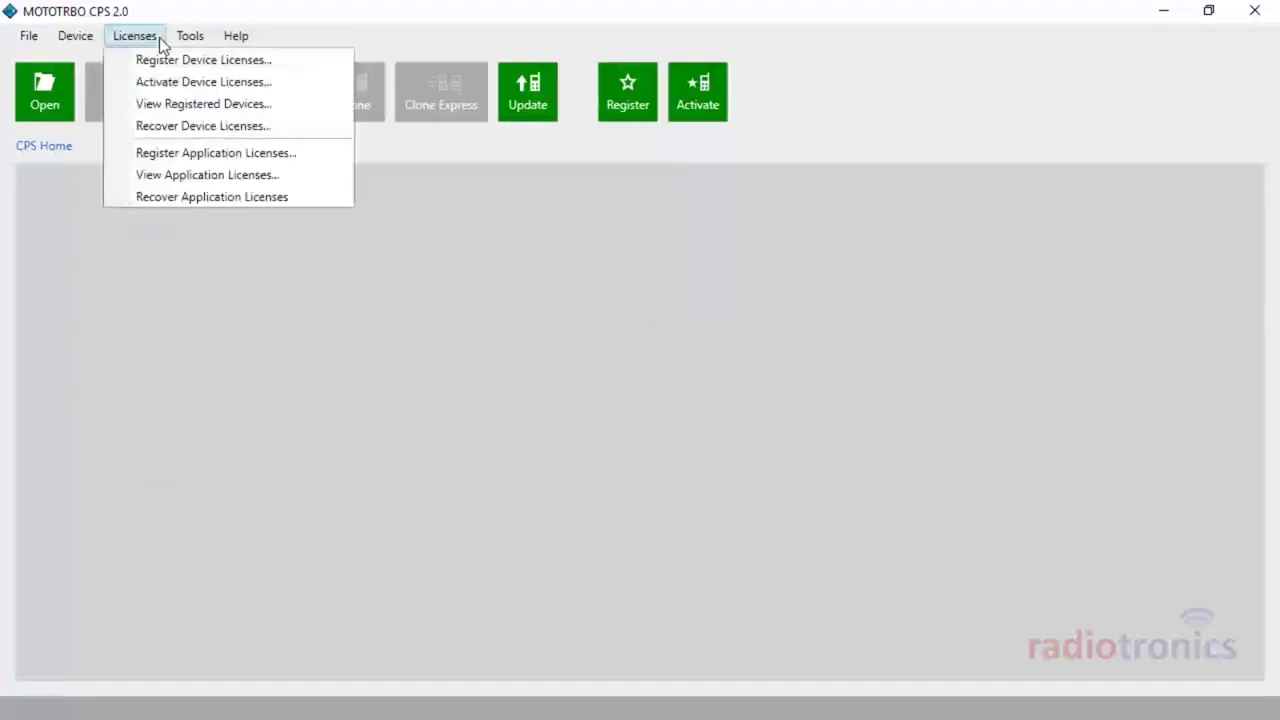
pyautogui.click(241, 62)
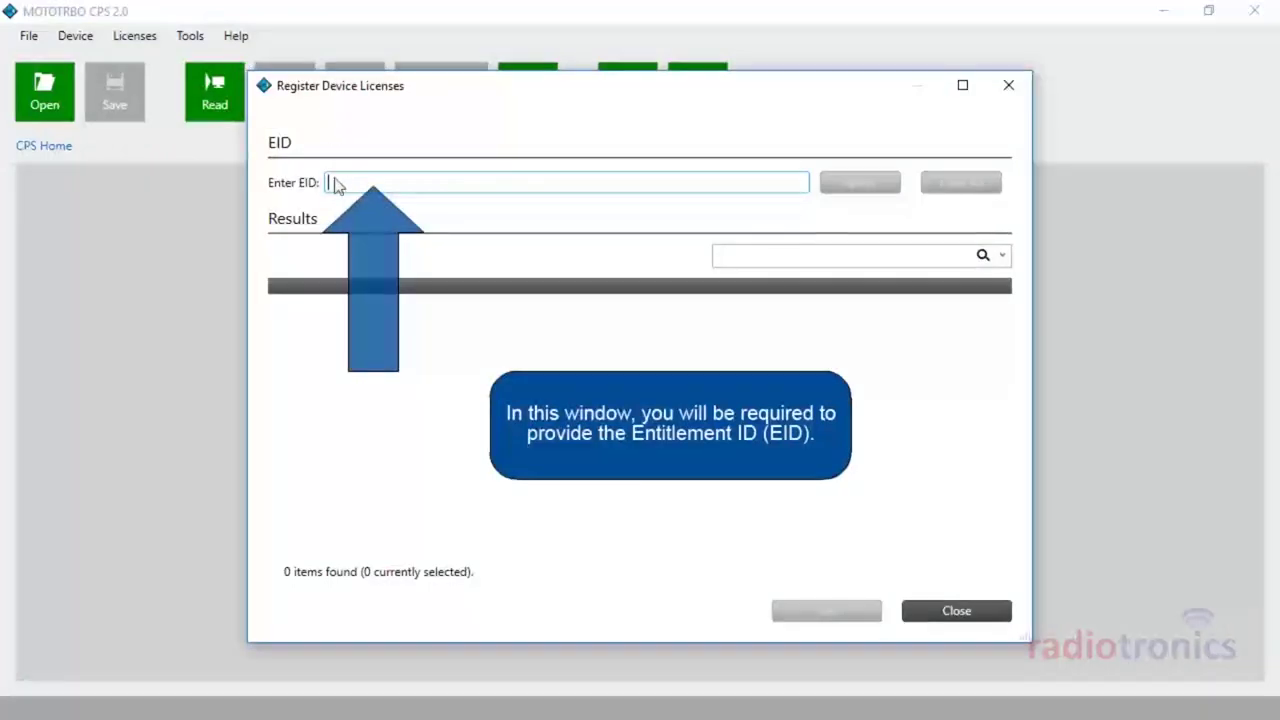
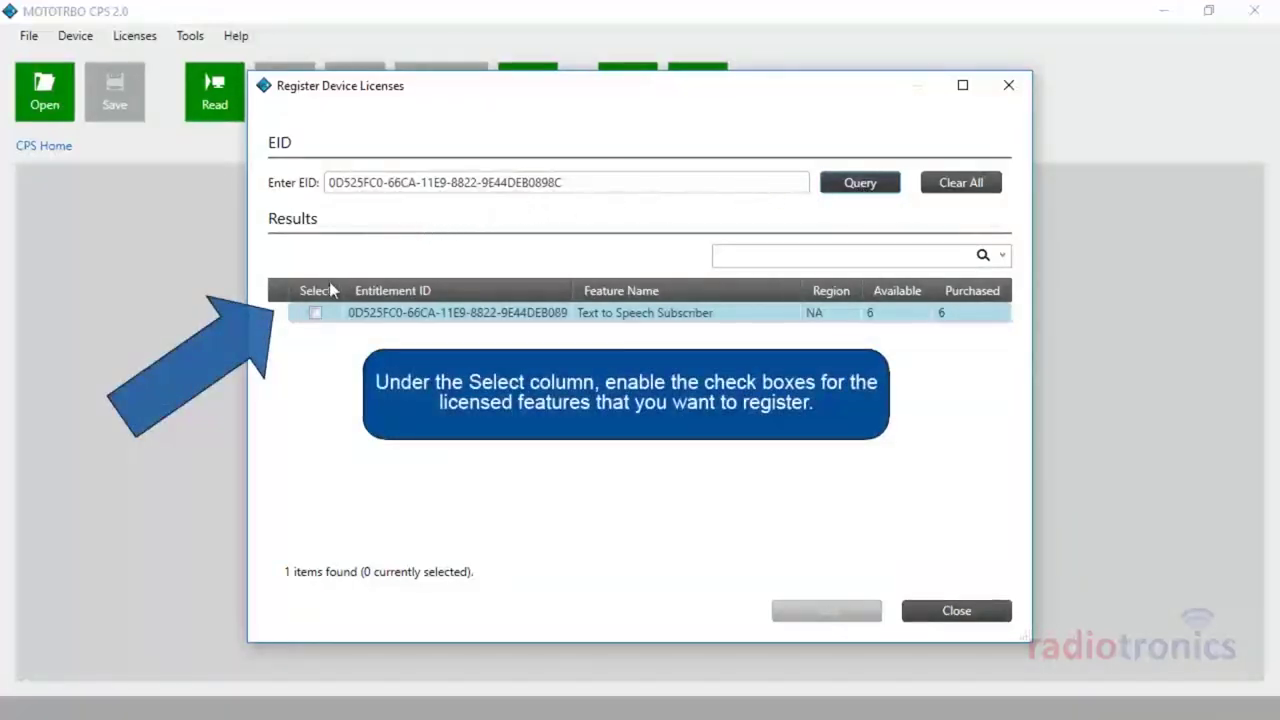
pyautogui.click(316, 313)
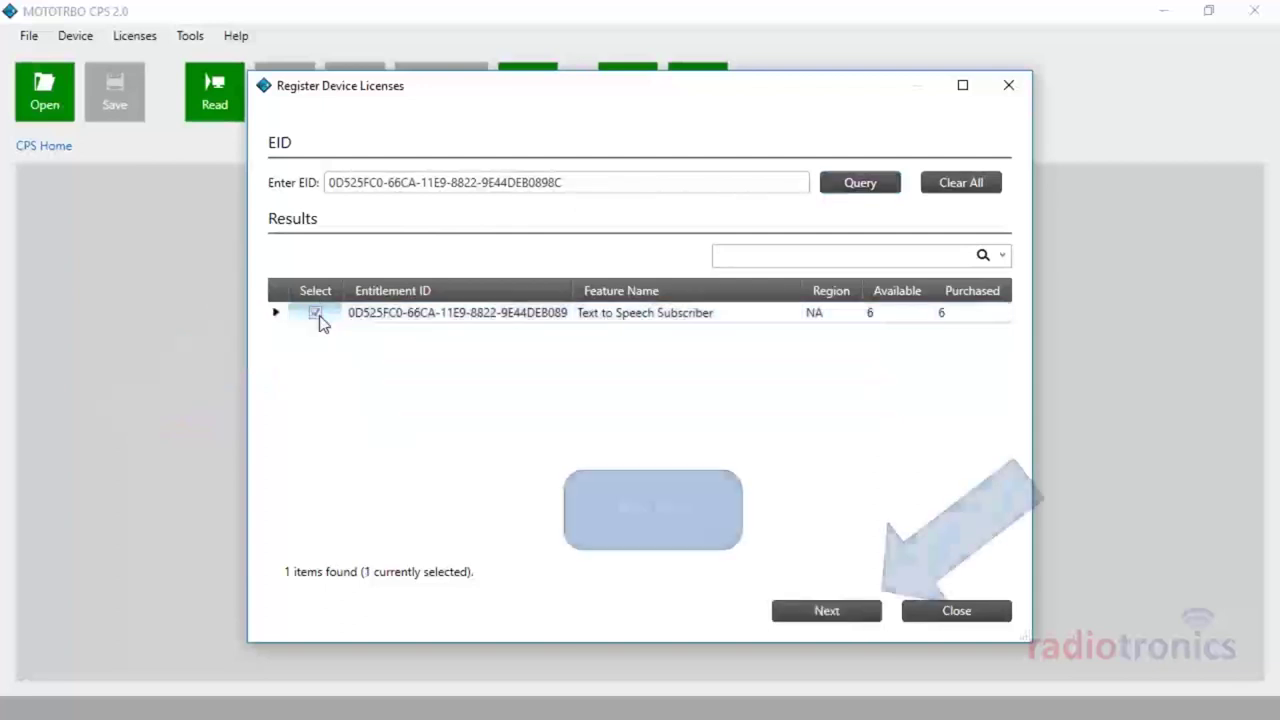
pyautogui.click(866, 613)
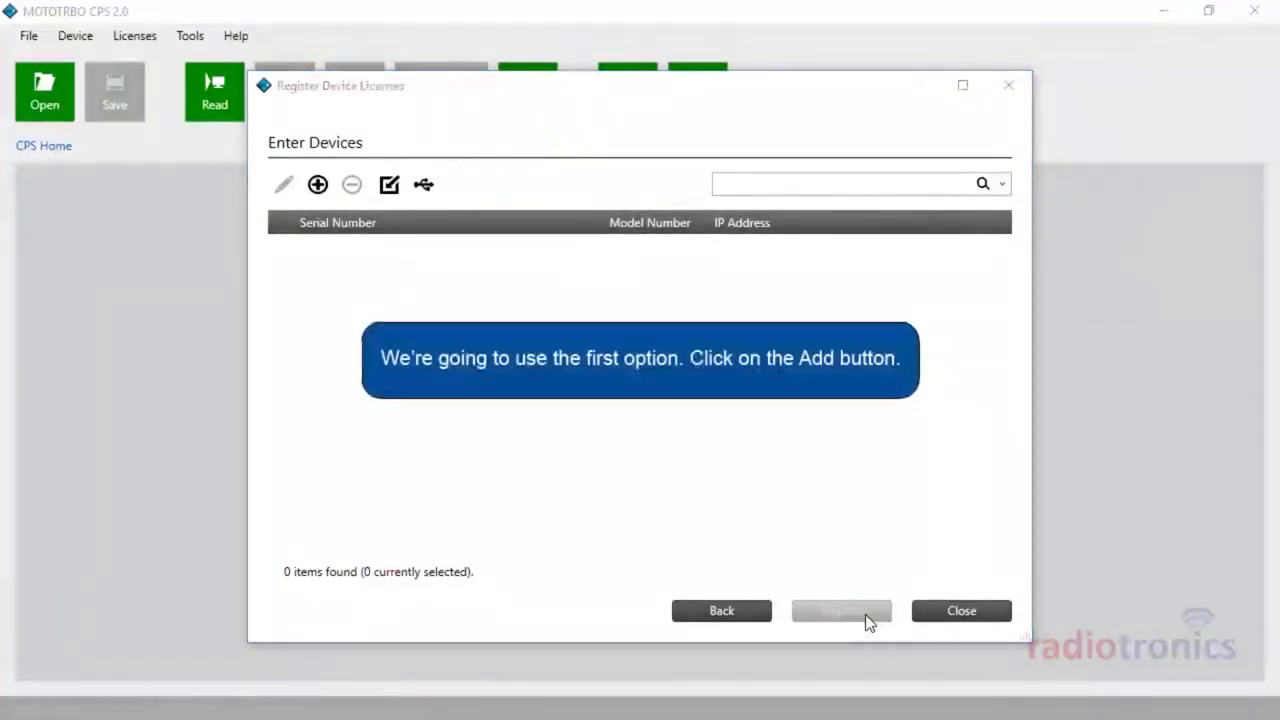
# Add a device row with the radio's serial number and register the Text to Speech Subscriber license
pyautogui.click(318, 185)
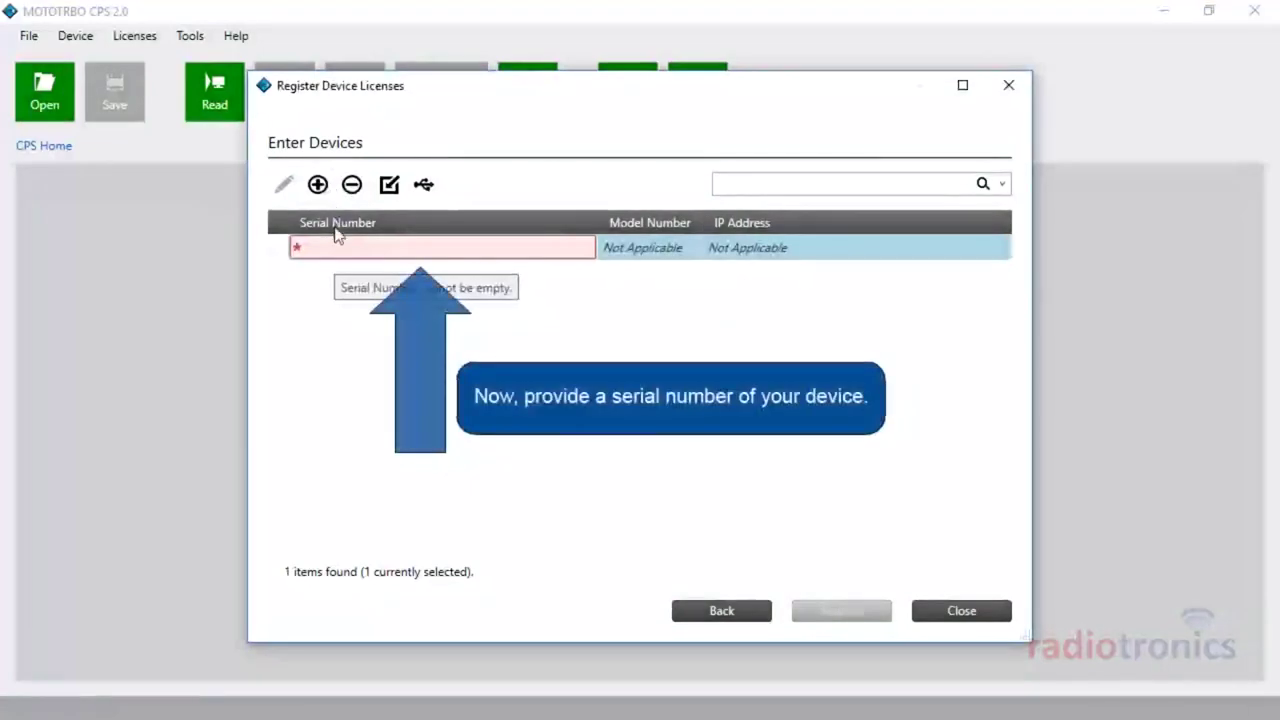
pyautogui.press('Return')
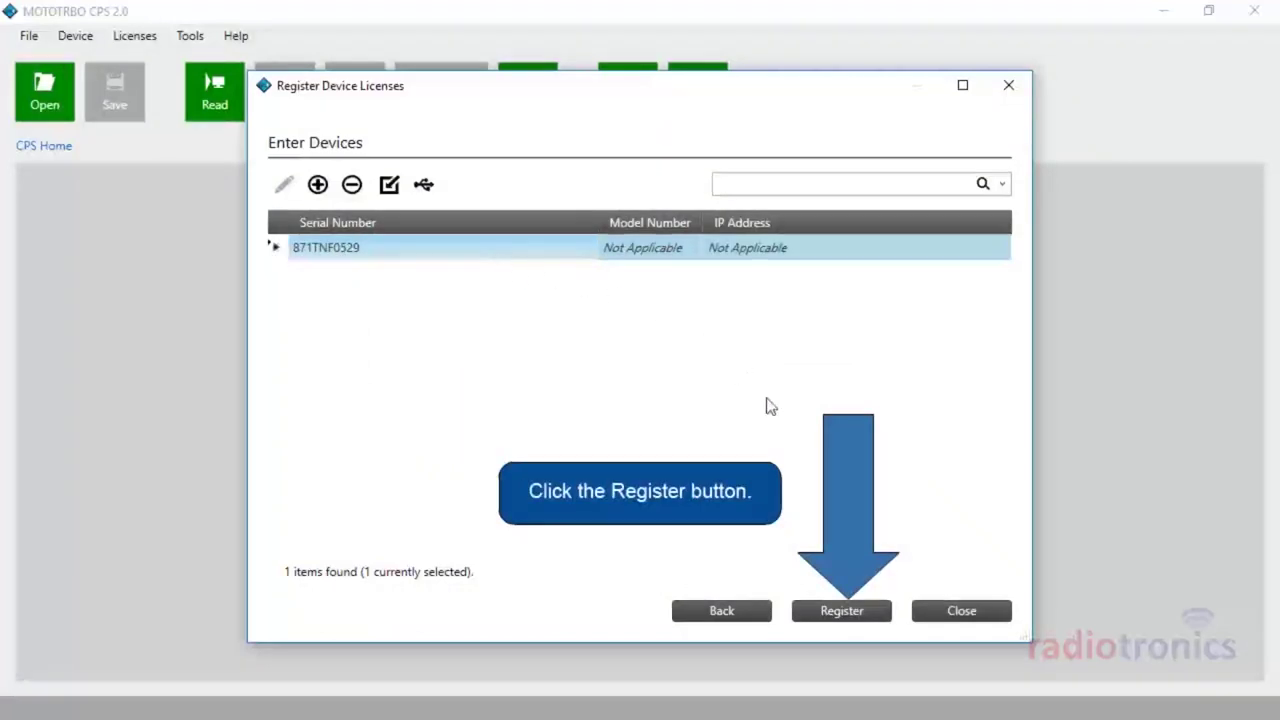
pyautogui.click(829, 612)
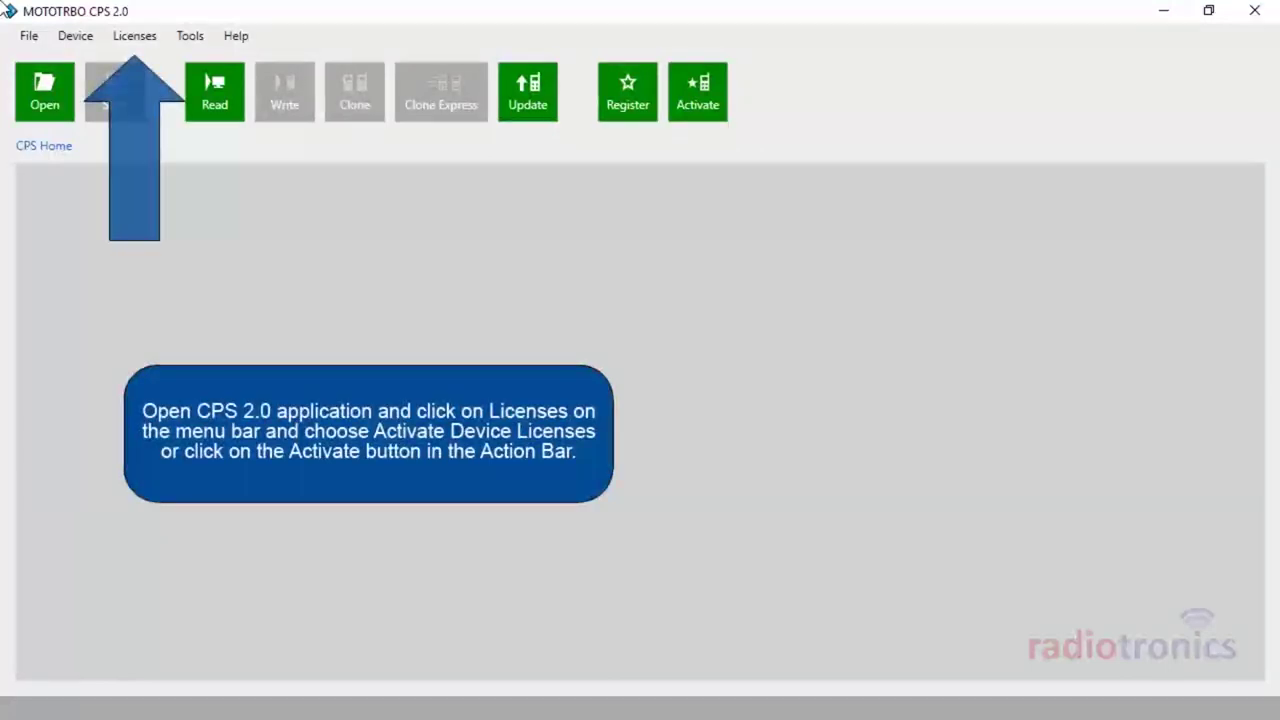
# Activate the Text to Speech Subscriber device license on the connected radio
pyautogui.click(140, 37)
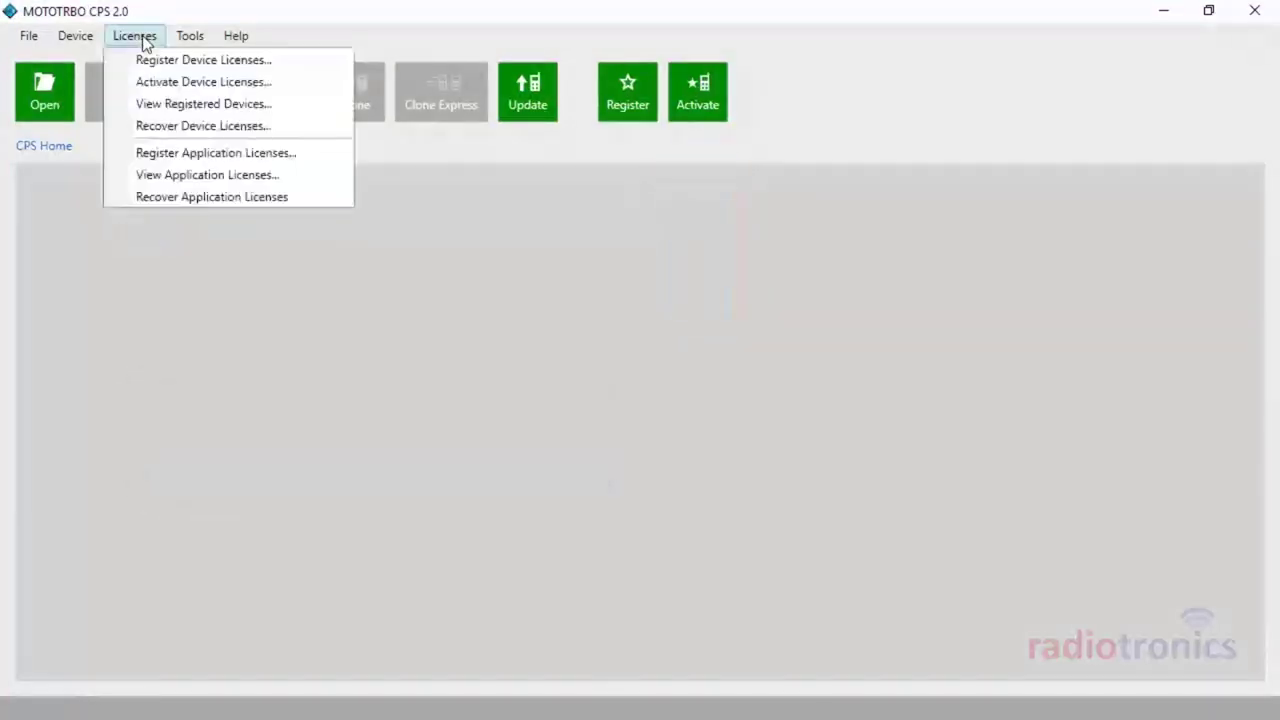
pyautogui.click(208, 82)
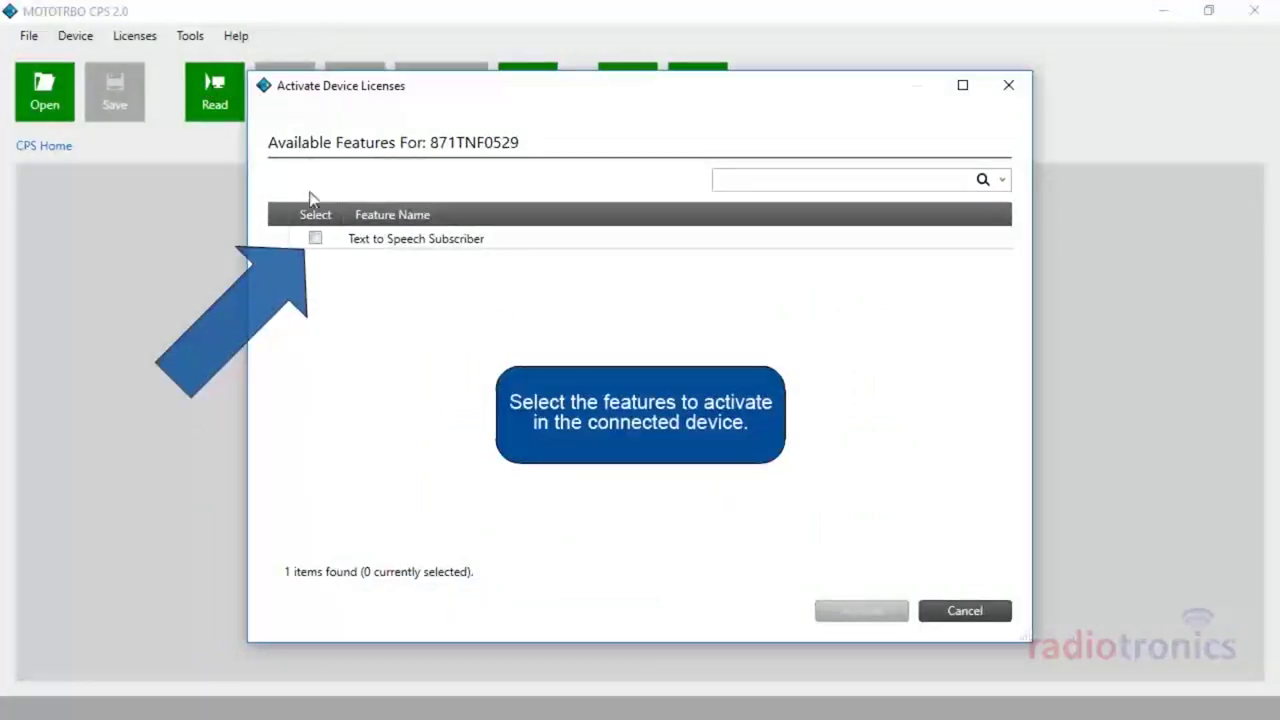
pyautogui.click(315, 240)
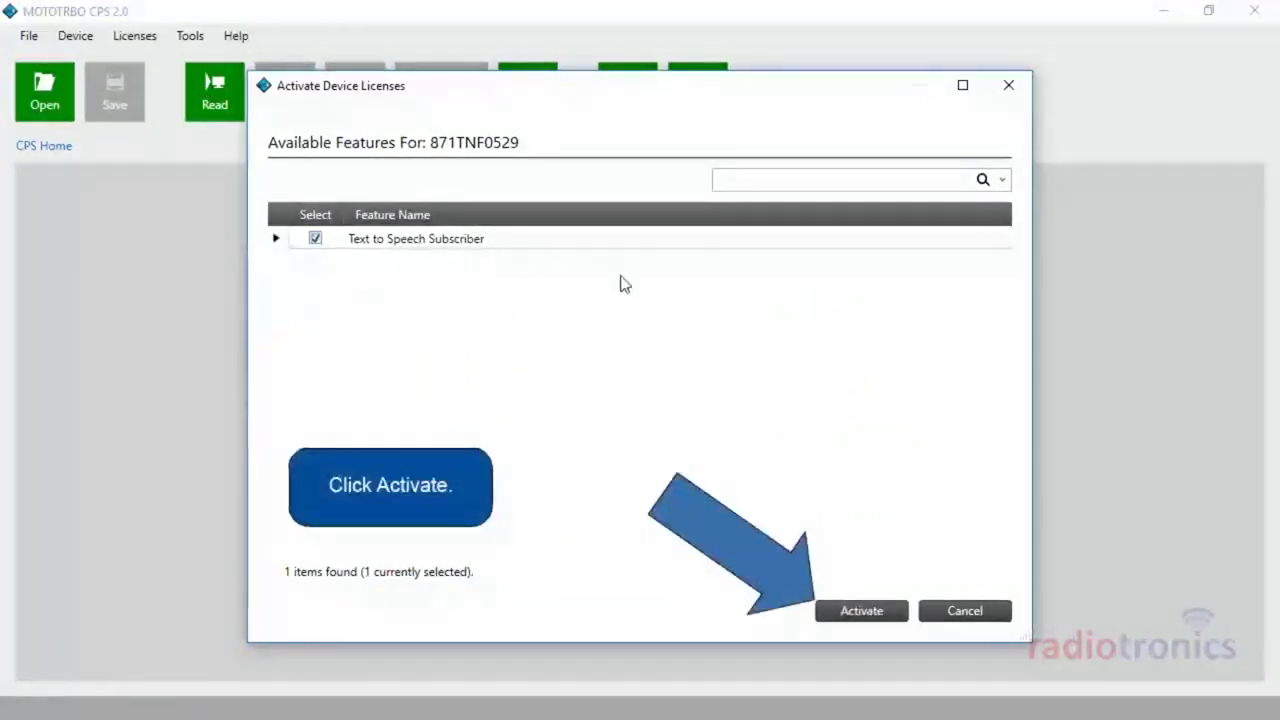
pyautogui.click(862, 611)
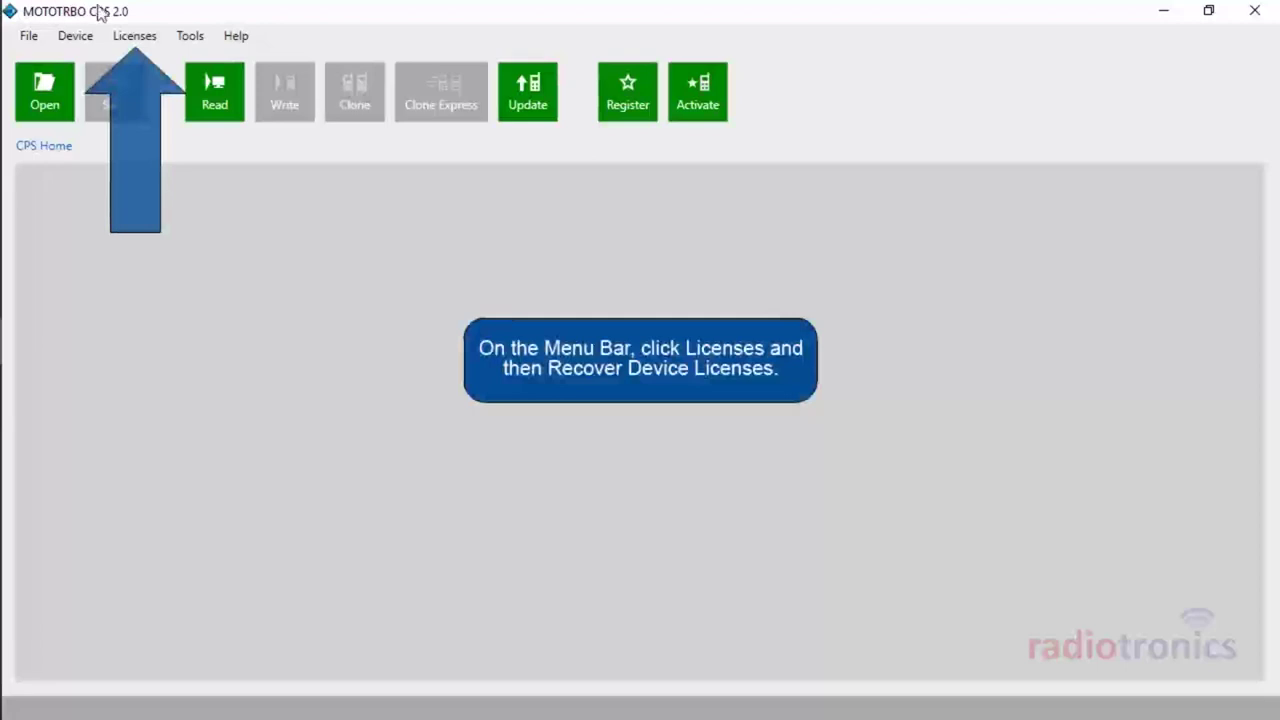
# Start Recover Device Licenses, add a device row for the radio, and recover its licenses
pyautogui.click(140, 36)
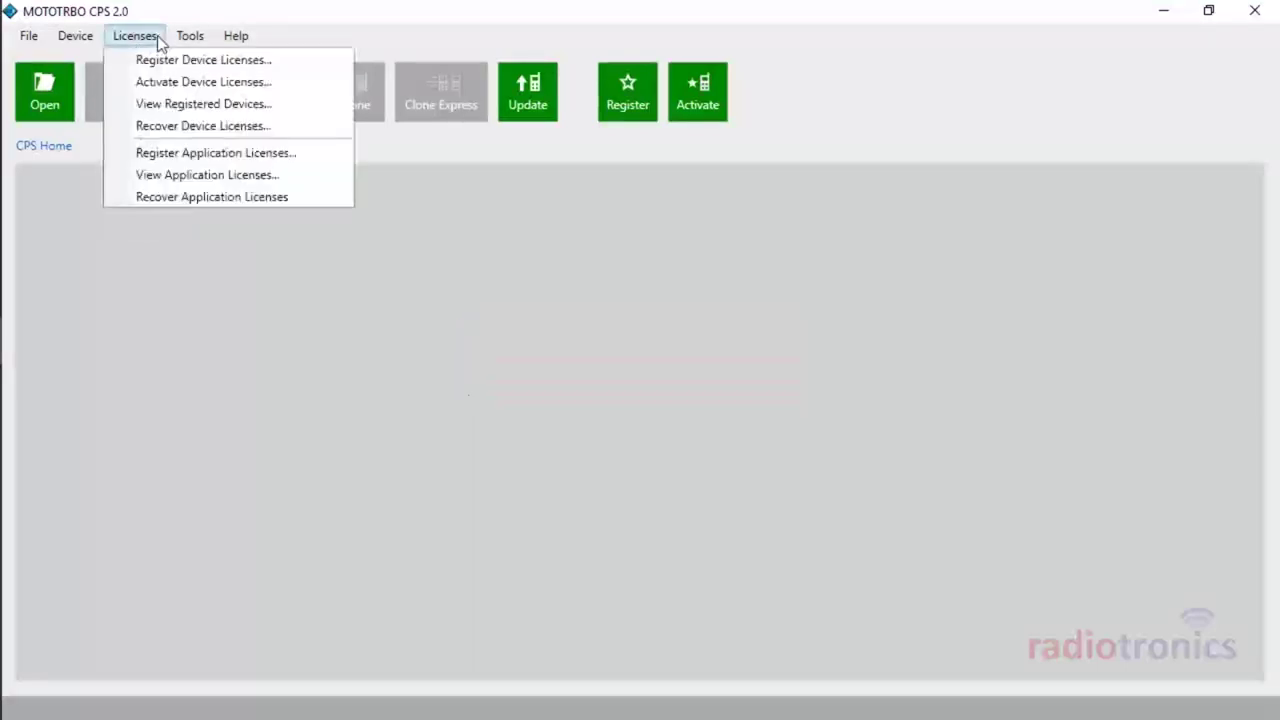
pyautogui.click(204, 126)
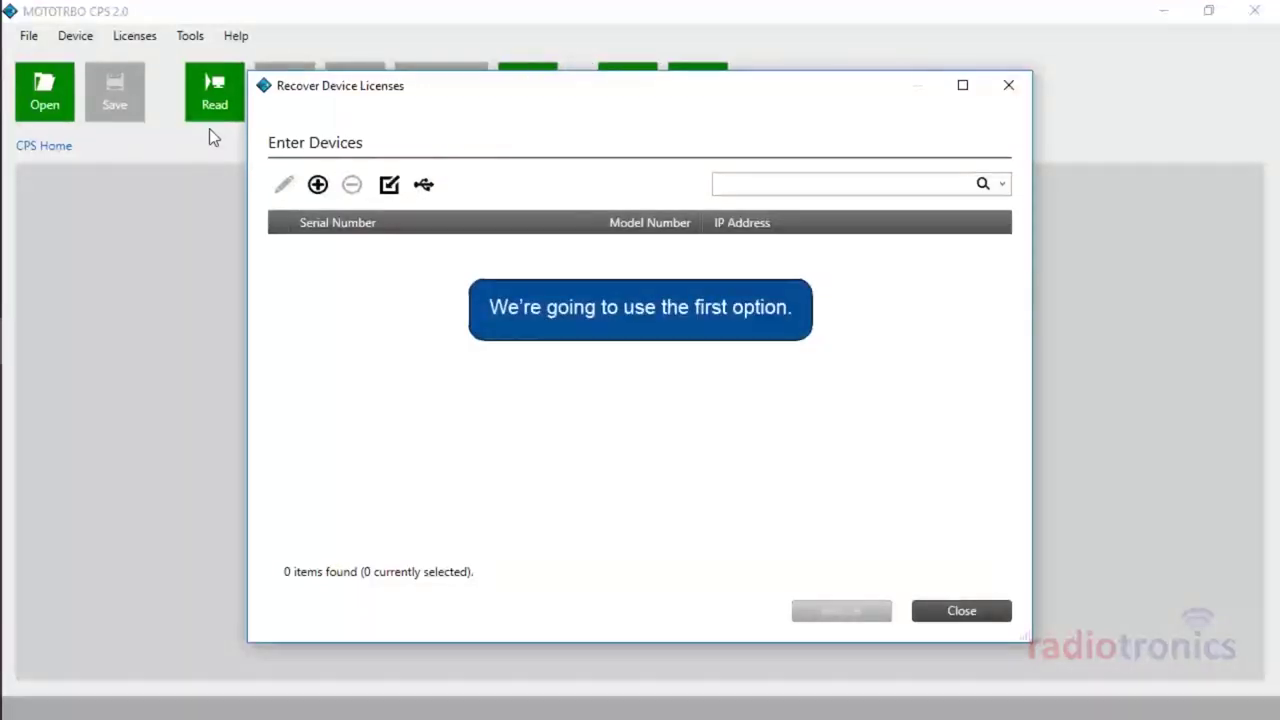
pyautogui.click(330, 193)
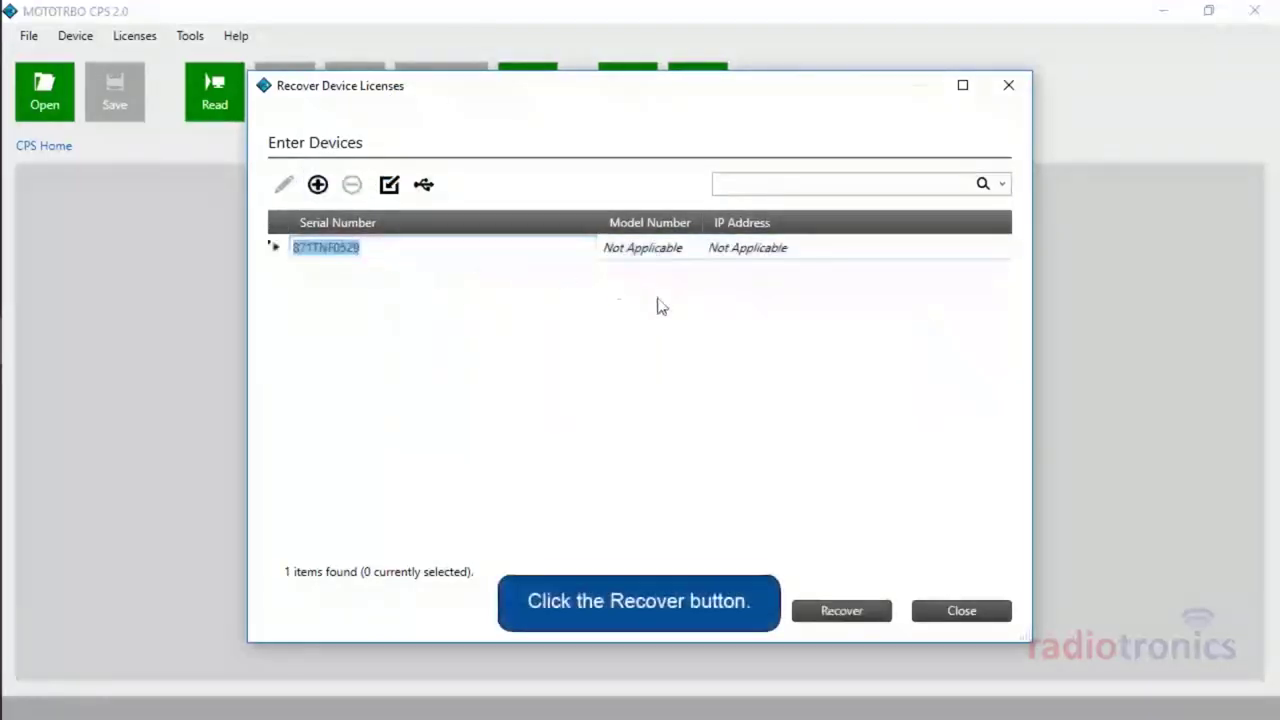
pyautogui.click(865, 614)
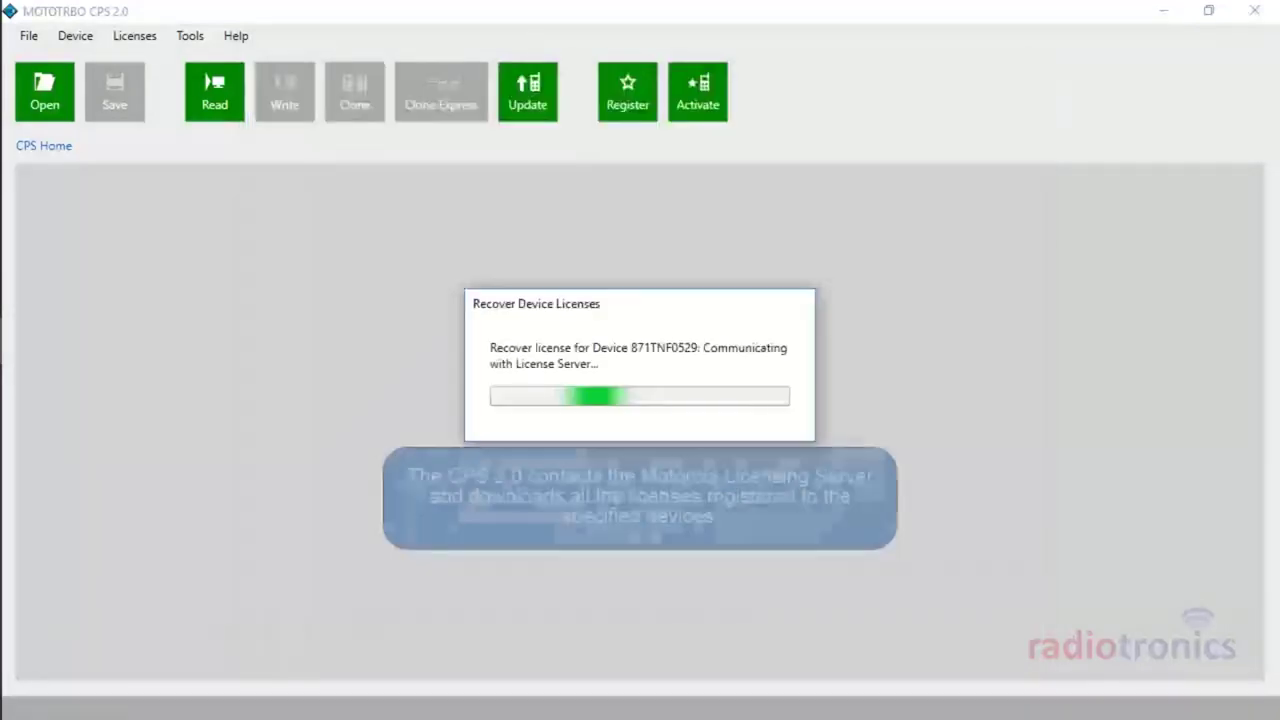